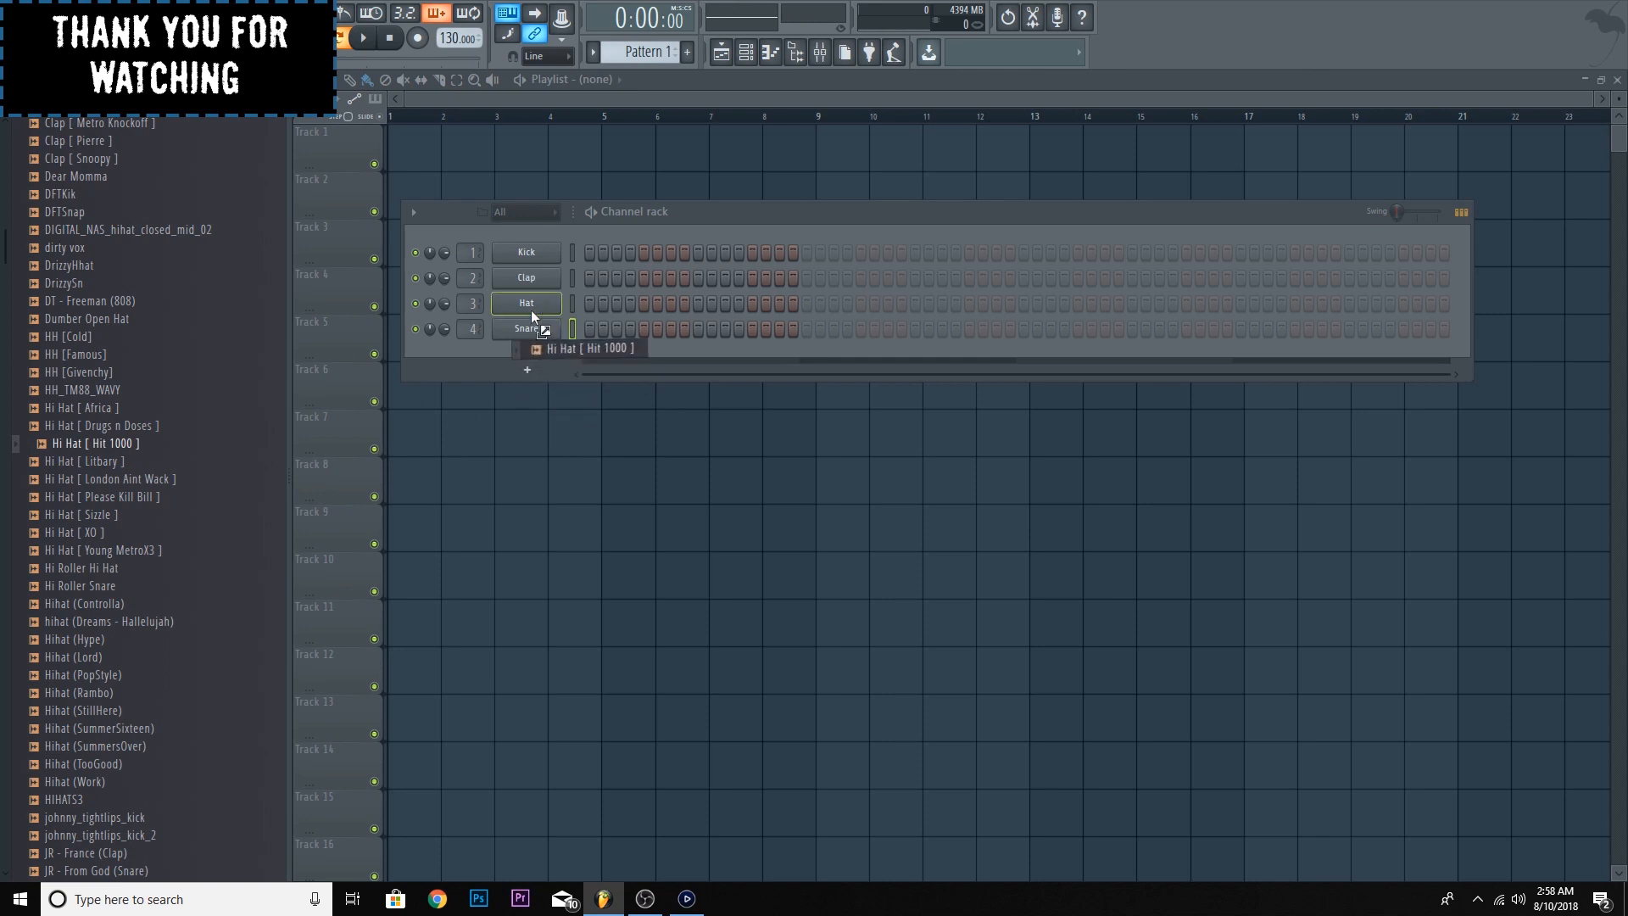
- Add the Hi Hat [ Hit 1000 ] sample as a new channel and fill its sequence every 2 steps
click(547, 356)
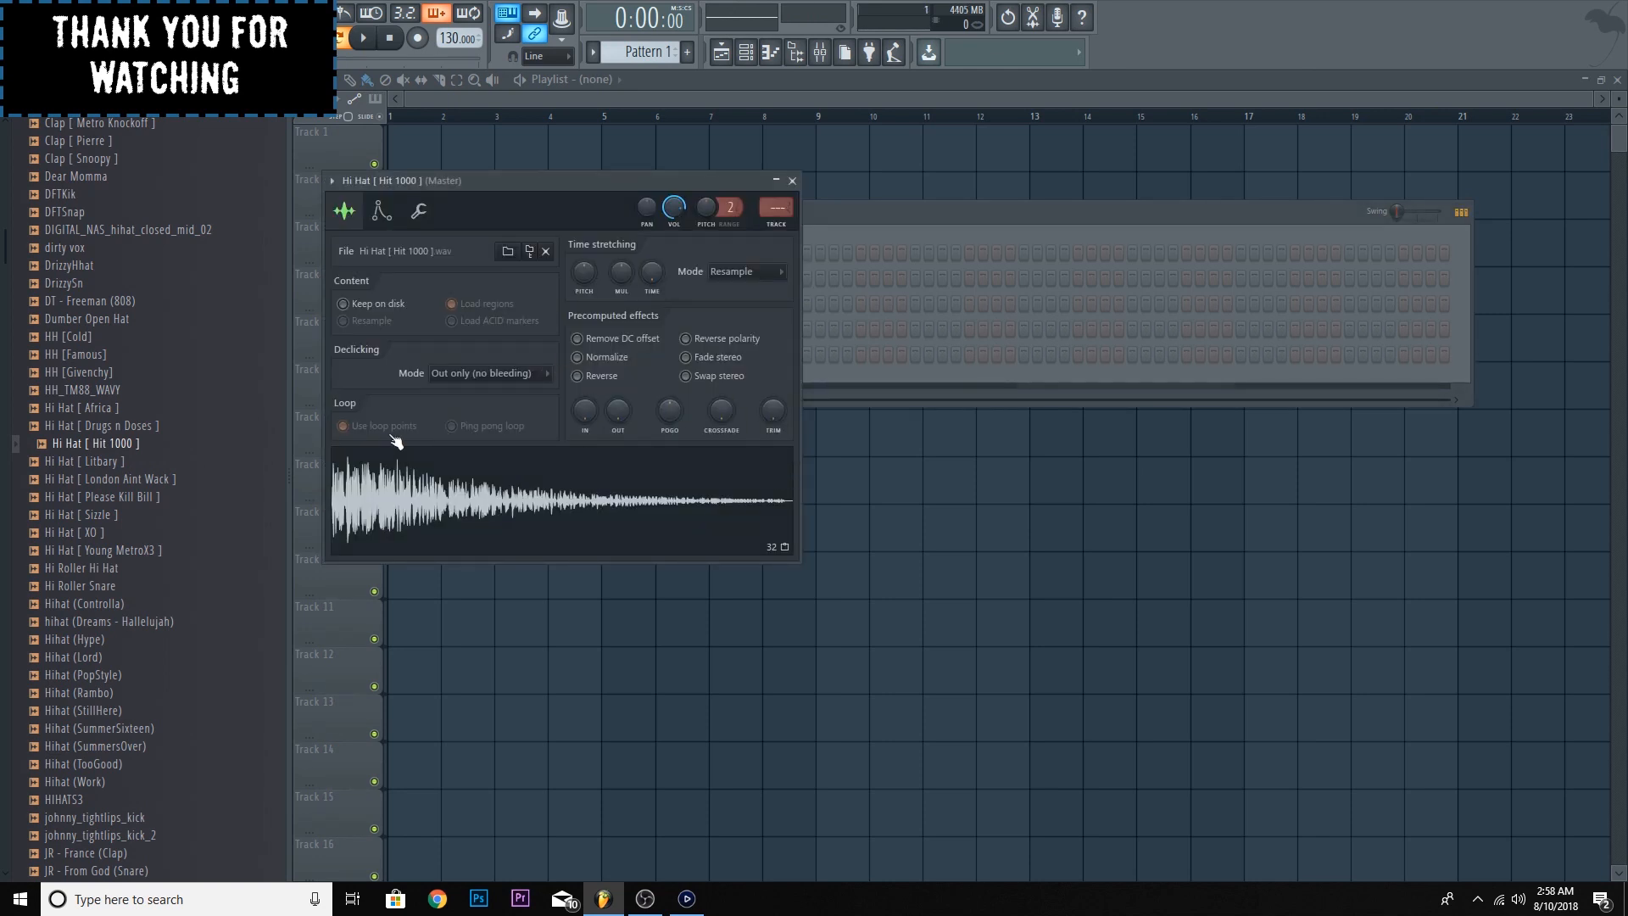
click(792, 181)
right_click(556, 358)
click(741, 410)
click(838, 357)
drag(1091, 358, 1116, 360)
click(1282, 354)
right_click(506, 355)
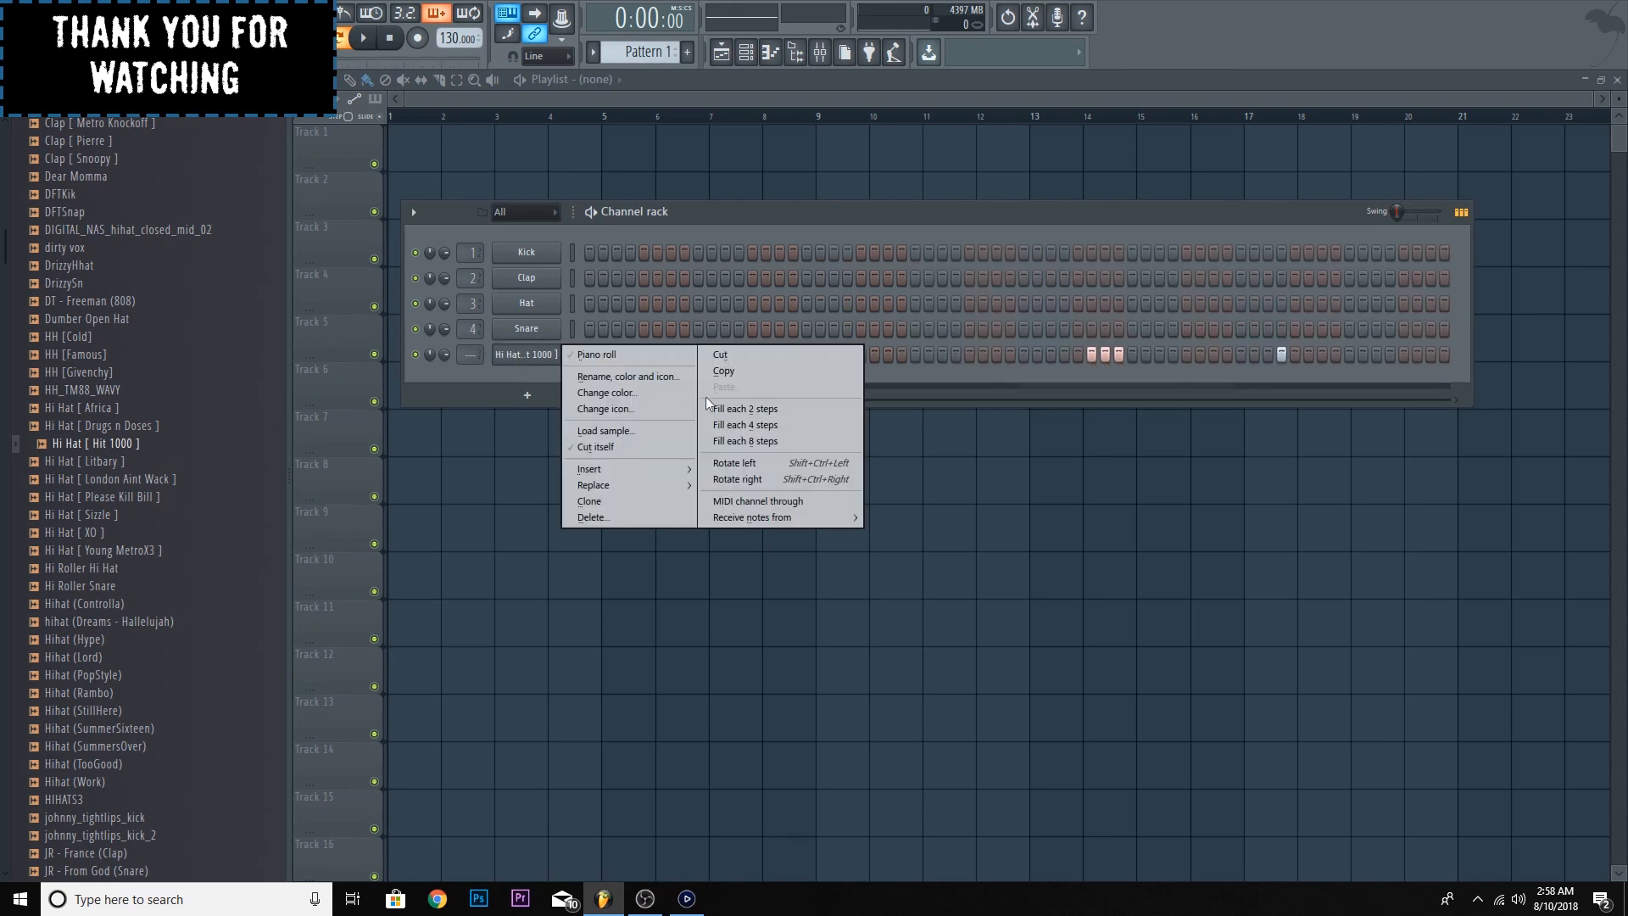
click(738, 407)
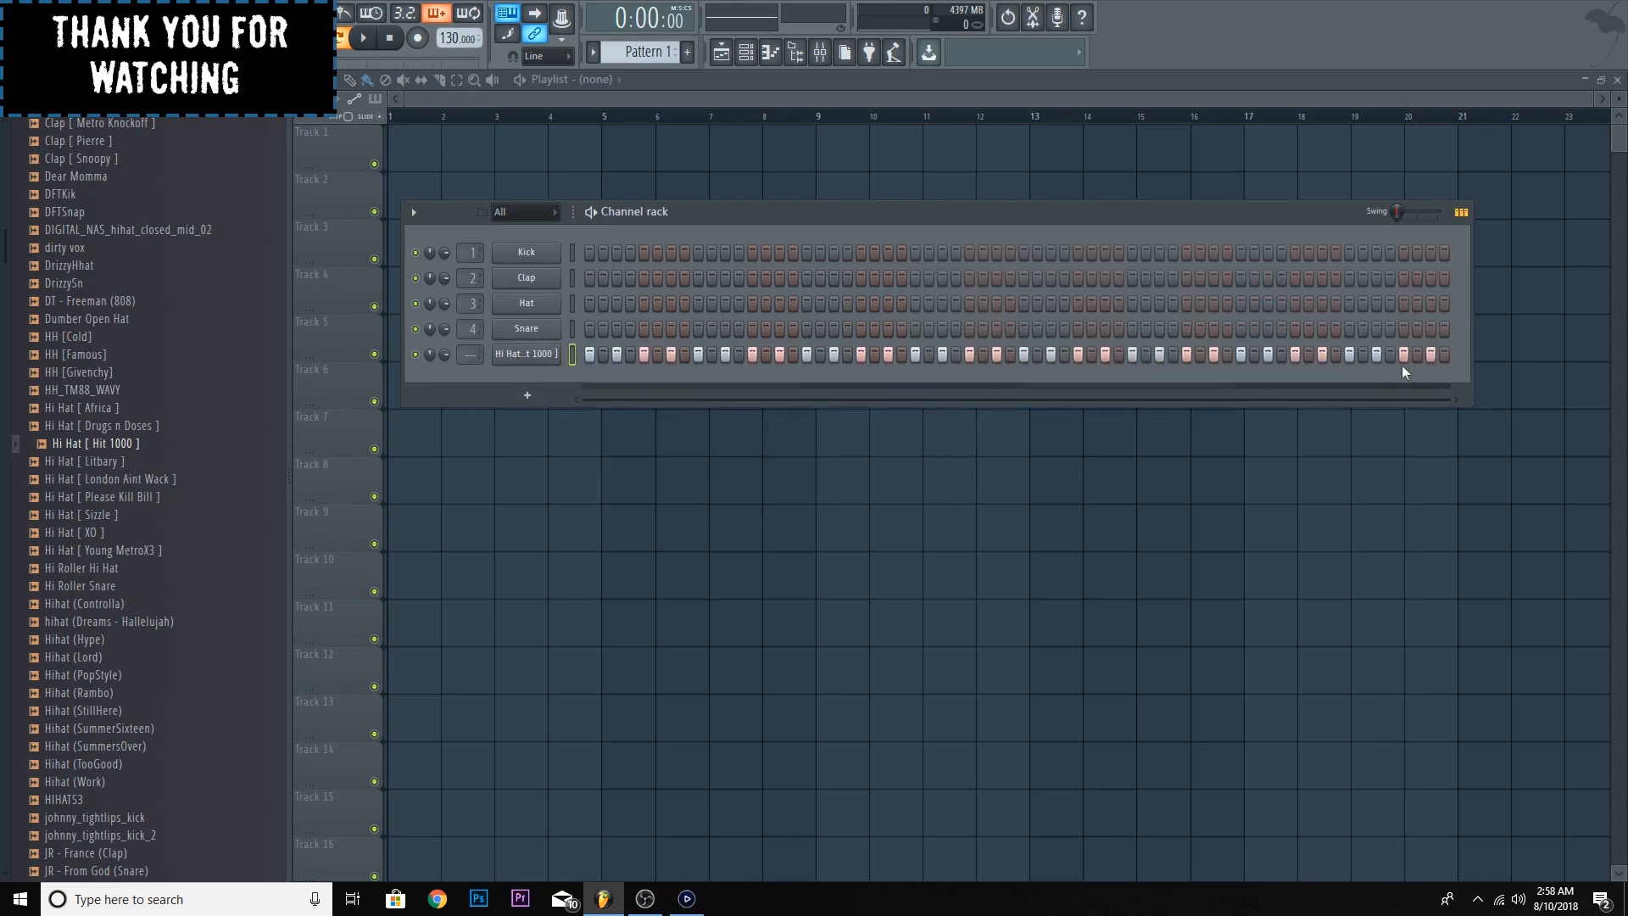
- Shorten the hi-hat sample's tail with its precomputed Out fade and audition the pattern while adjusting it
drag(1200, 215, 1185, 162)
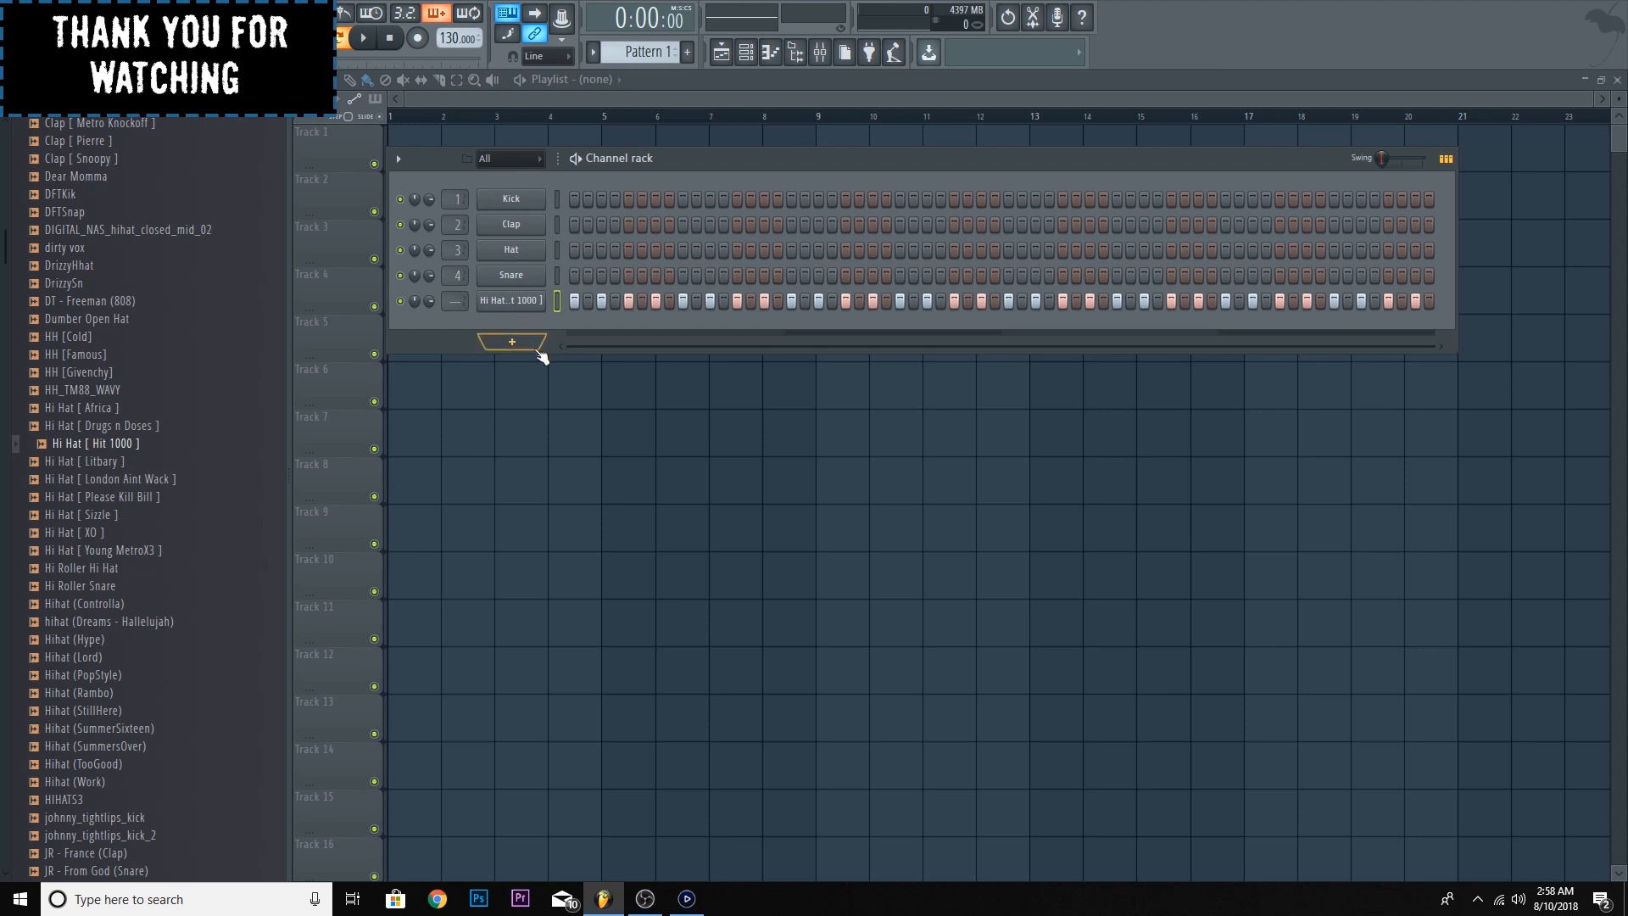
click(539, 303)
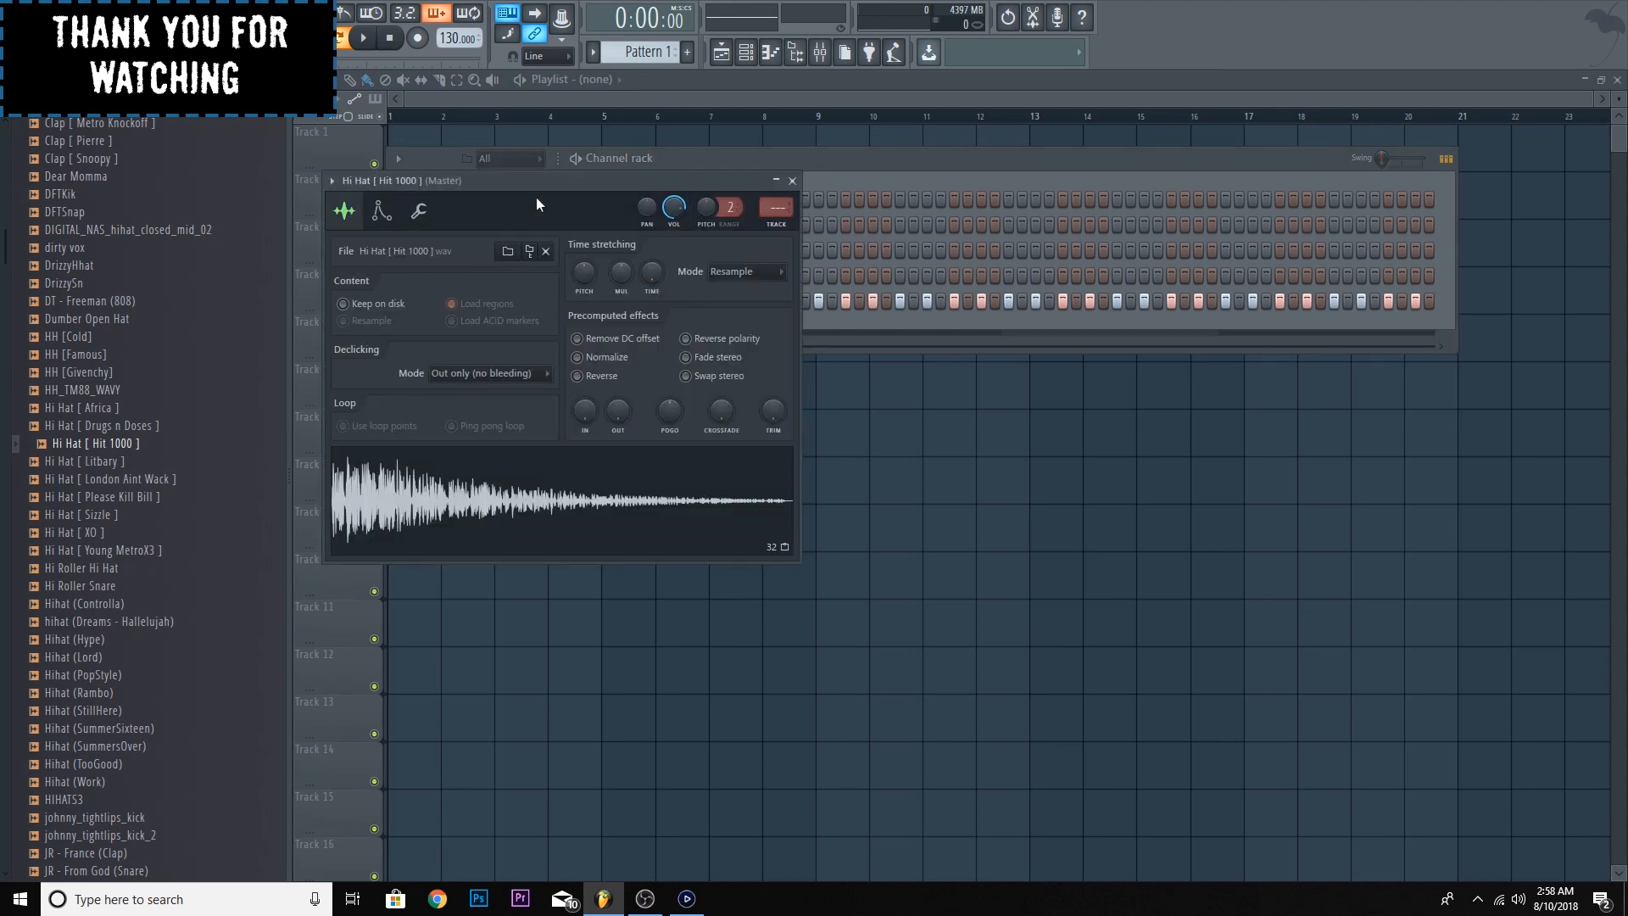
drag(536, 203, 939, 238)
mouse_move(1023, 448)
mouse_down()
mouse_move(1023, 416)
mouse_move(1023, 431)
mouse_up()
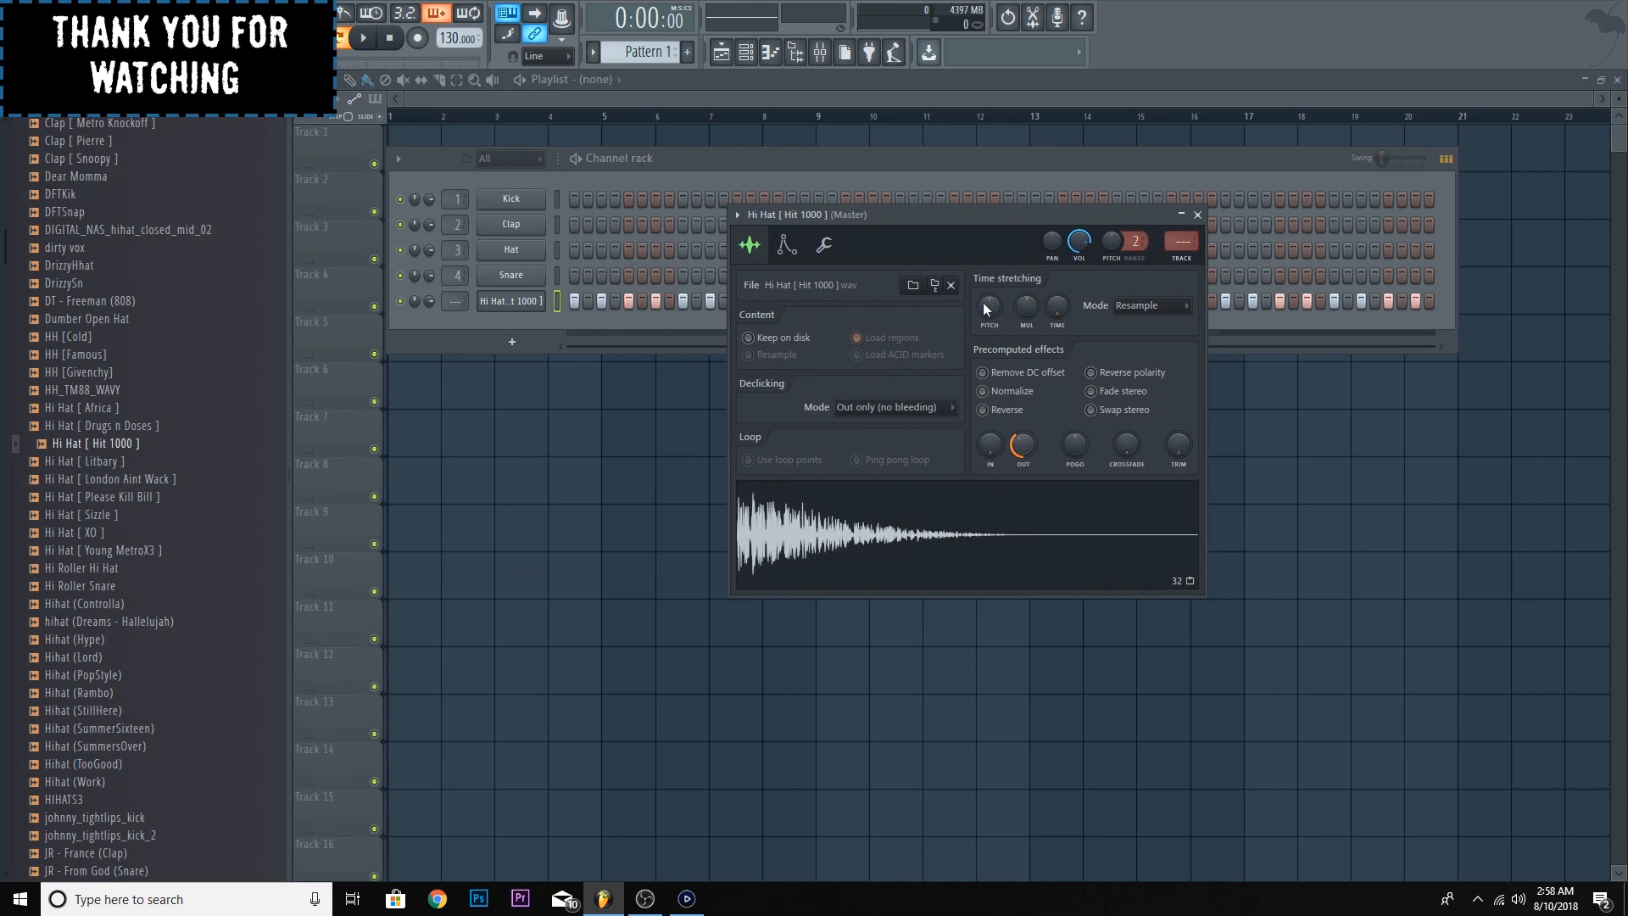
click(362, 38)
drag(1018, 440, 1022, 407)
click(391, 39)
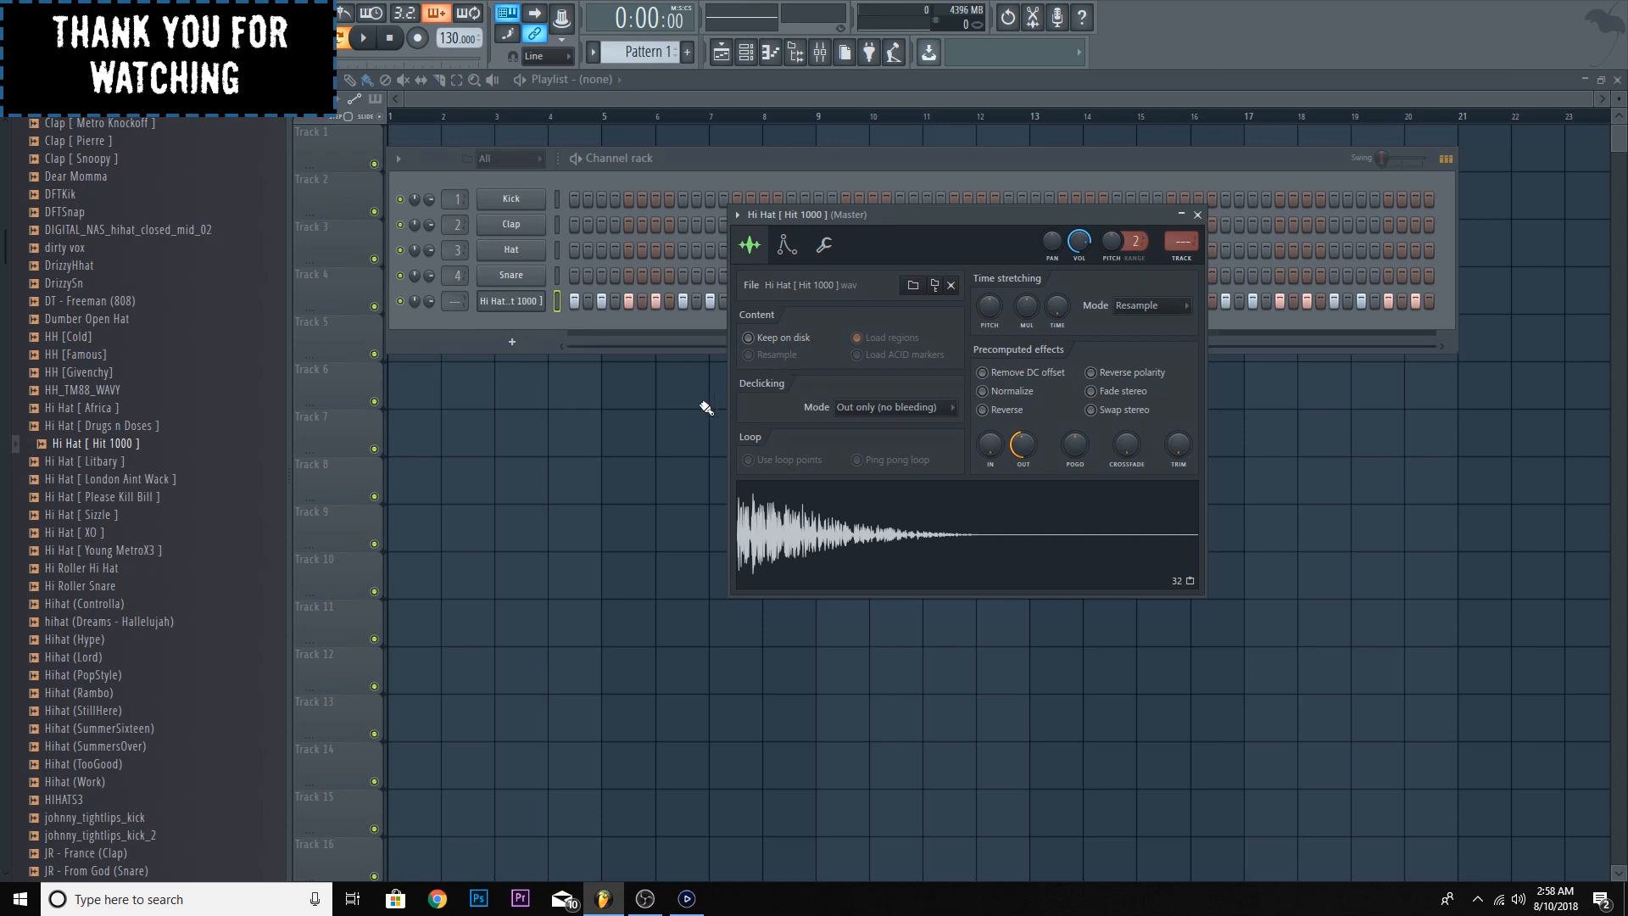
- Open the hi-hat channel's piano roll, bring the C5 notes into view and restore it to a smaller floating window
right_click(539, 306)
click(598, 301)
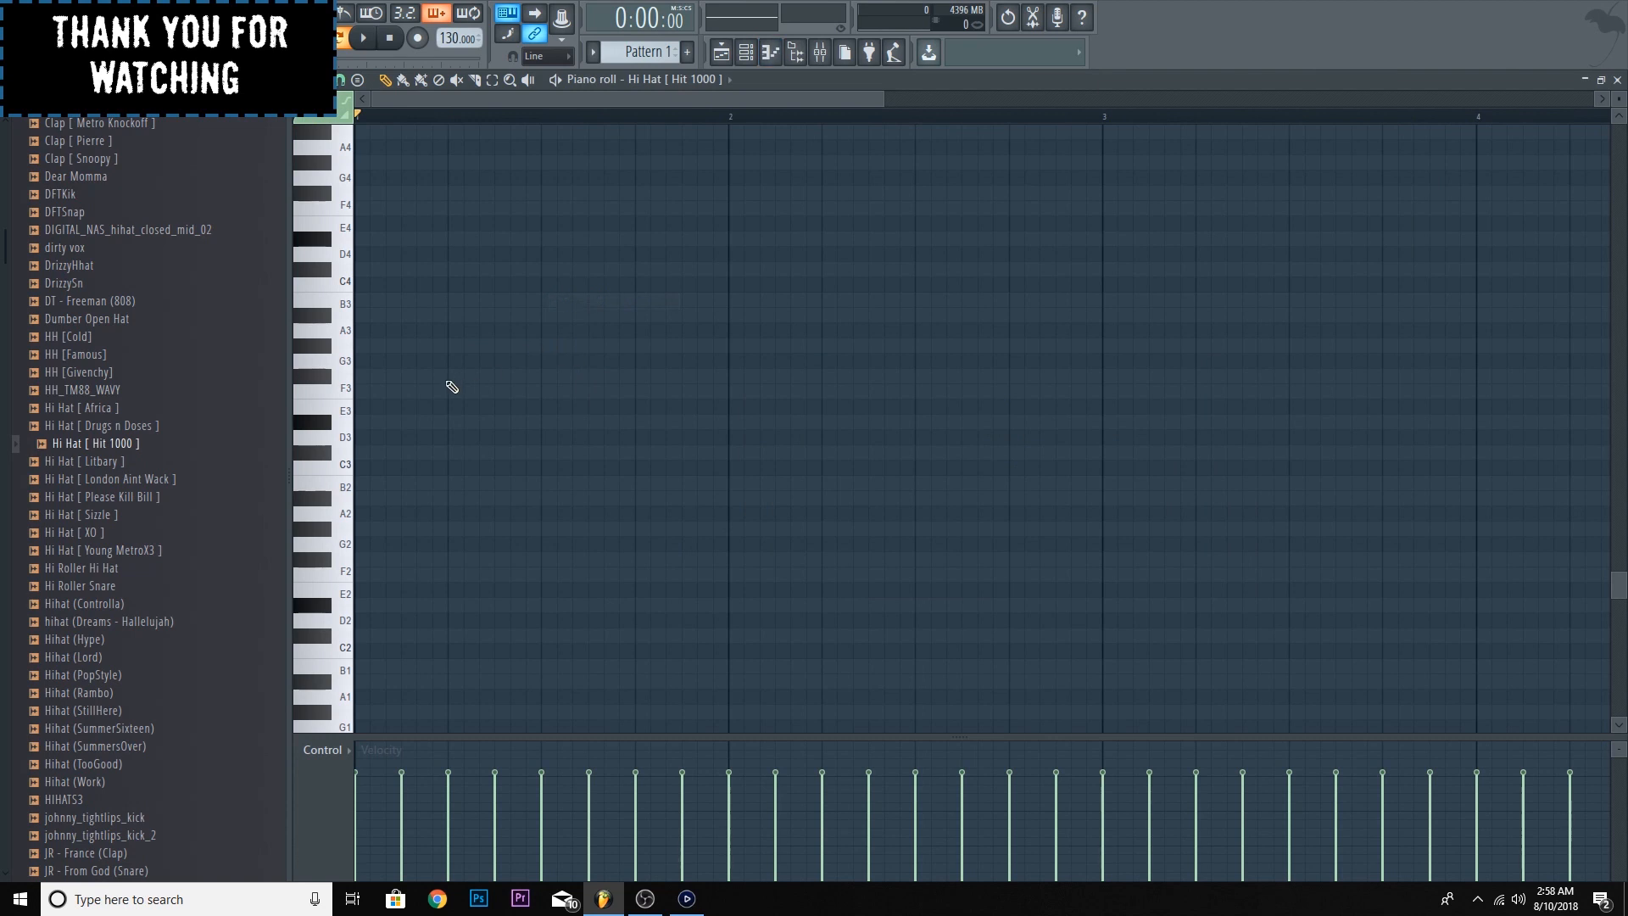
scroll(511, 386, up, 4)
click(421, 82)
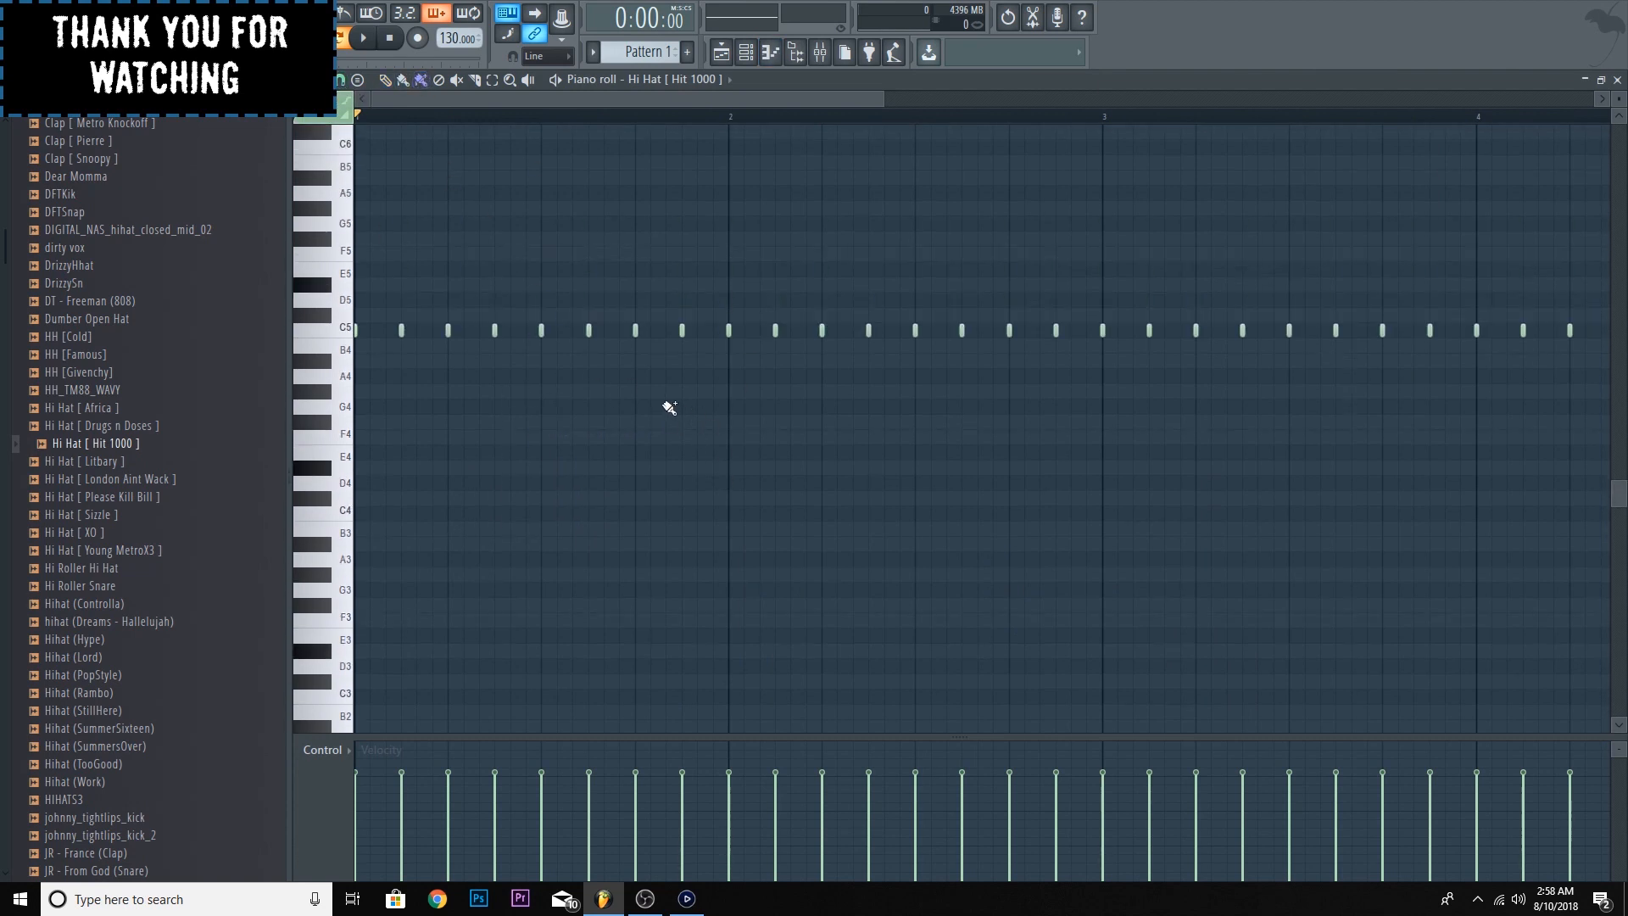
double_click(770, 78)
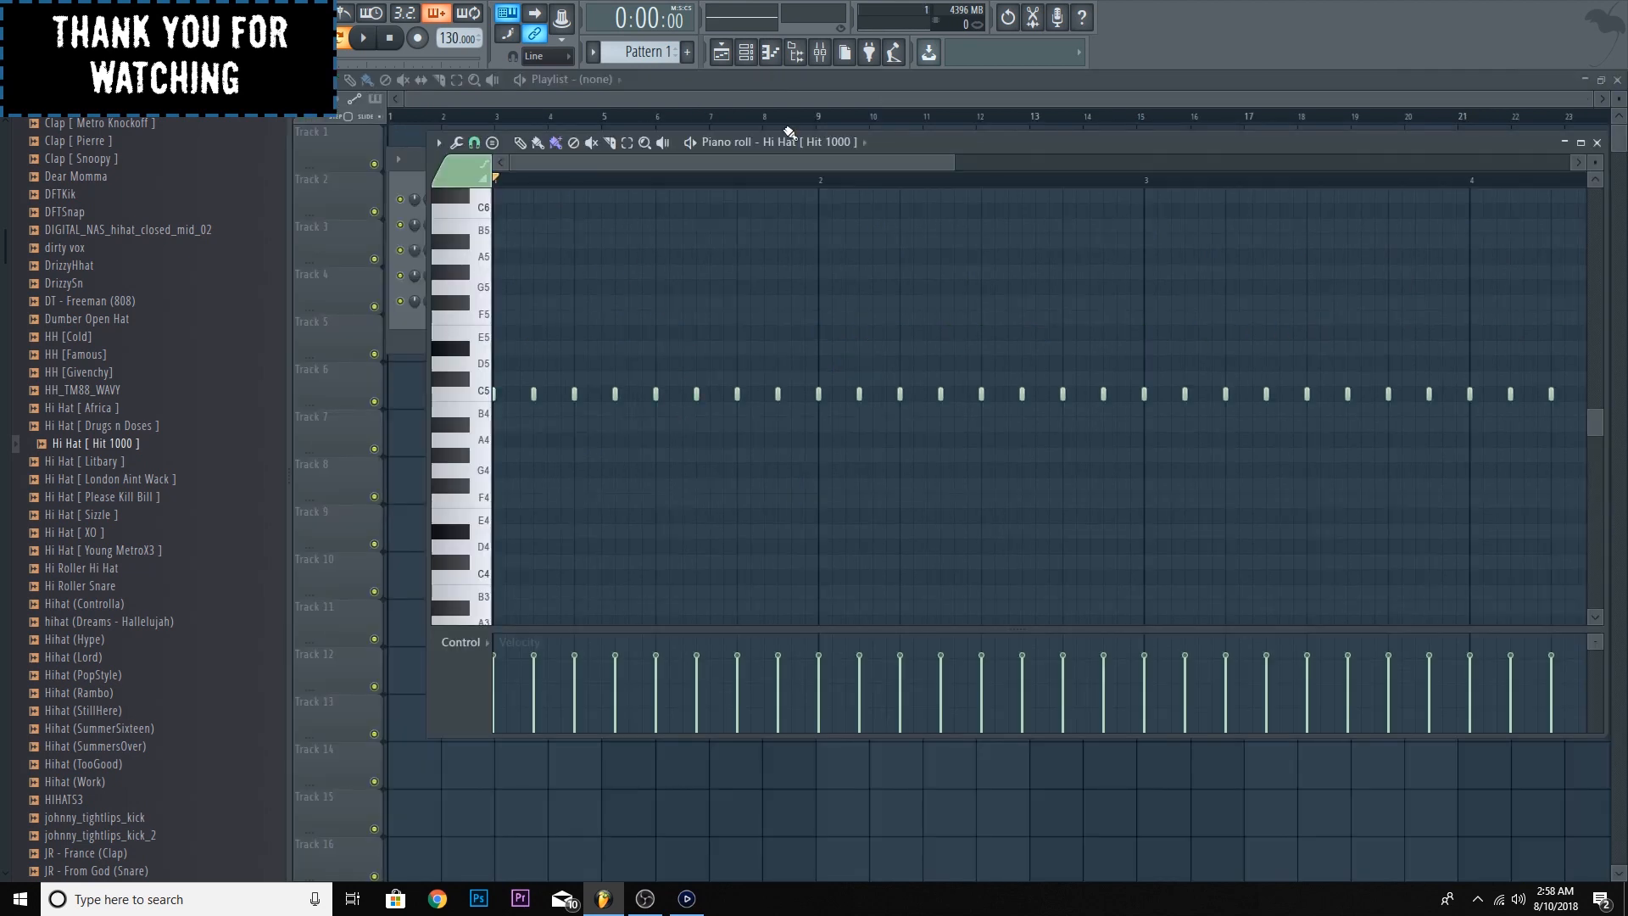
mouse_move(878, 140)
mouse_down()
mouse_move(984, 201)
mouse_move(951, 158)
mouse_move(909, 146)
mouse_up()
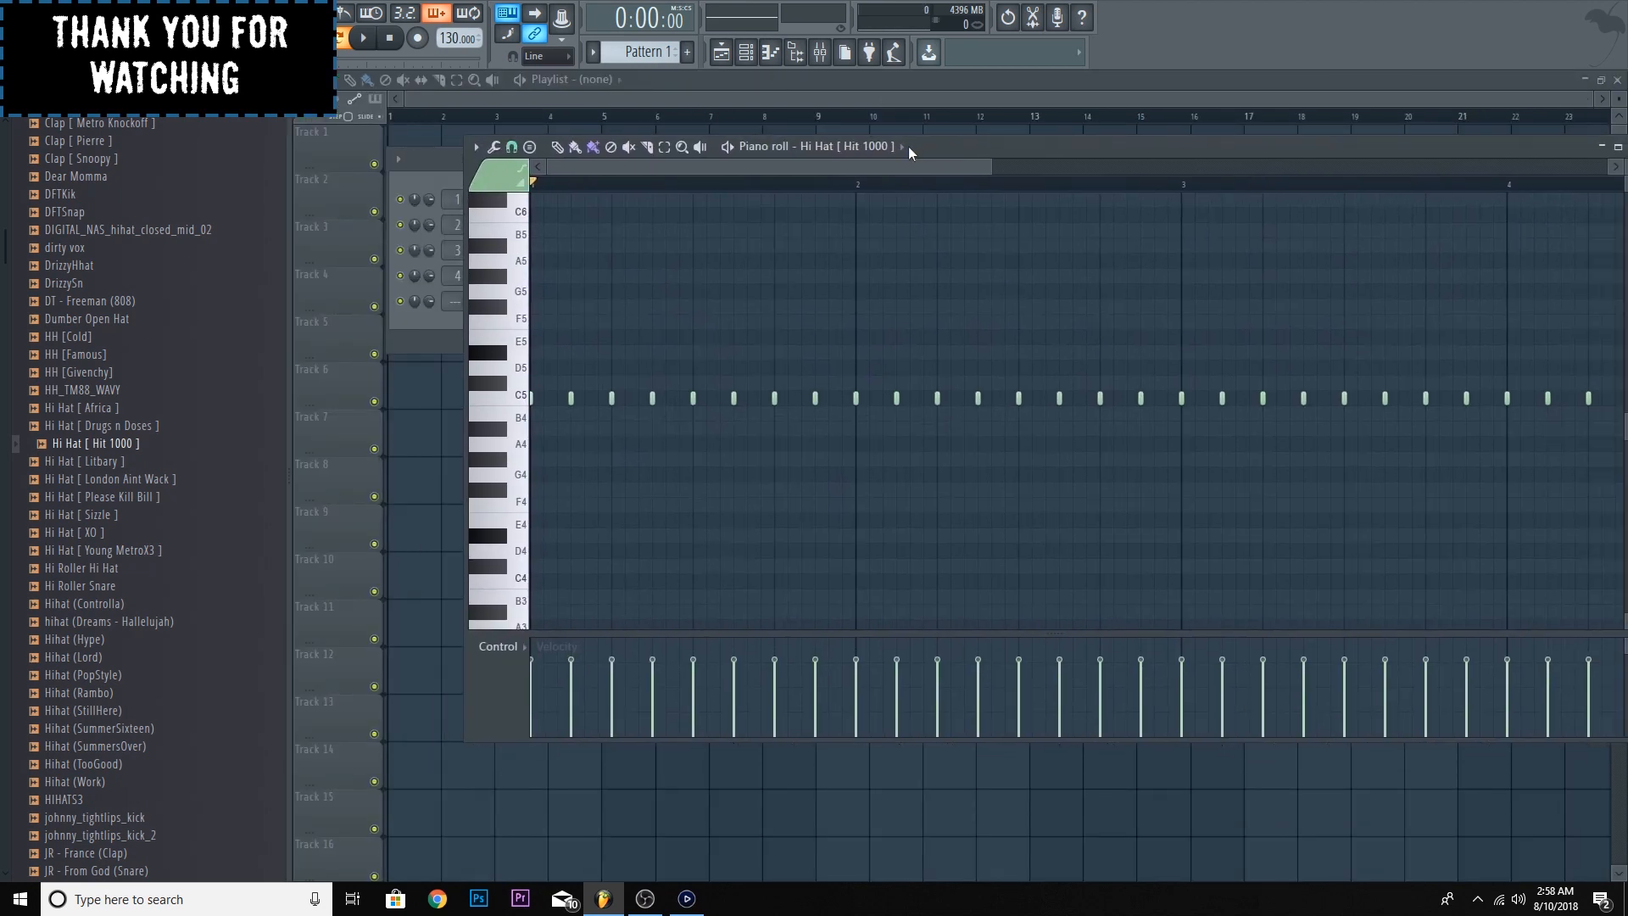
- Set the piano roll snap to 1/6 step and paint a roll on A#4 stepping to G#4 across the last beat of bar 1
click(476, 147)
mouse_move(519, 258)
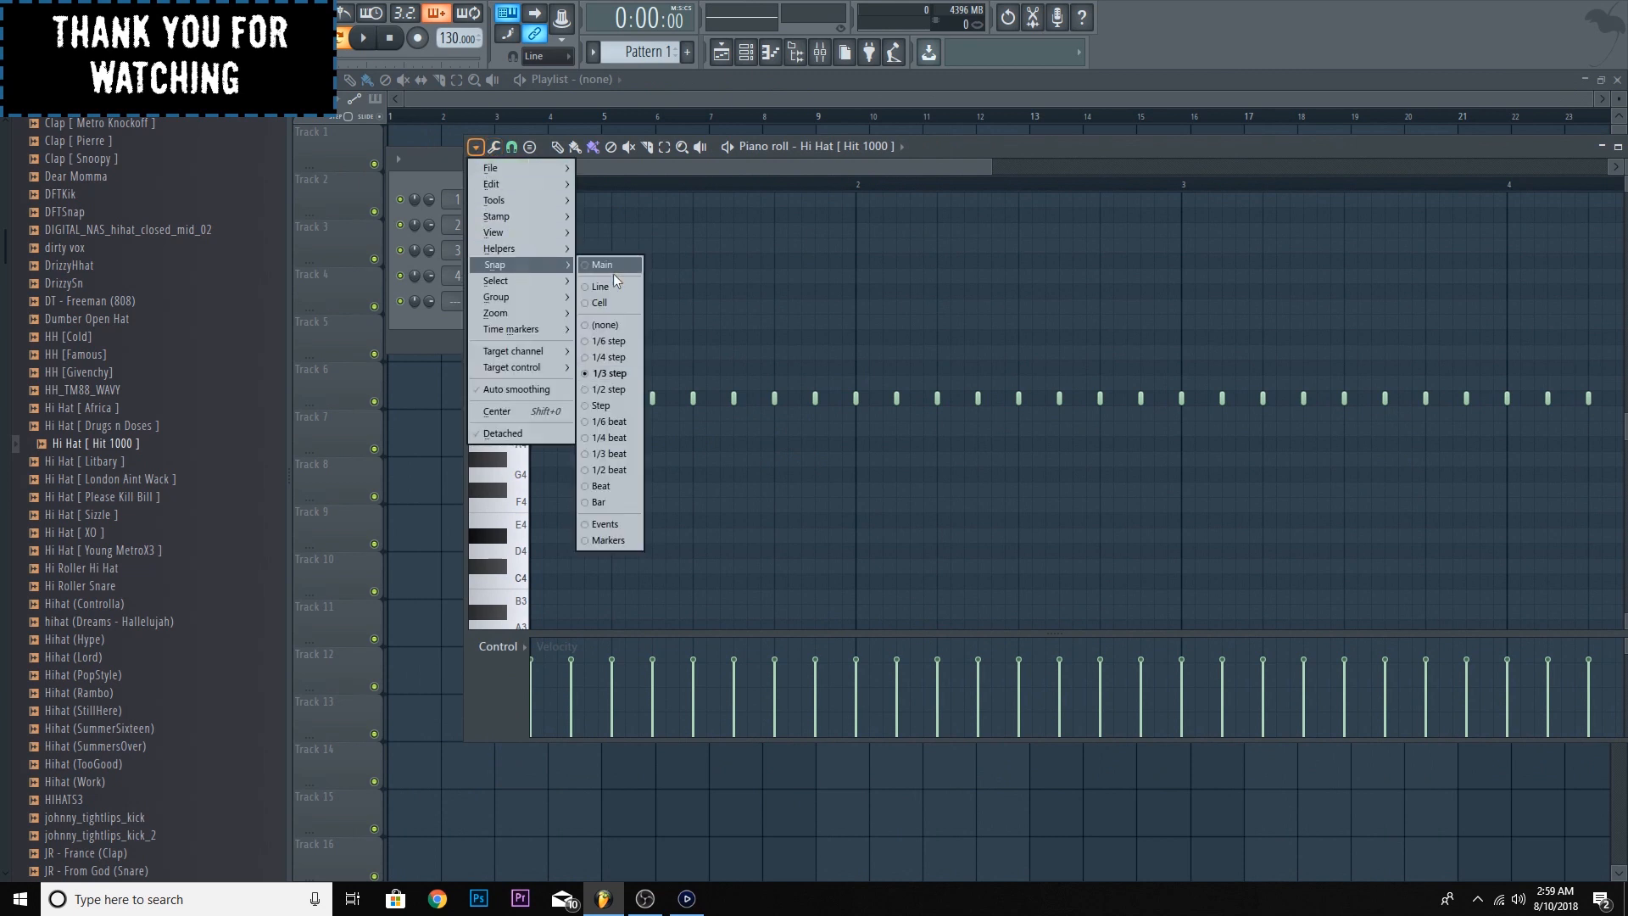
click(608, 341)
click(781, 431)
drag(787, 436, 869, 472)
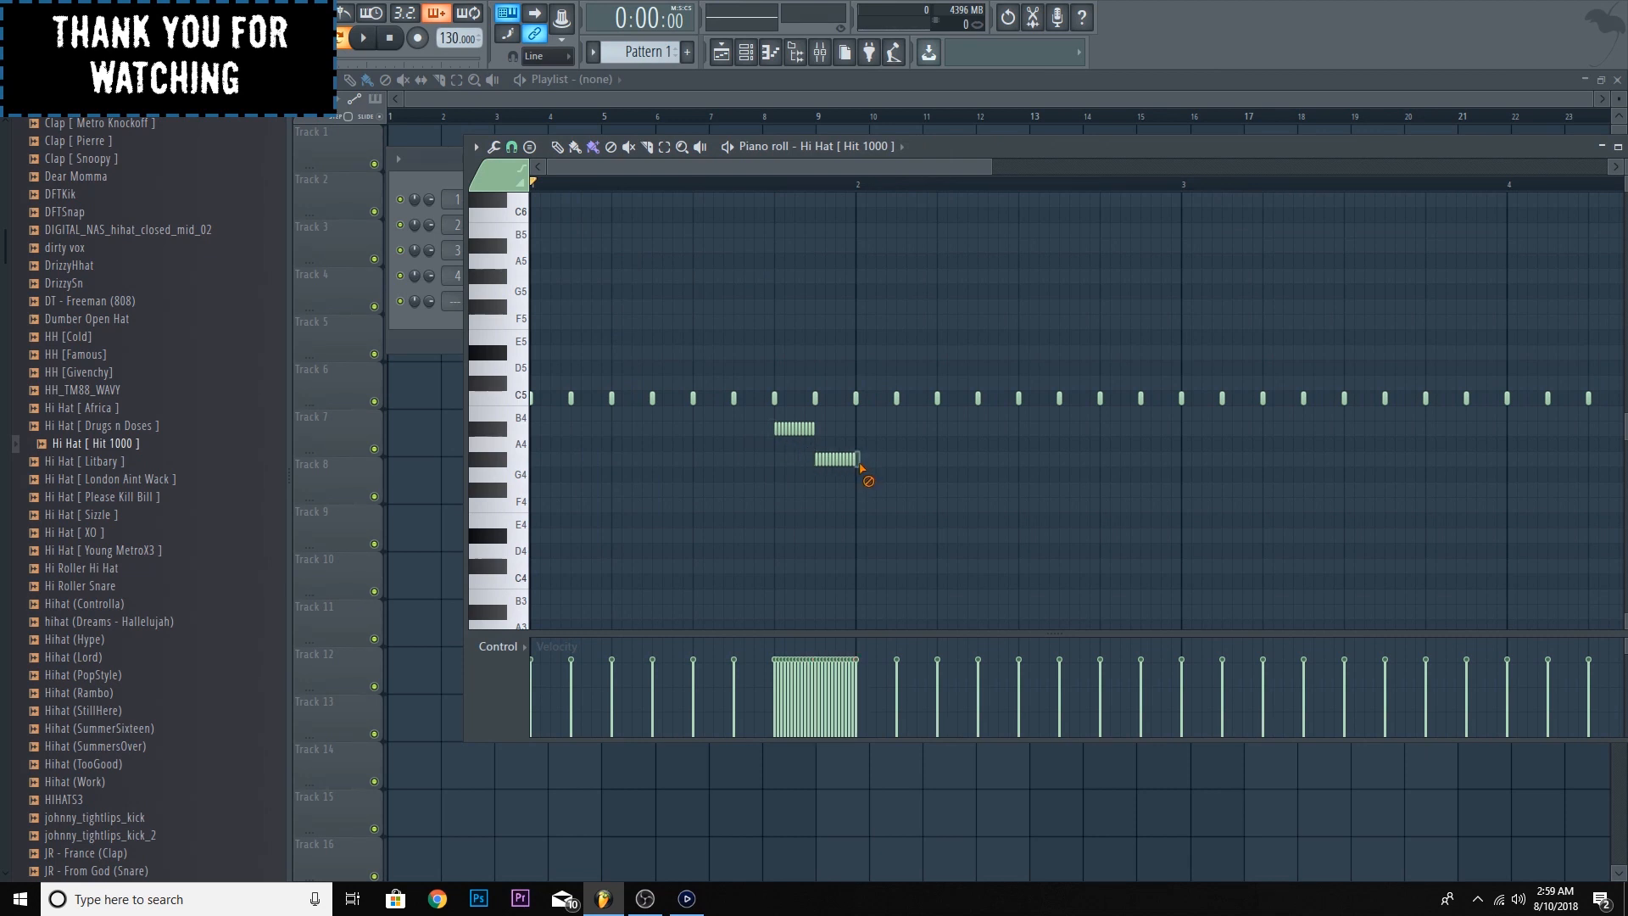
- Paint a descending roll from G#4 through F#4 and F4 to D#4 in the last beat of bar 2
drag(1106, 469, 1150, 511)
click(1146, 505)
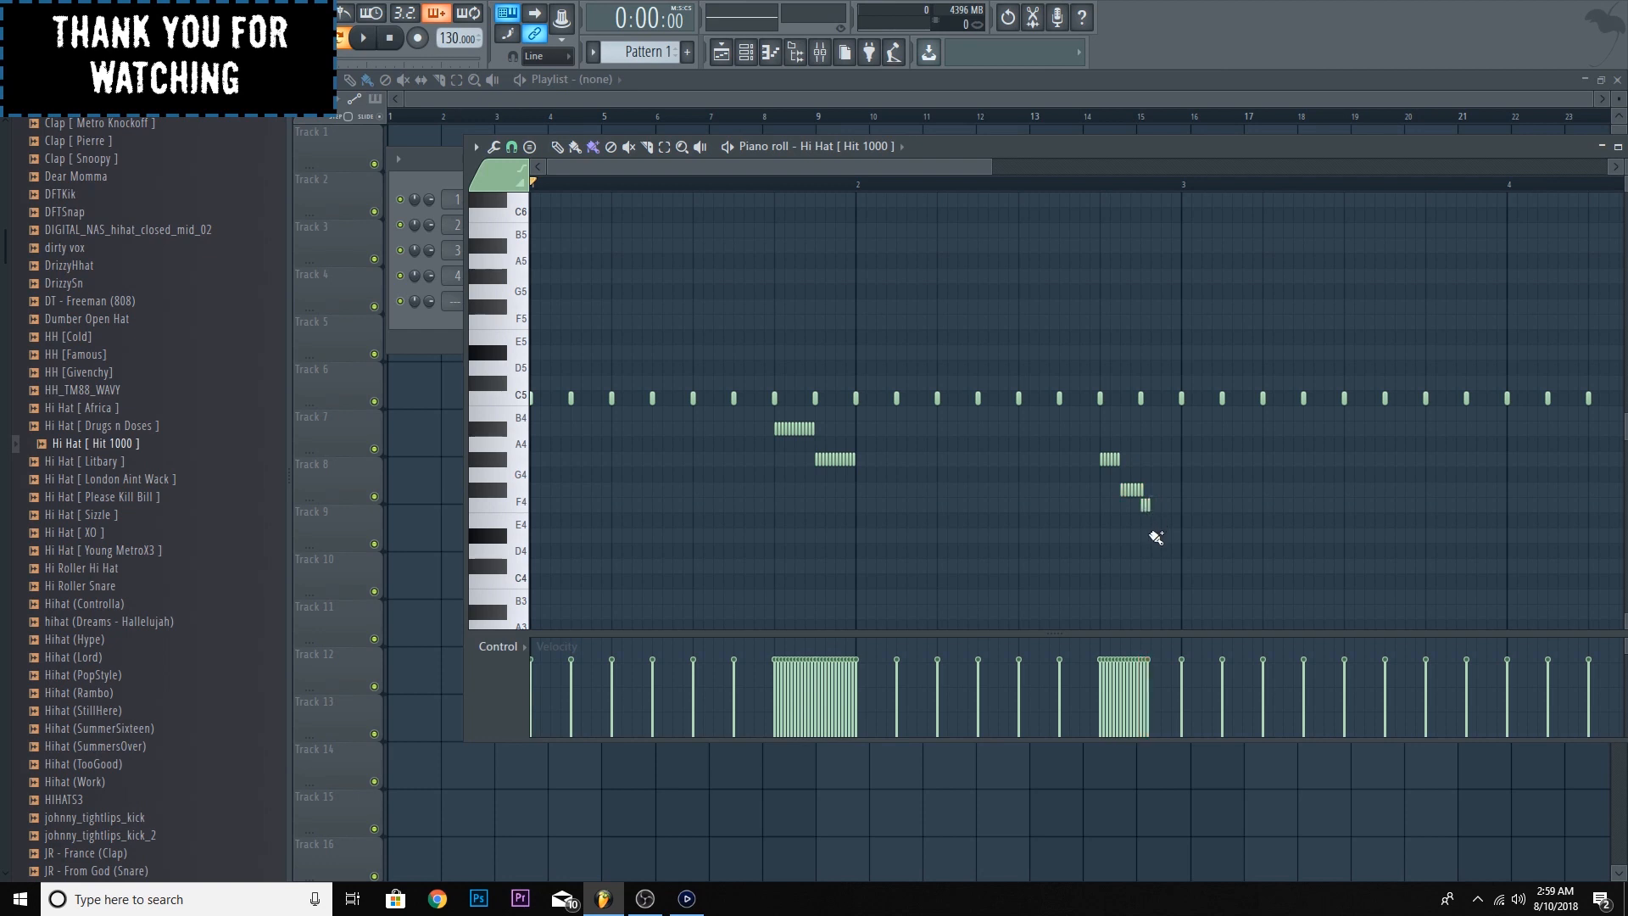
drag(1156, 543, 1154, 543)
- Select both descending rolls below C5, lower their velocity slightly and play the pattern to hear them
click(664, 146)
drag(761, 422, 1327, 619)
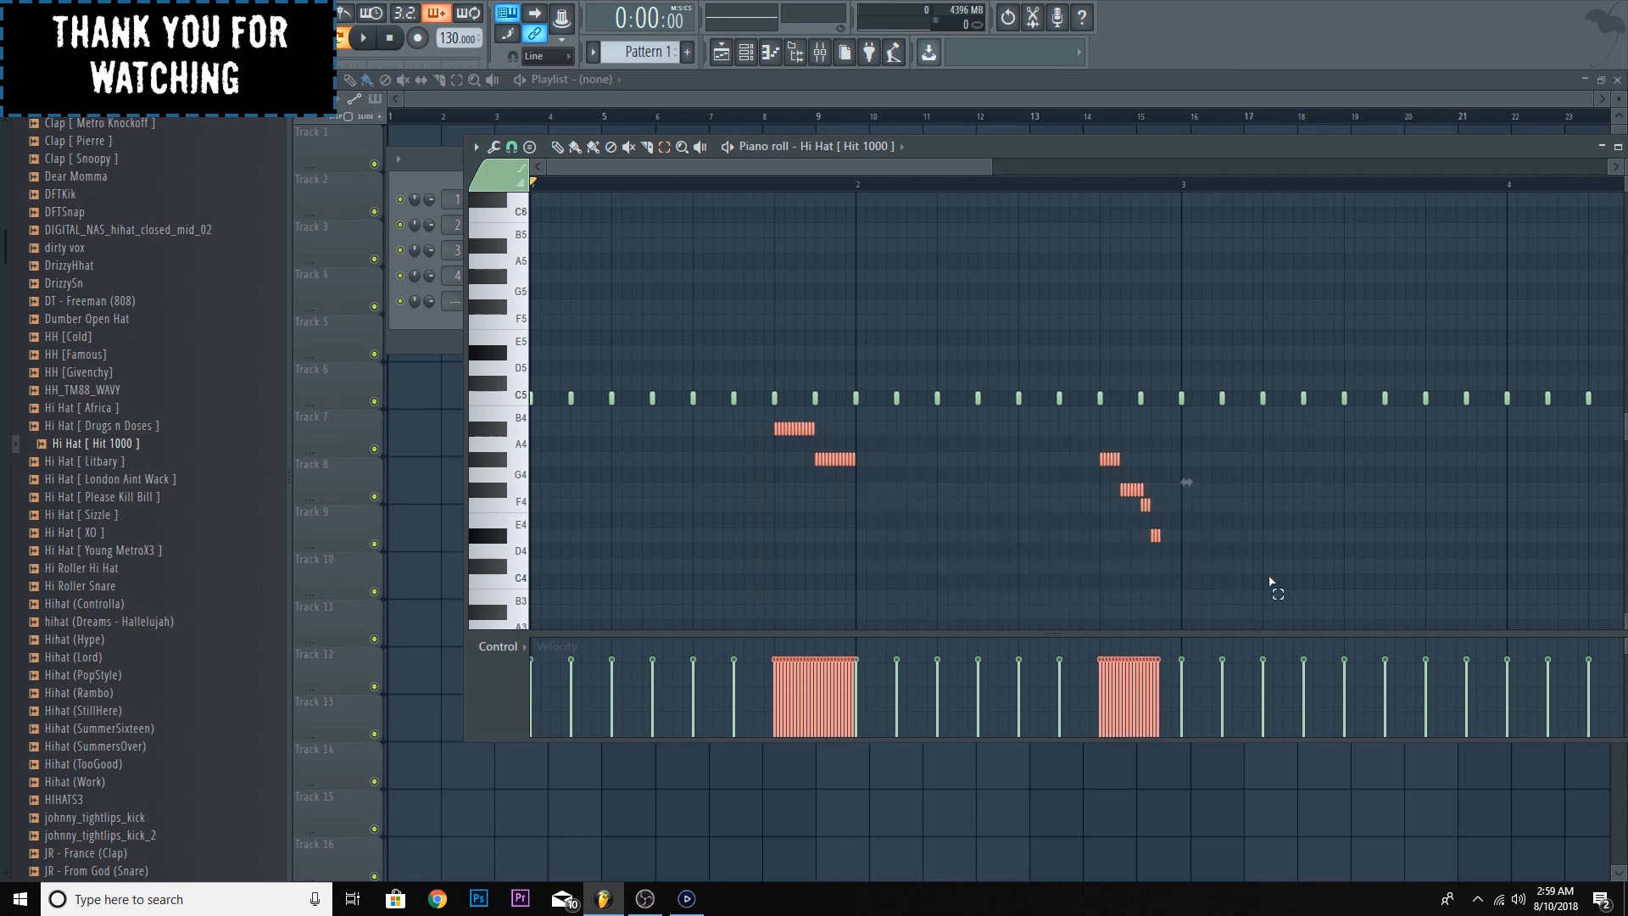
click(557, 147)
scroll(795, 433, down, 3)
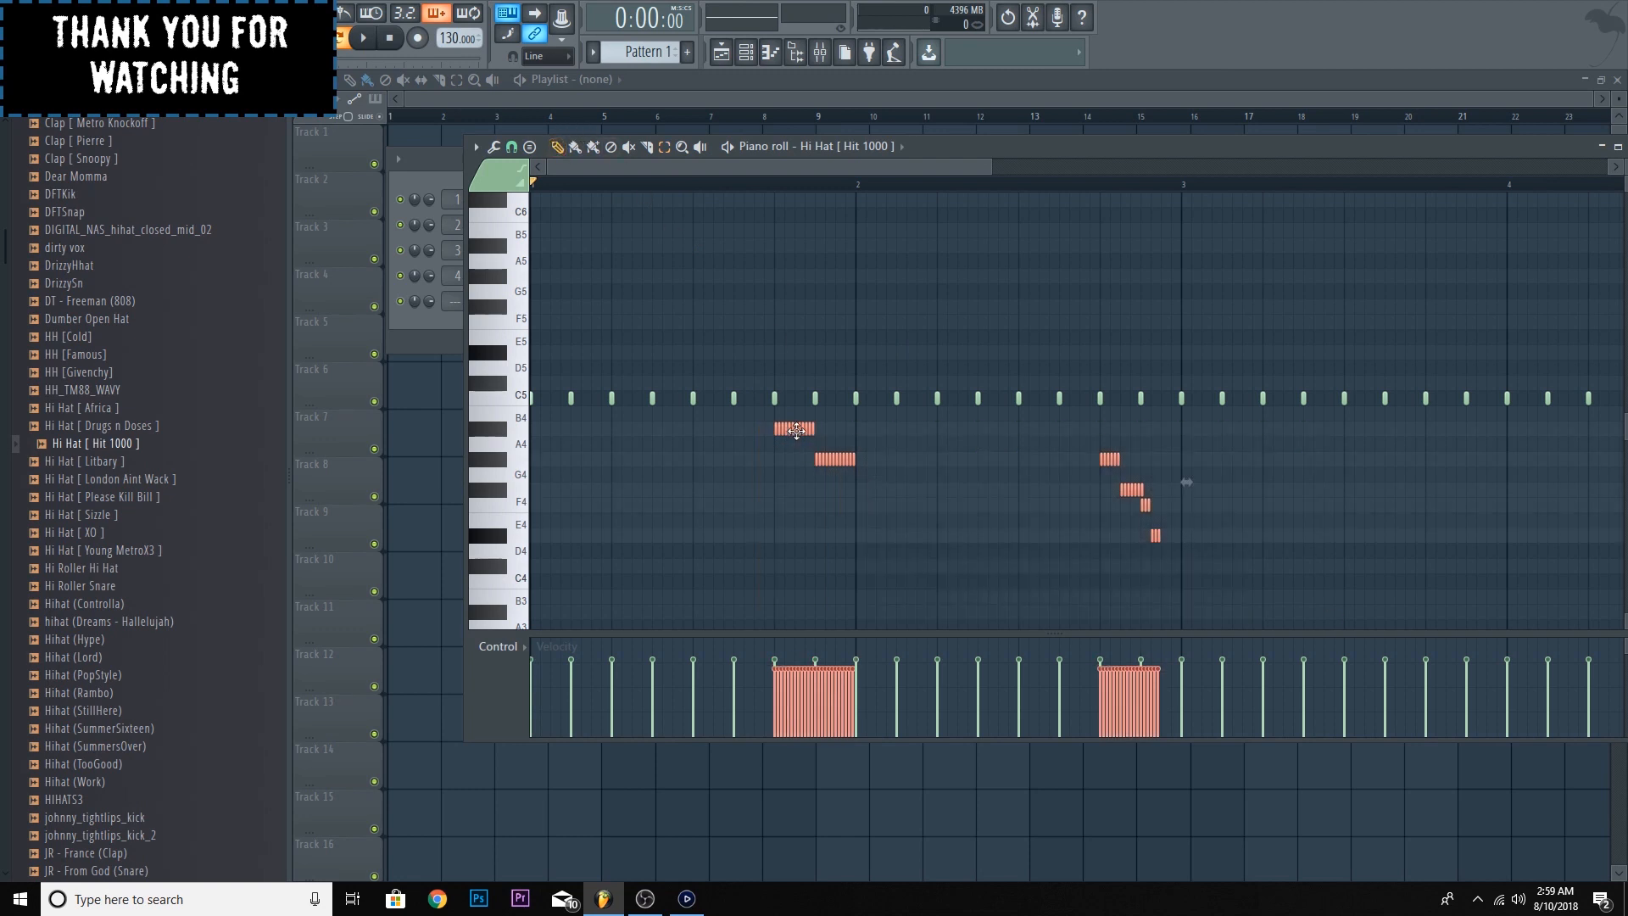
scroll(791, 430, up, 2)
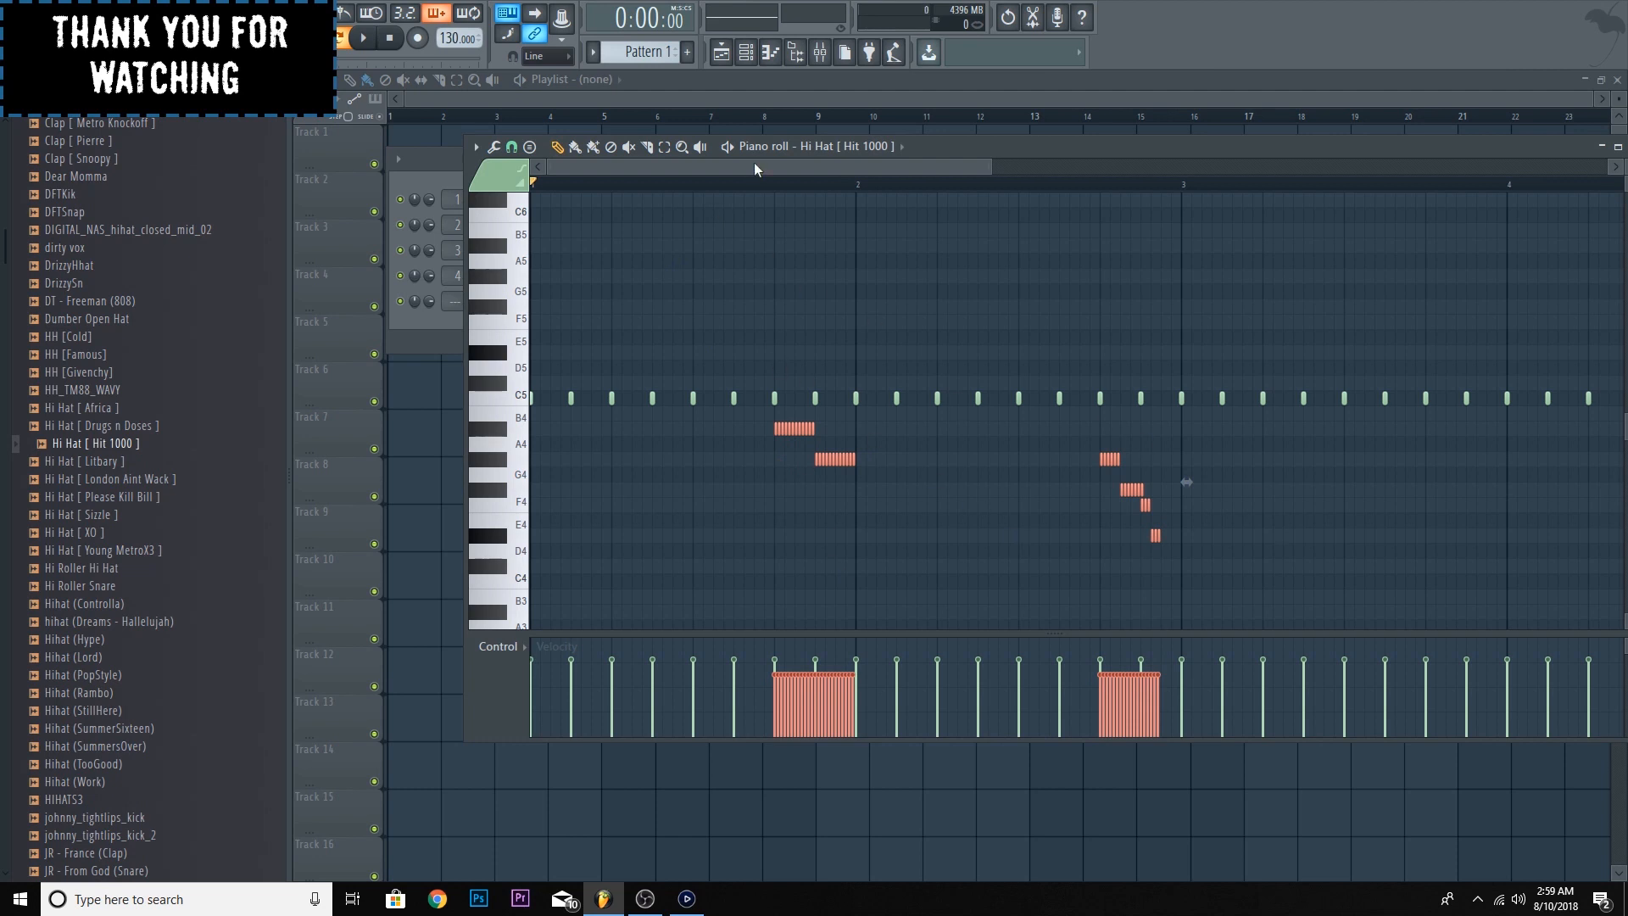
key(space)
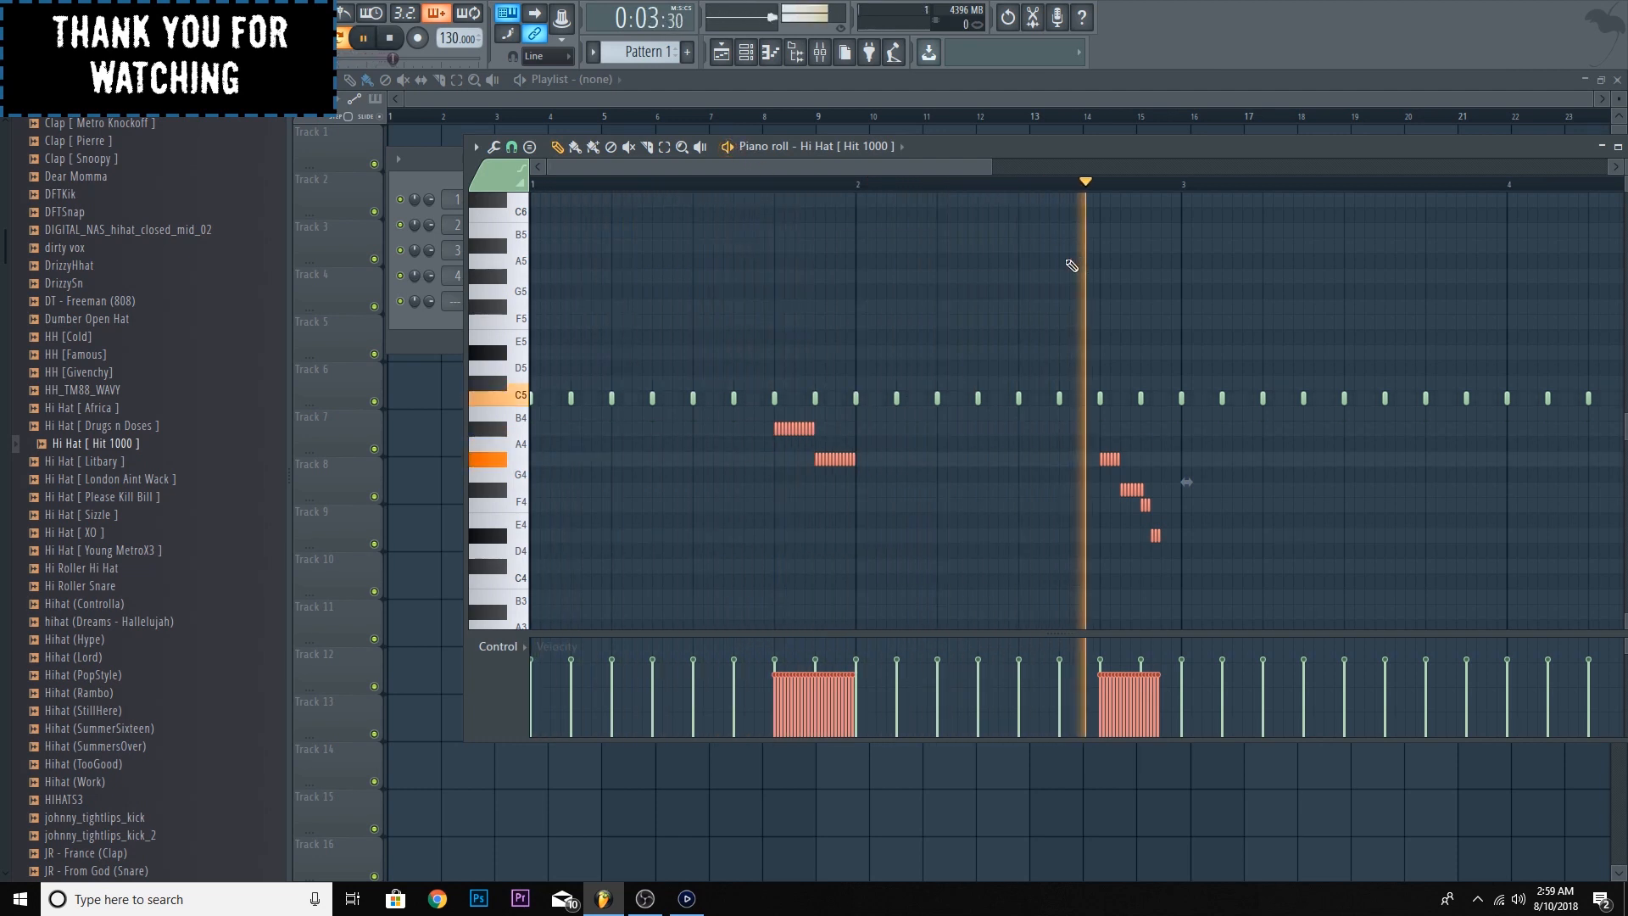
key(space)
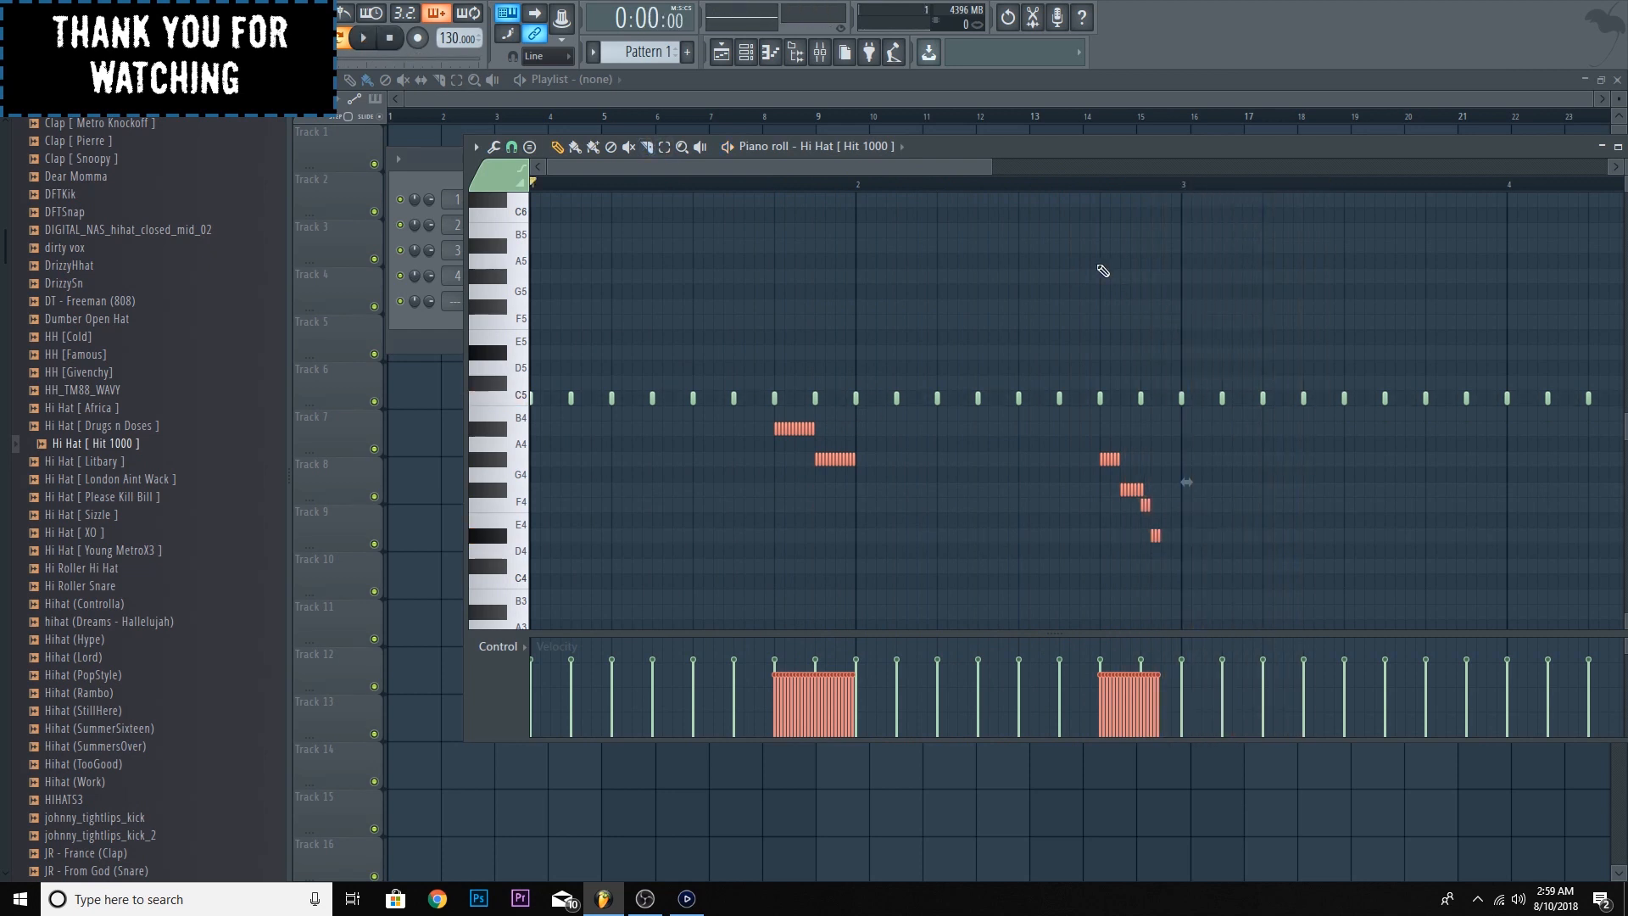
- Set the piano roll snap to 1/3 step and paint a short four-note G#4 roll at the start of bar 3
click(476, 147)
mouse_move(533, 265)
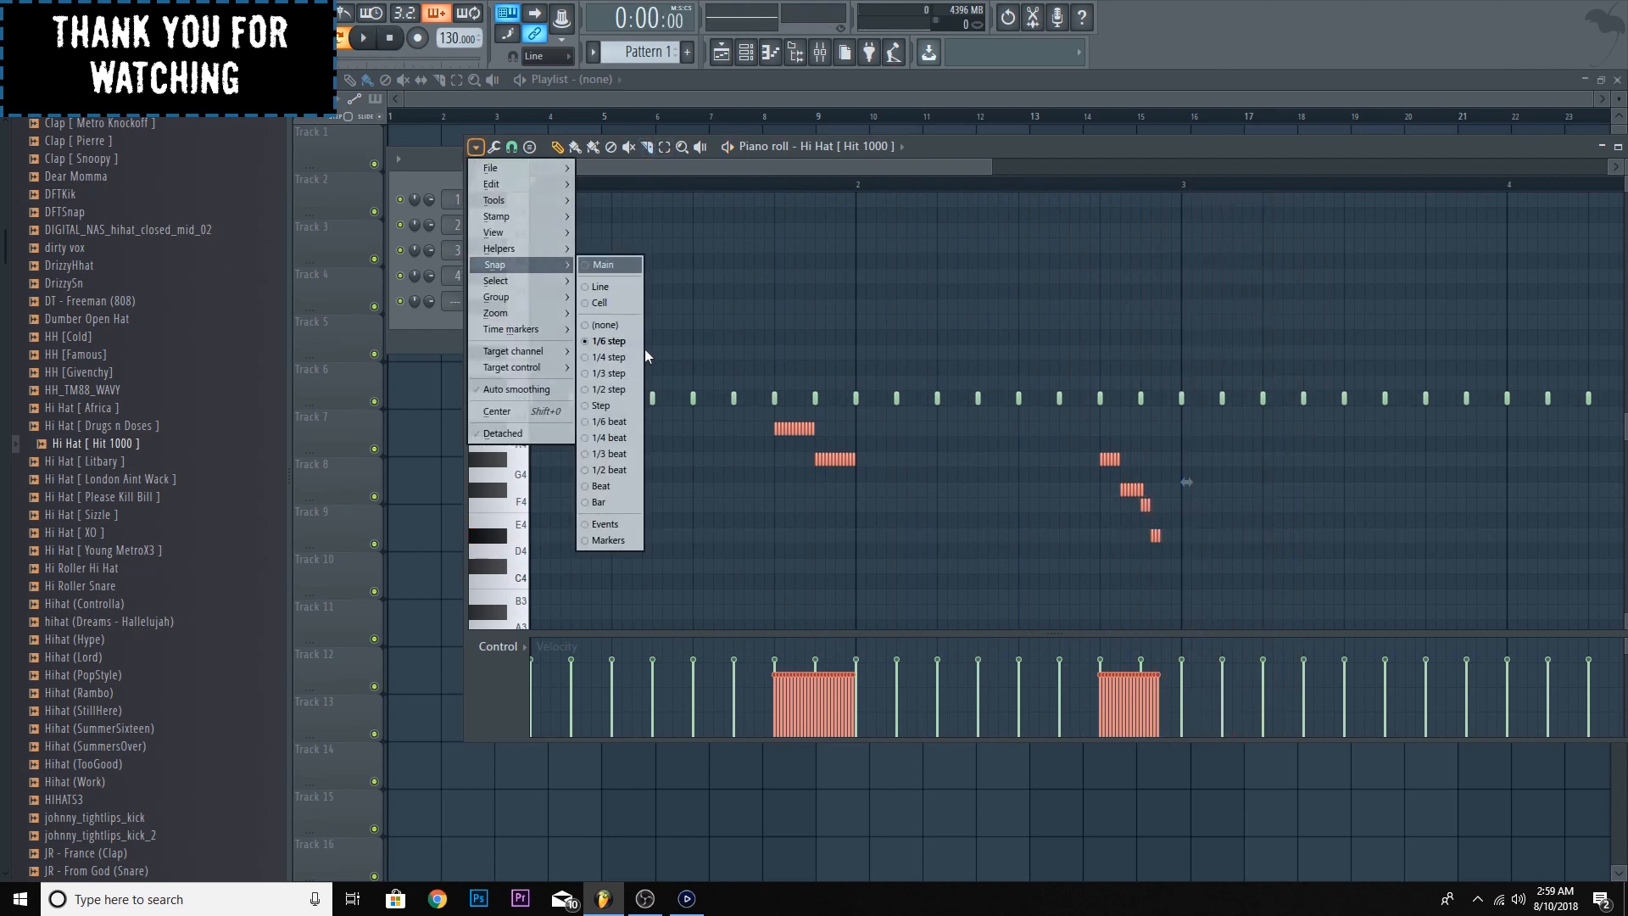
click(629, 373)
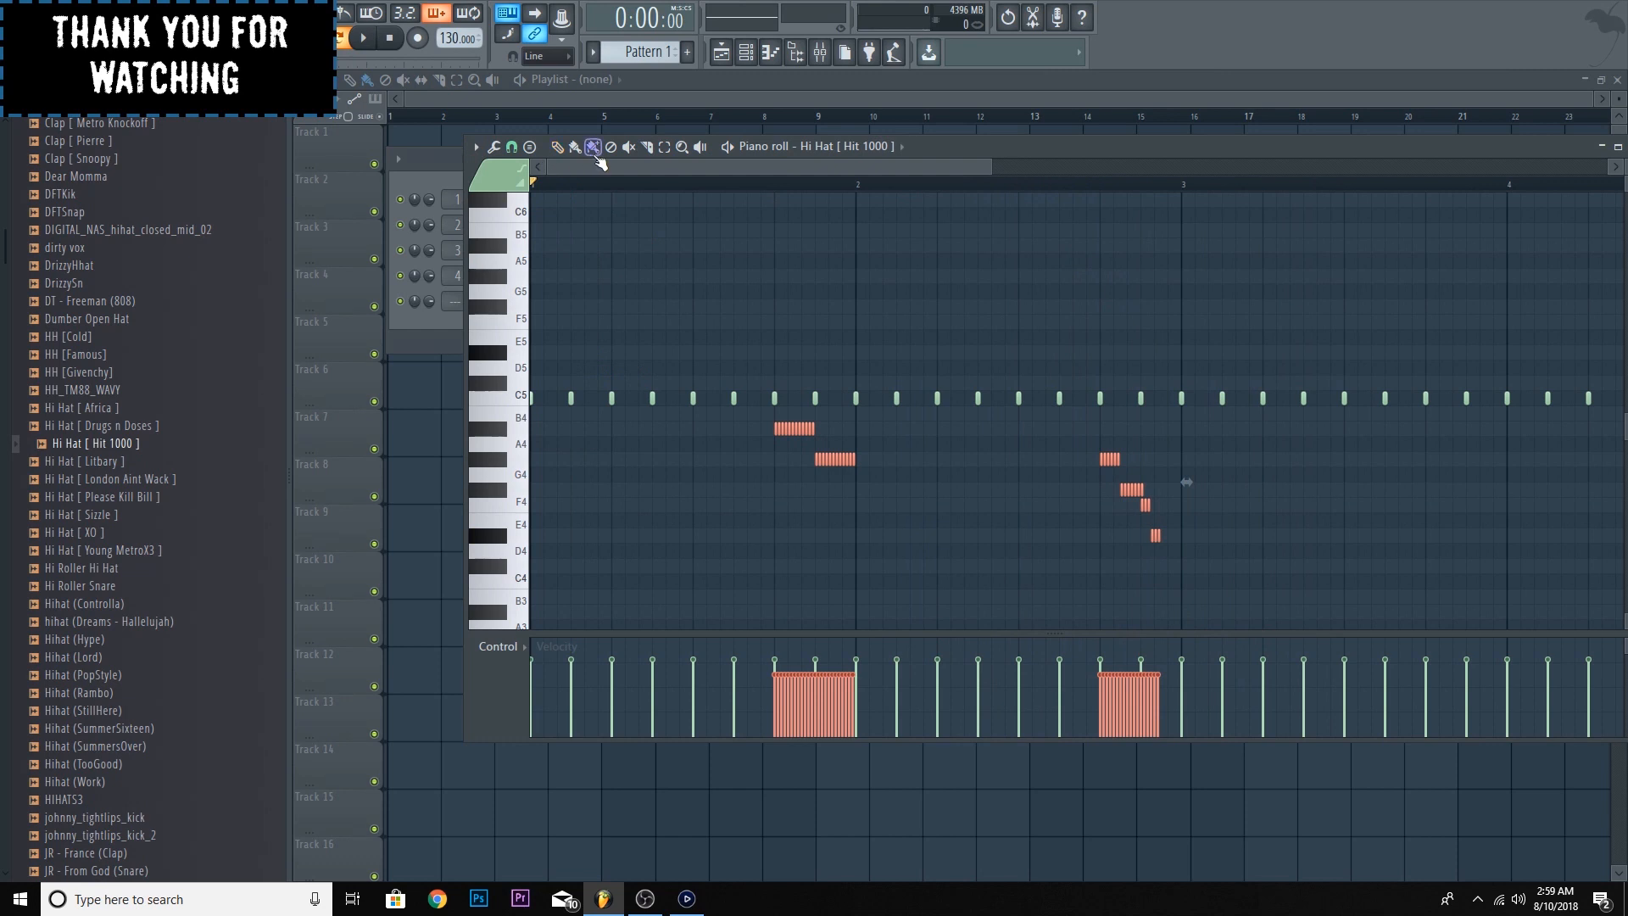
drag(992, 168, 1120, 169)
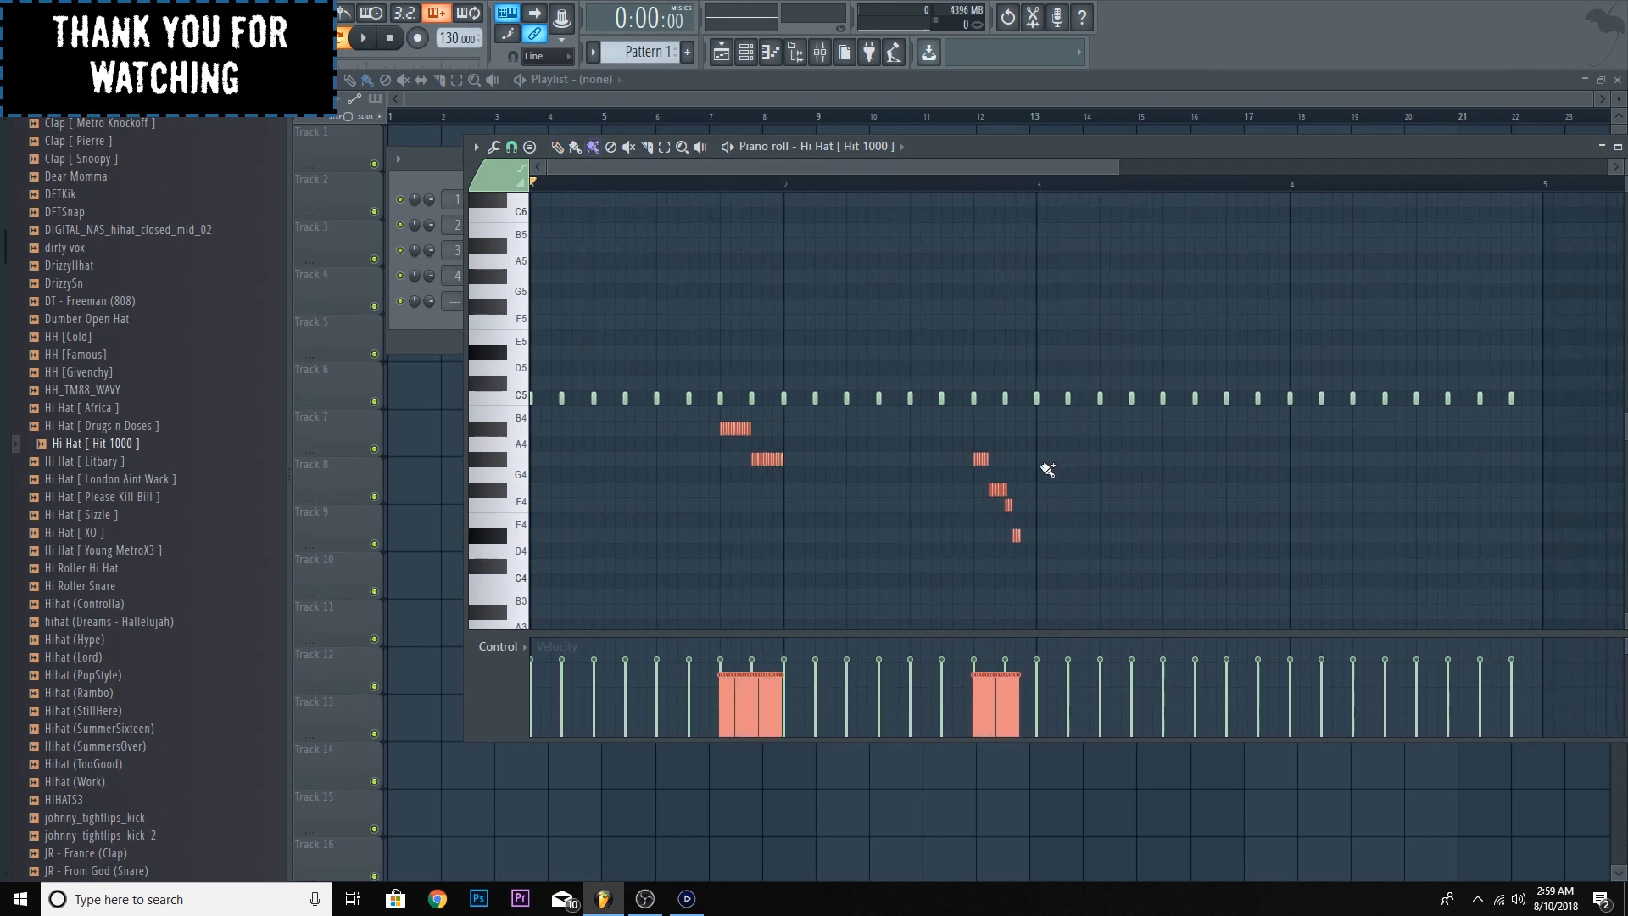
drag(1041, 464, 1060, 465)
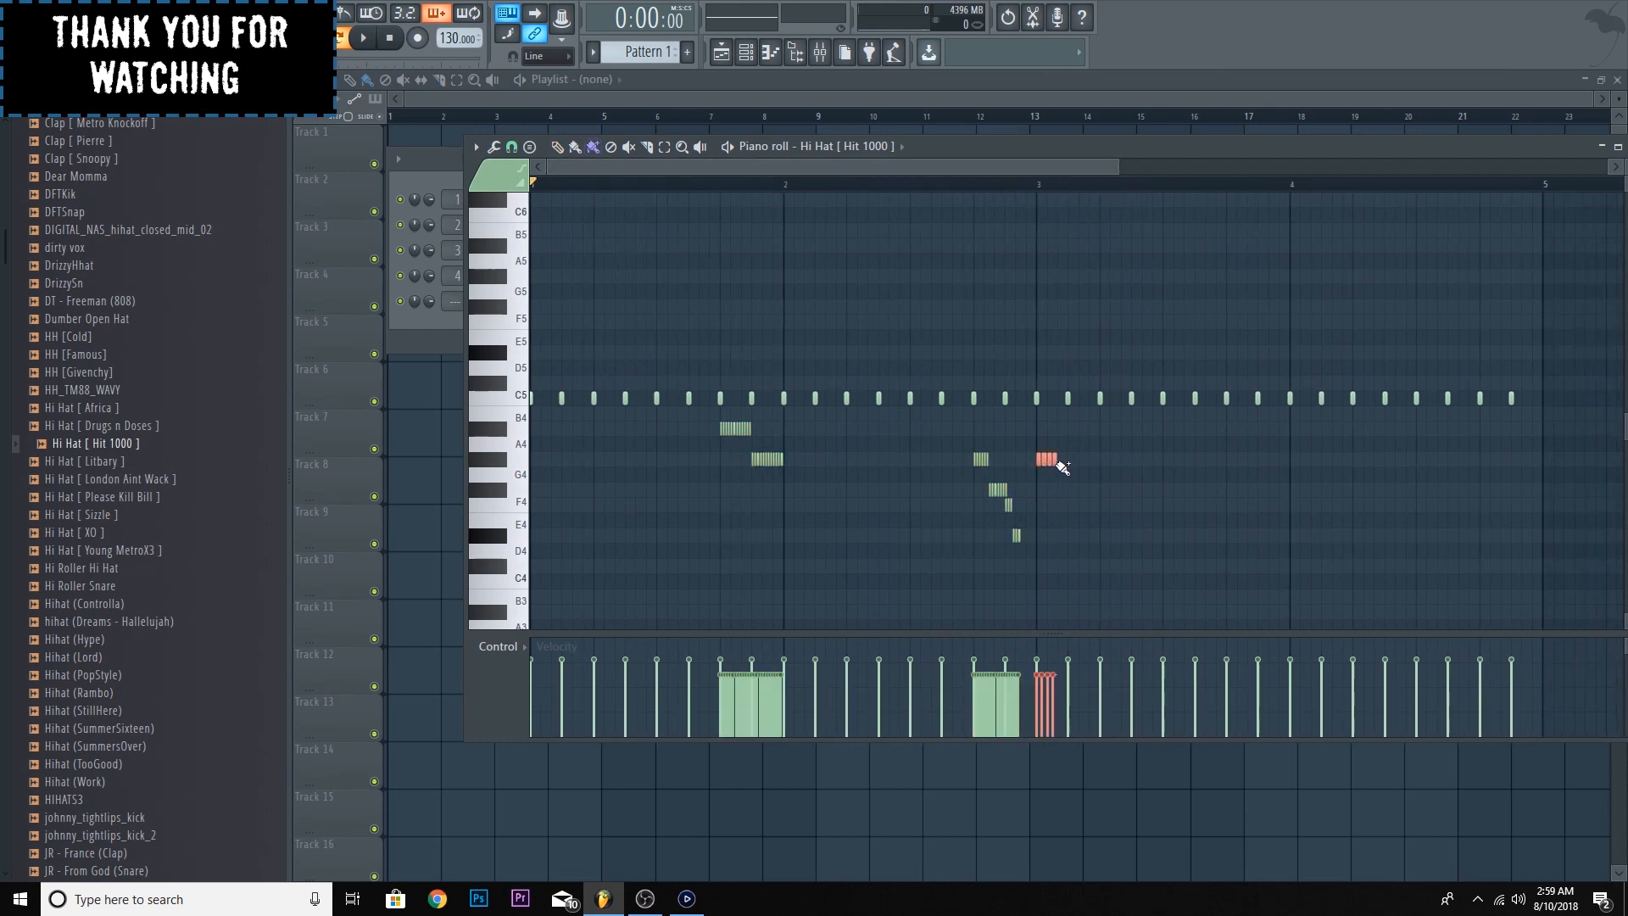
- Play the pattern and move the G#4 roll in bar 3 one beat later
drag(1119, 164, 701, 163)
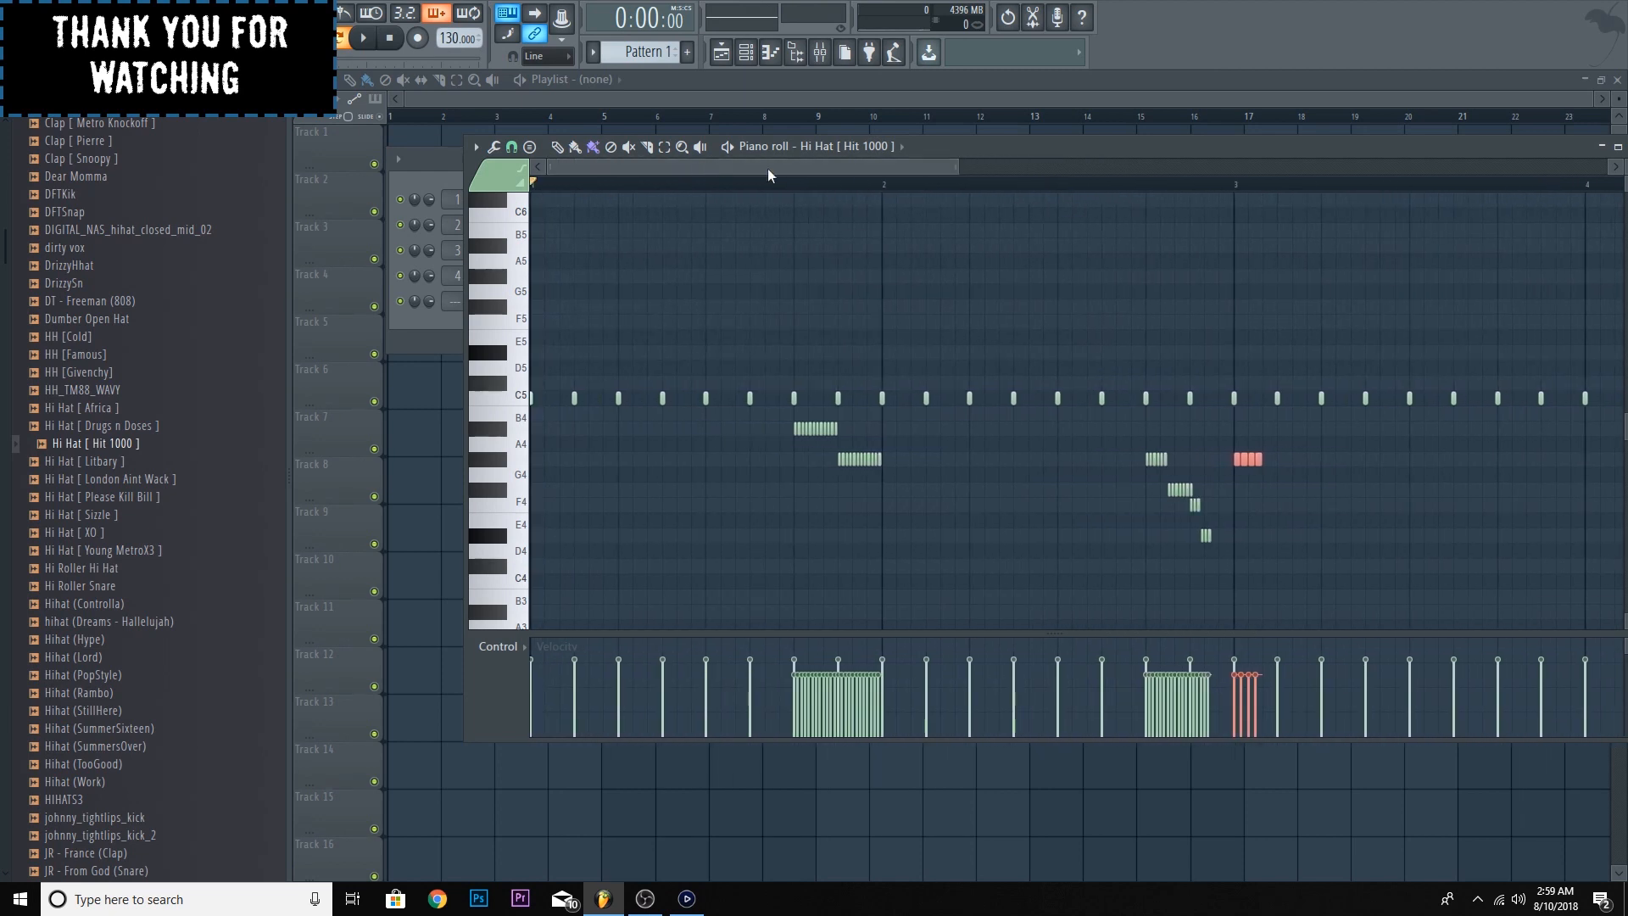
key(space)
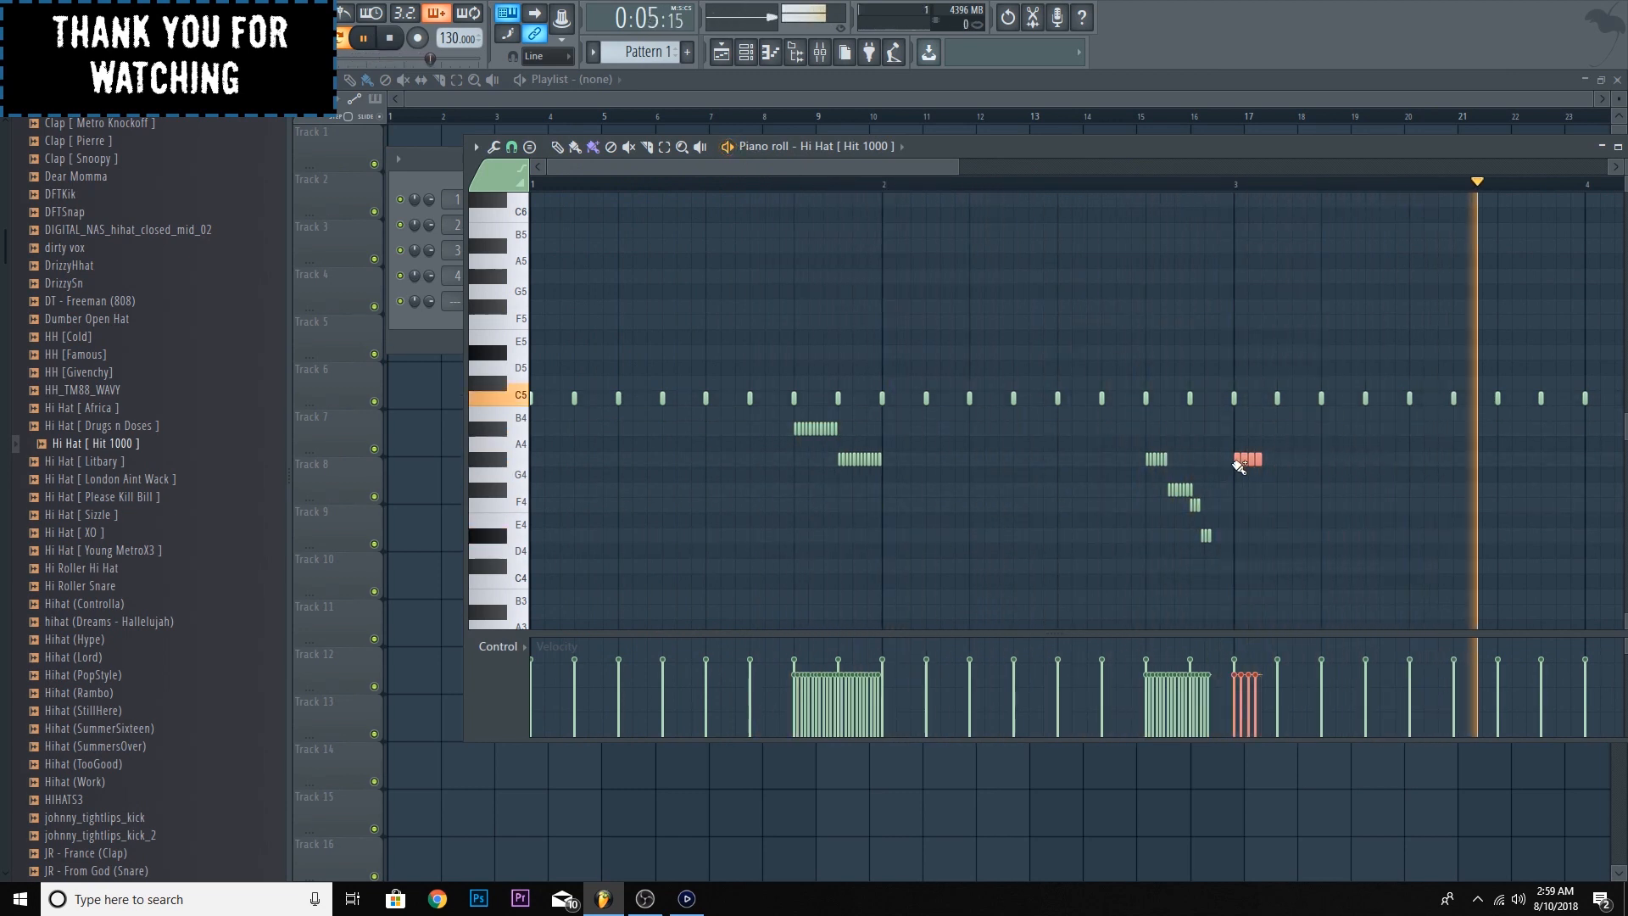
drag(1238, 460, 1327, 463)
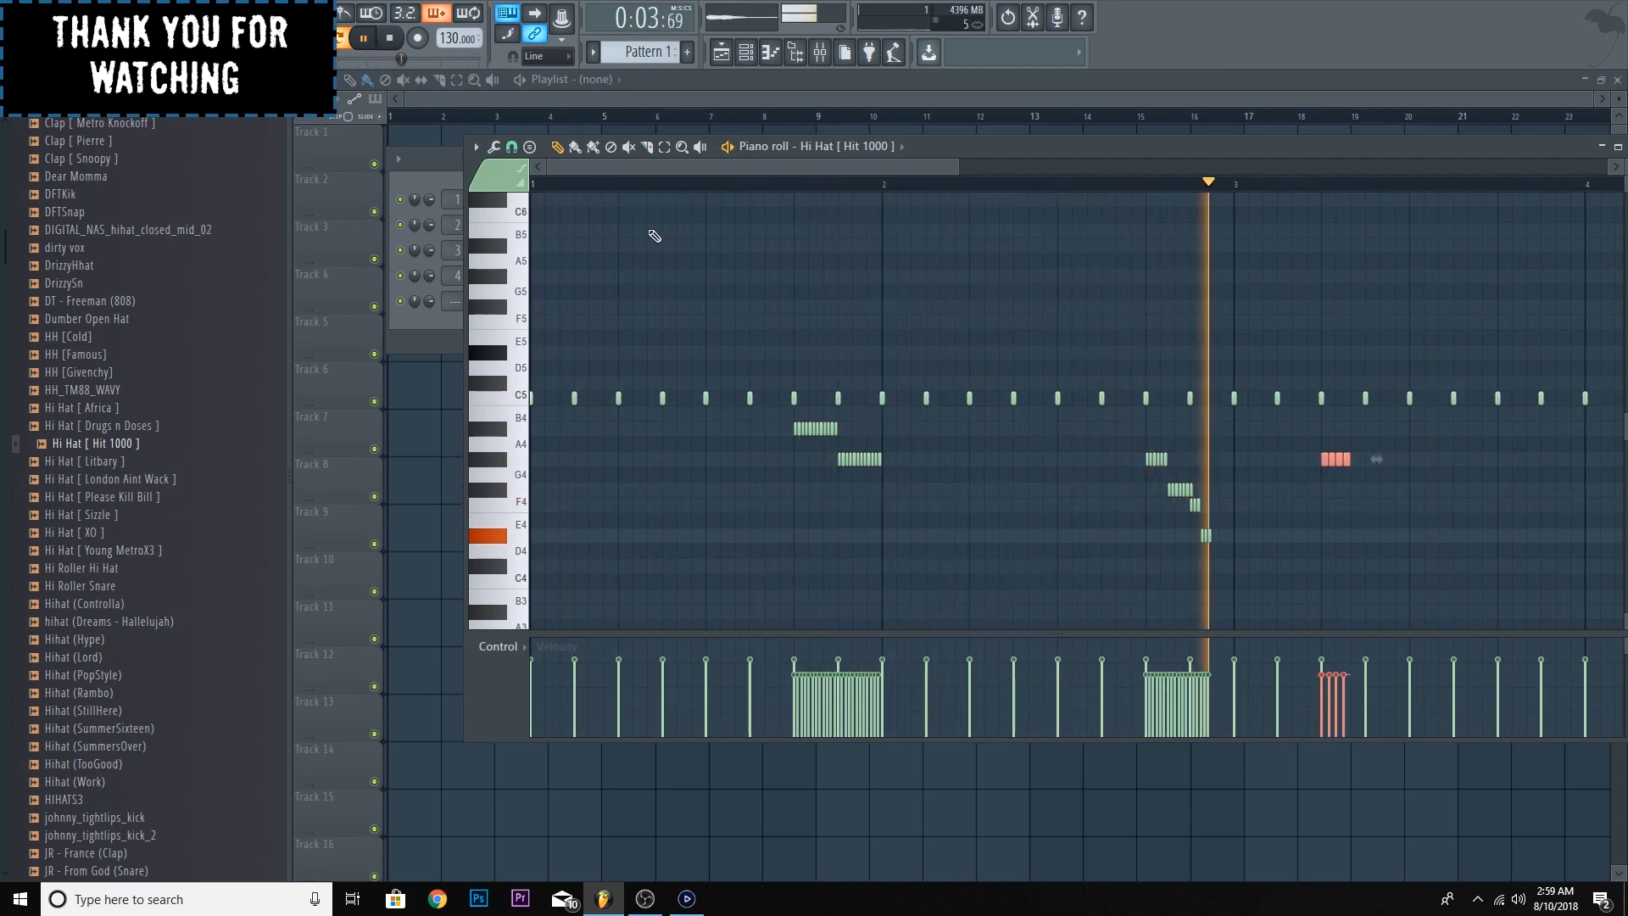
key(space)
- Set the piano roll snap to 1/4 step and paint a short C#4 roll at the start of bar 2
click(476, 146)
mouse_move(520, 271)
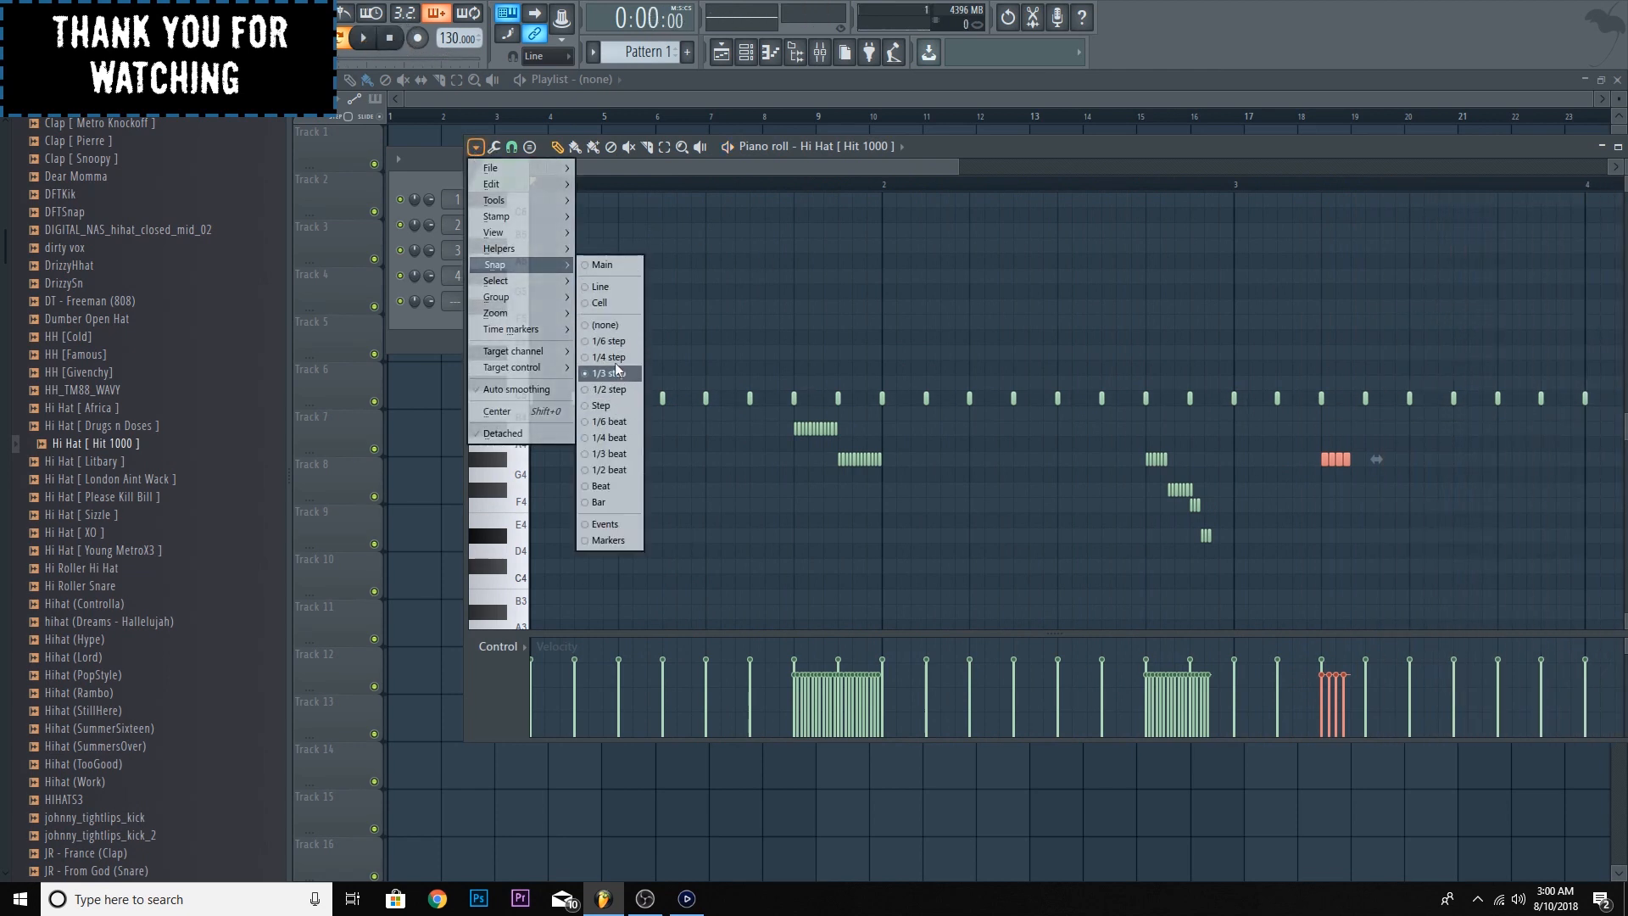
click(614, 359)
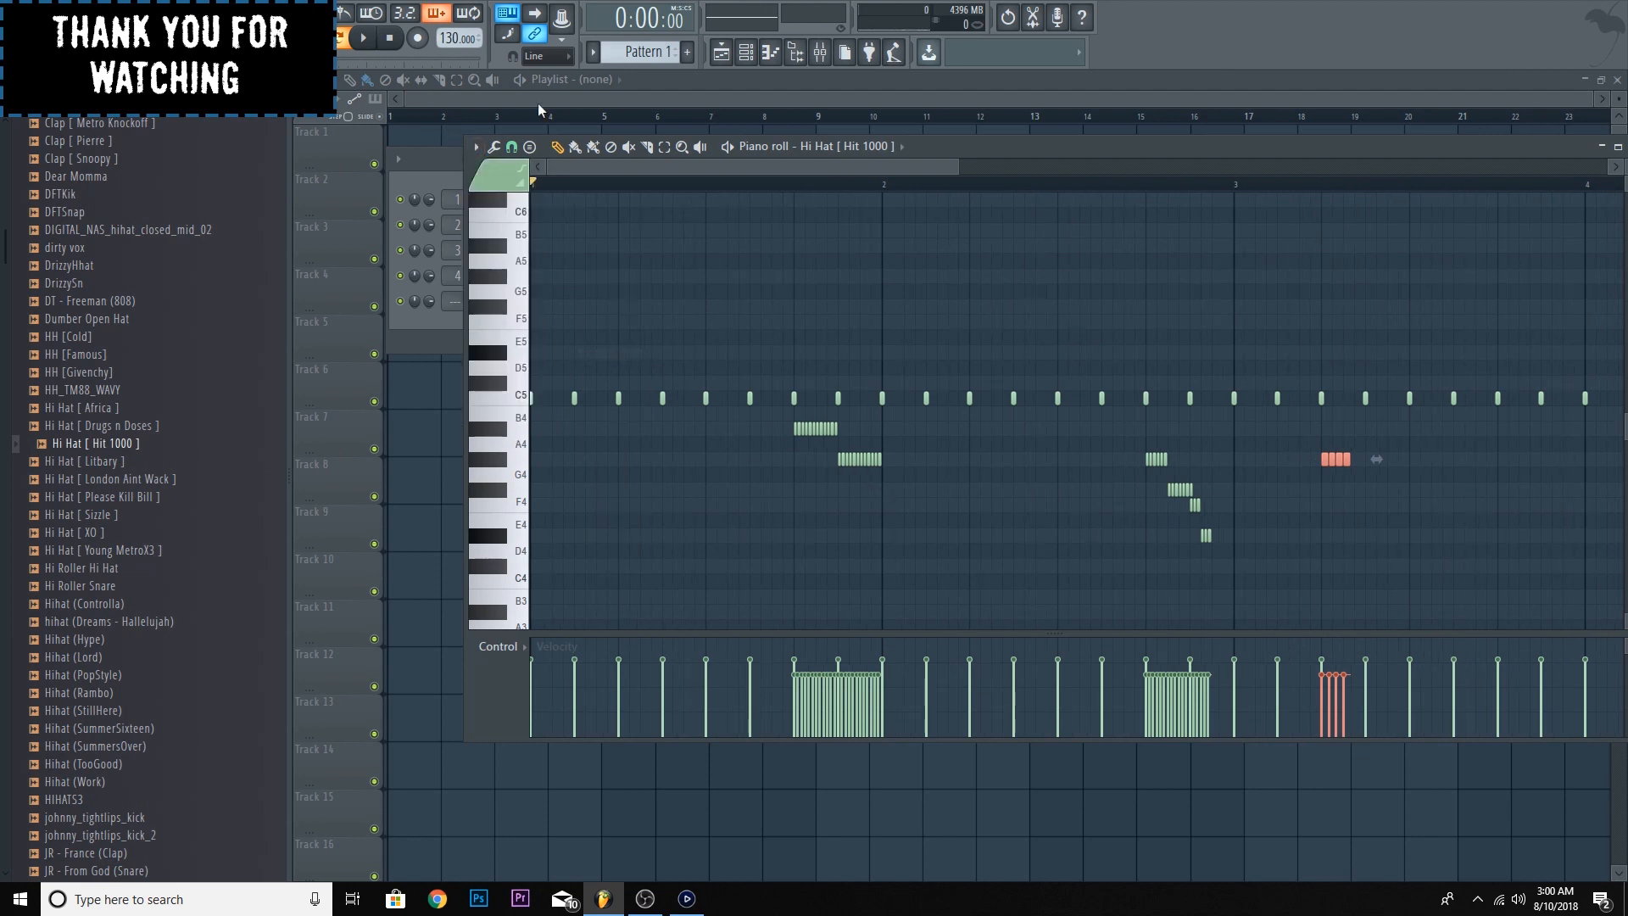
click(596, 152)
drag(885, 568, 917, 578)
- Delete the A#4 and G#4 rolls in the last beat of bar 1 and play the pattern
mouse_move(884, 460)
mouse_down()
mouse_move(834, 461)
mouse_move(846, 441)
mouse_up()
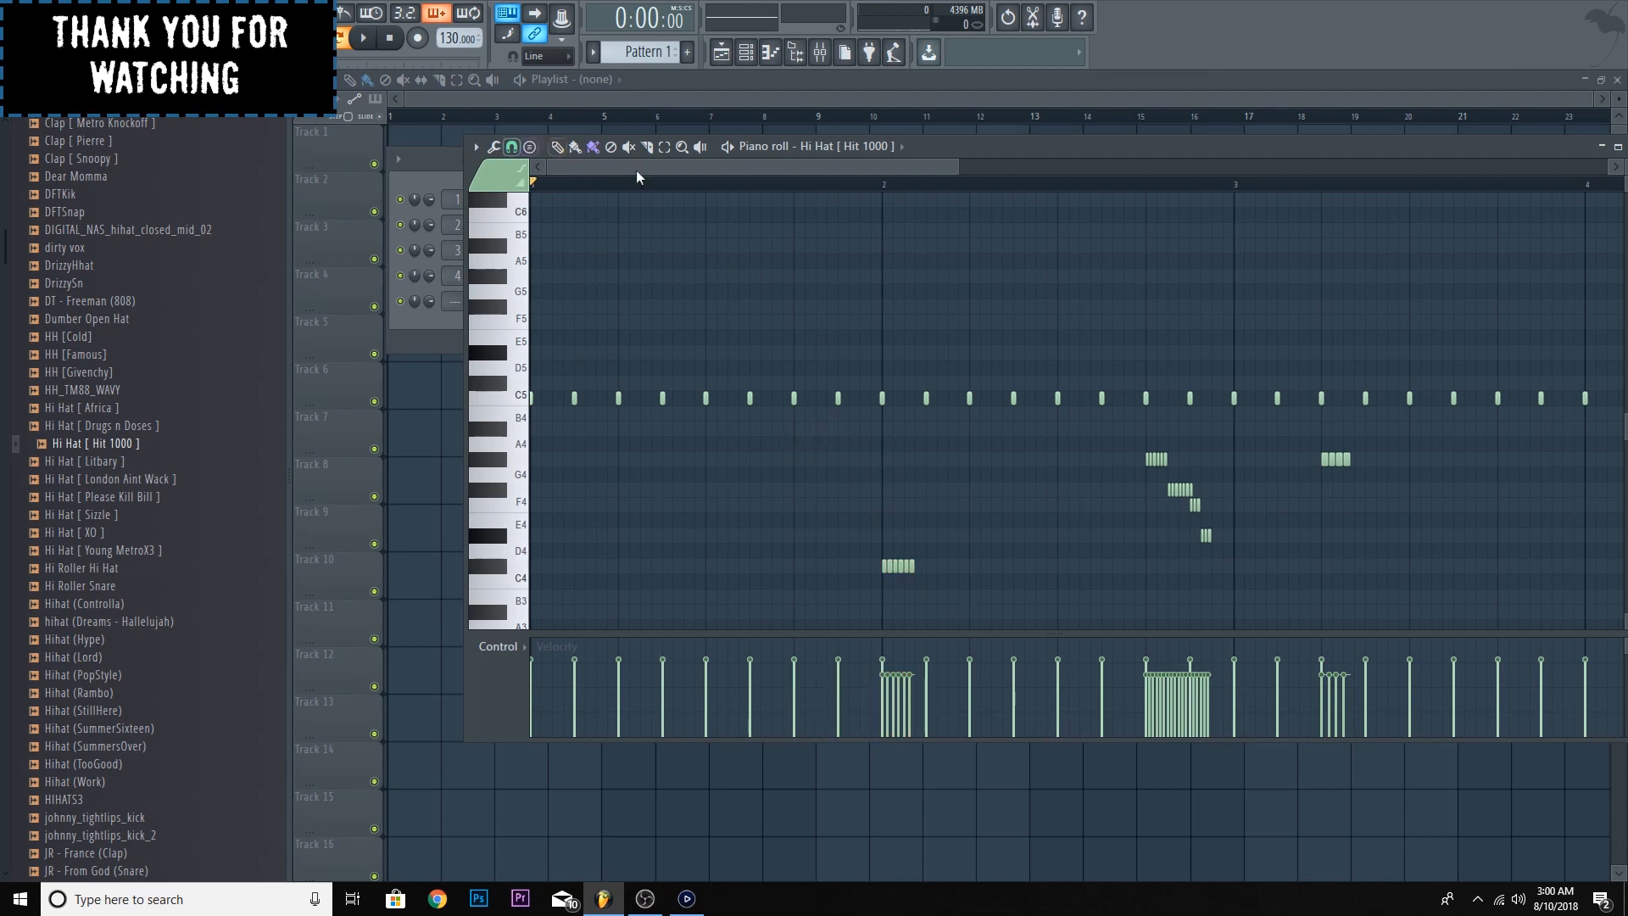
key(space)
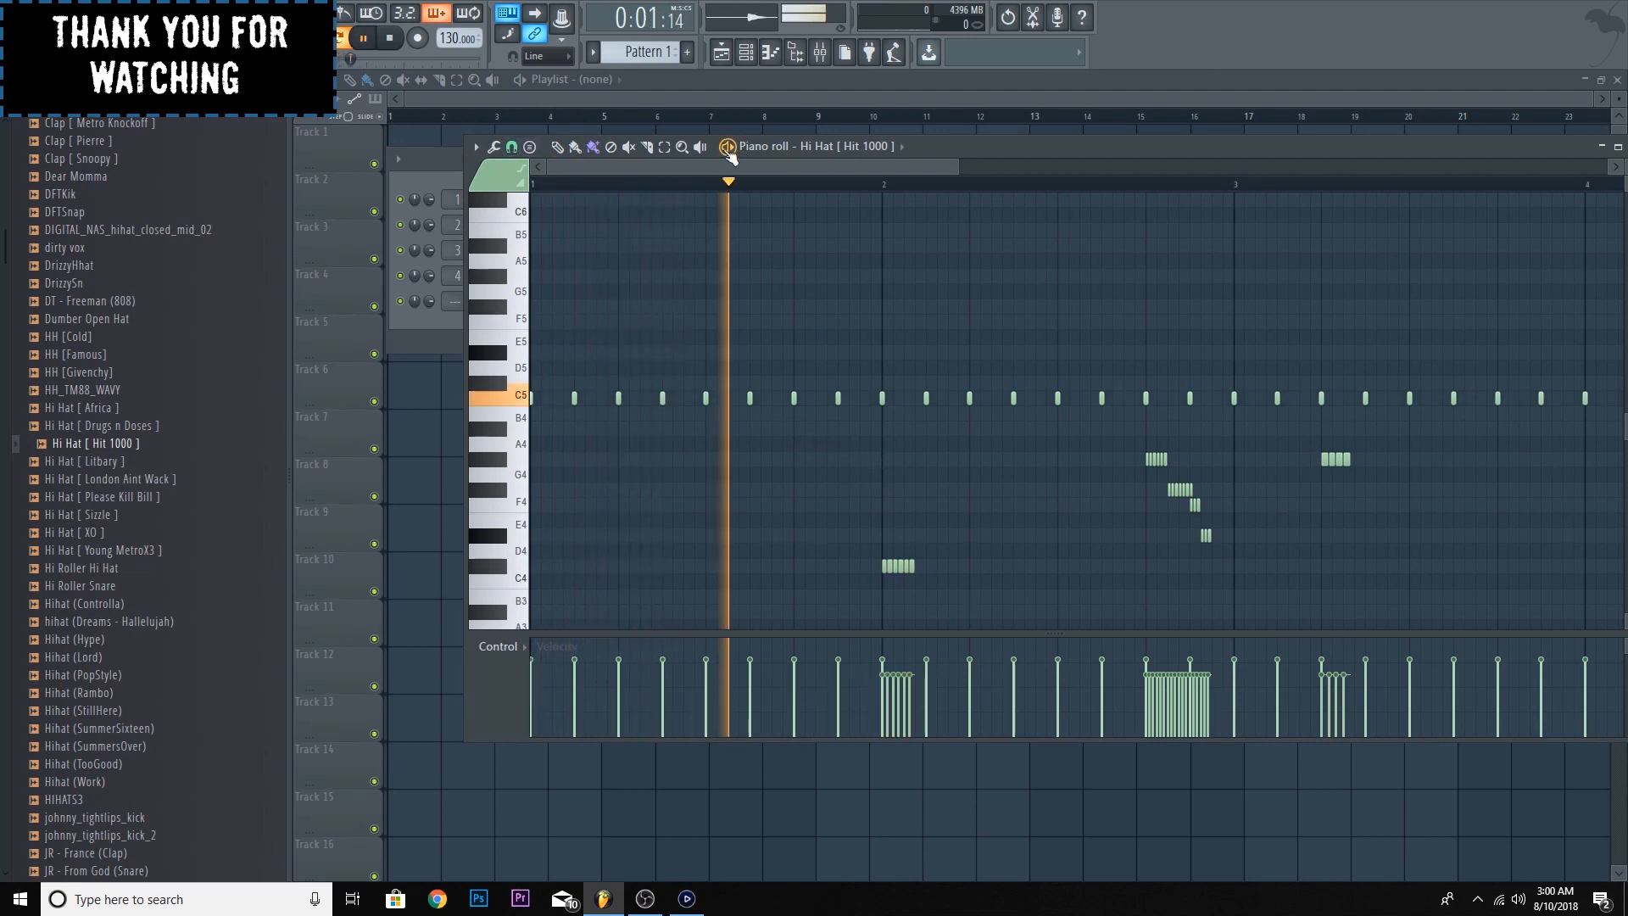
key(space)
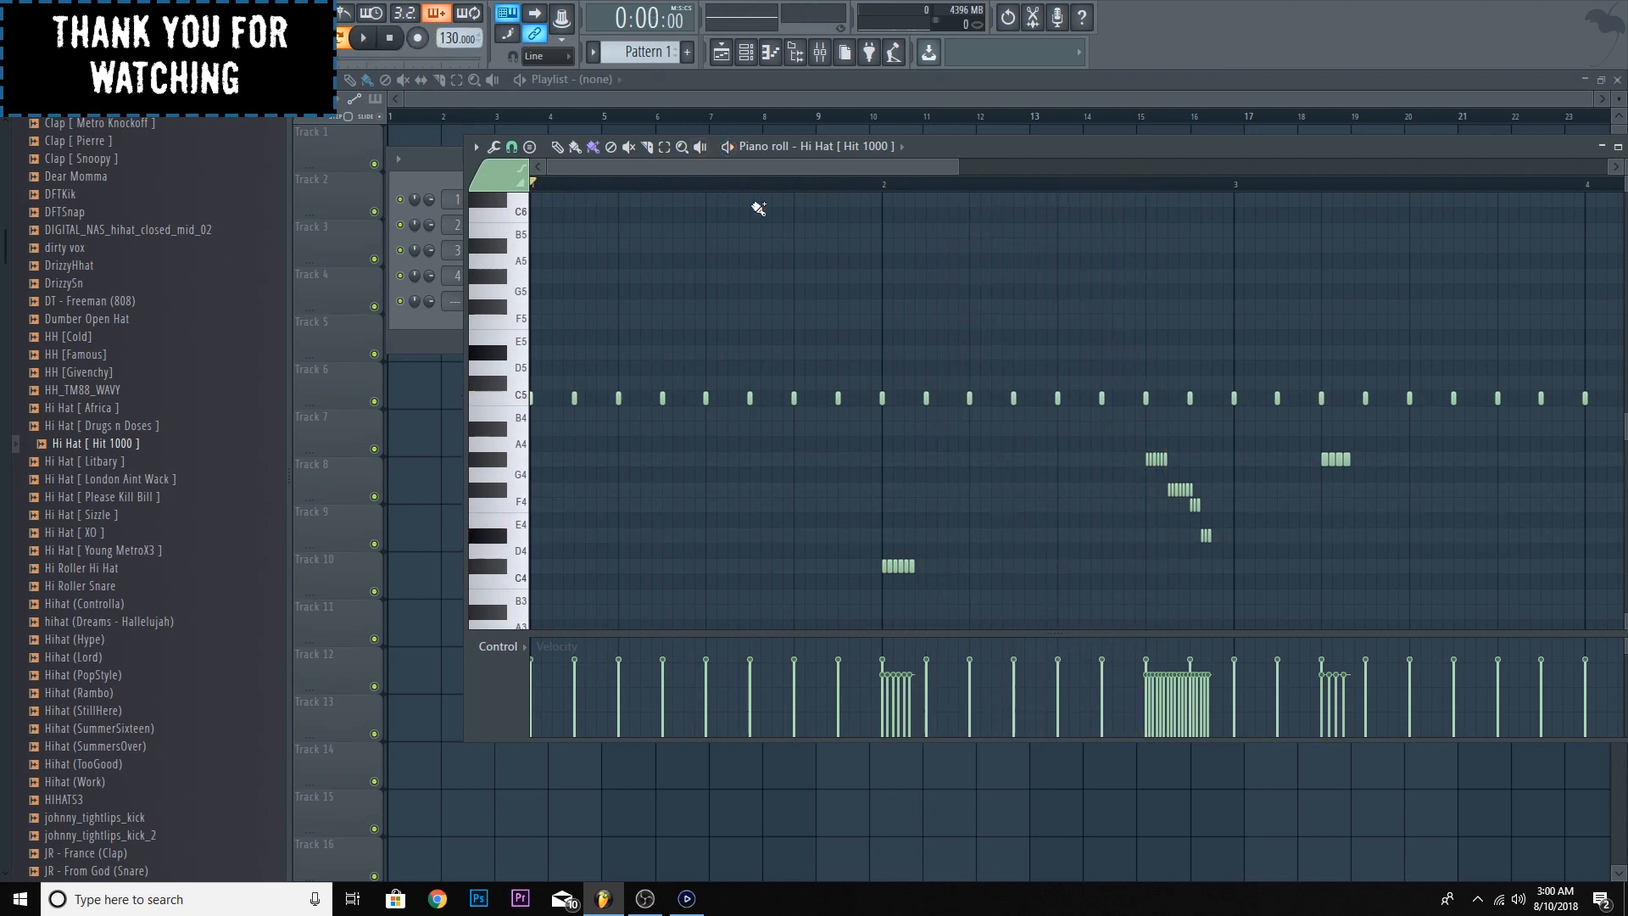
- Apply quick legato to all notes, chop the sixth C5 note of bar 1 with the default chopper pattern and play the result
key(ctrl+l)
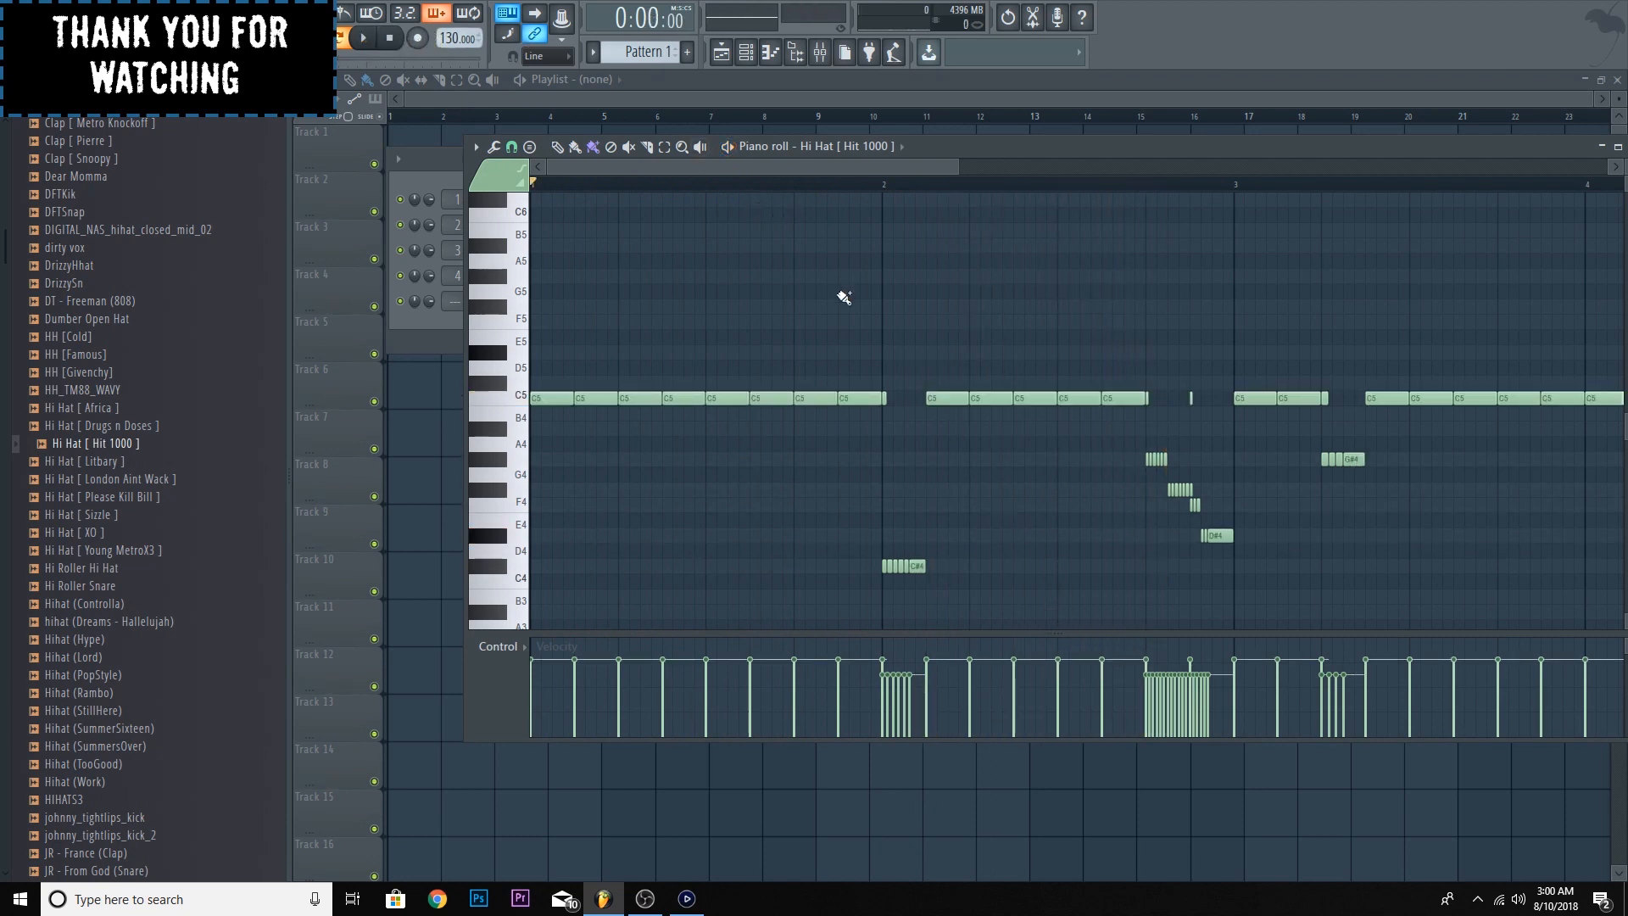
click(665, 148)
drag(763, 353, 791, 438)
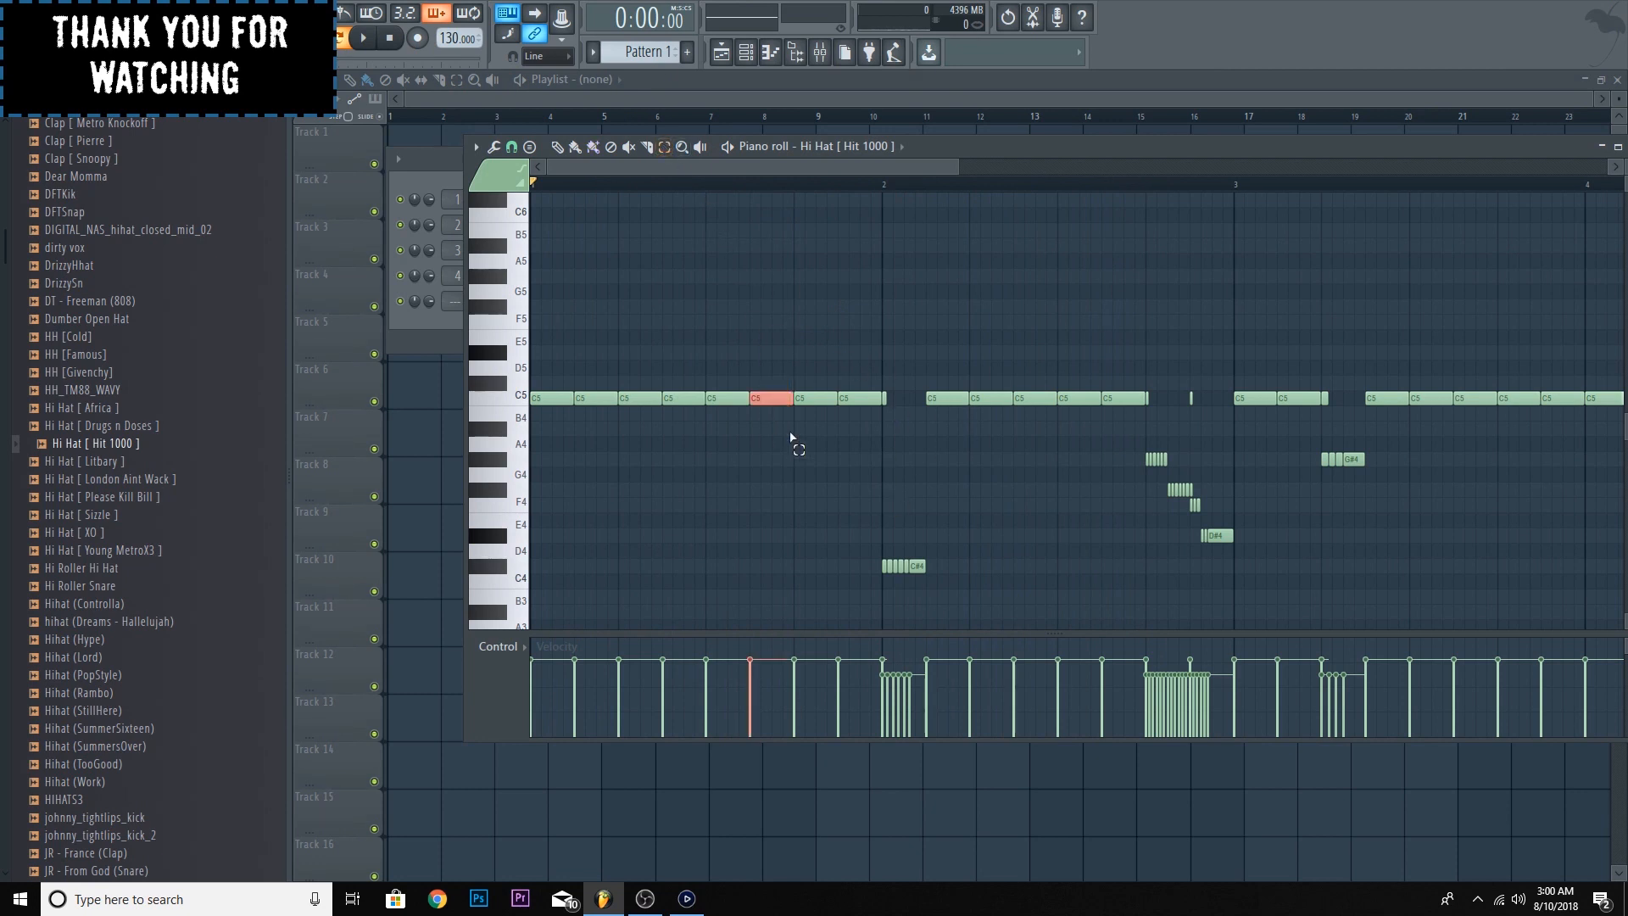
key(alt+u)
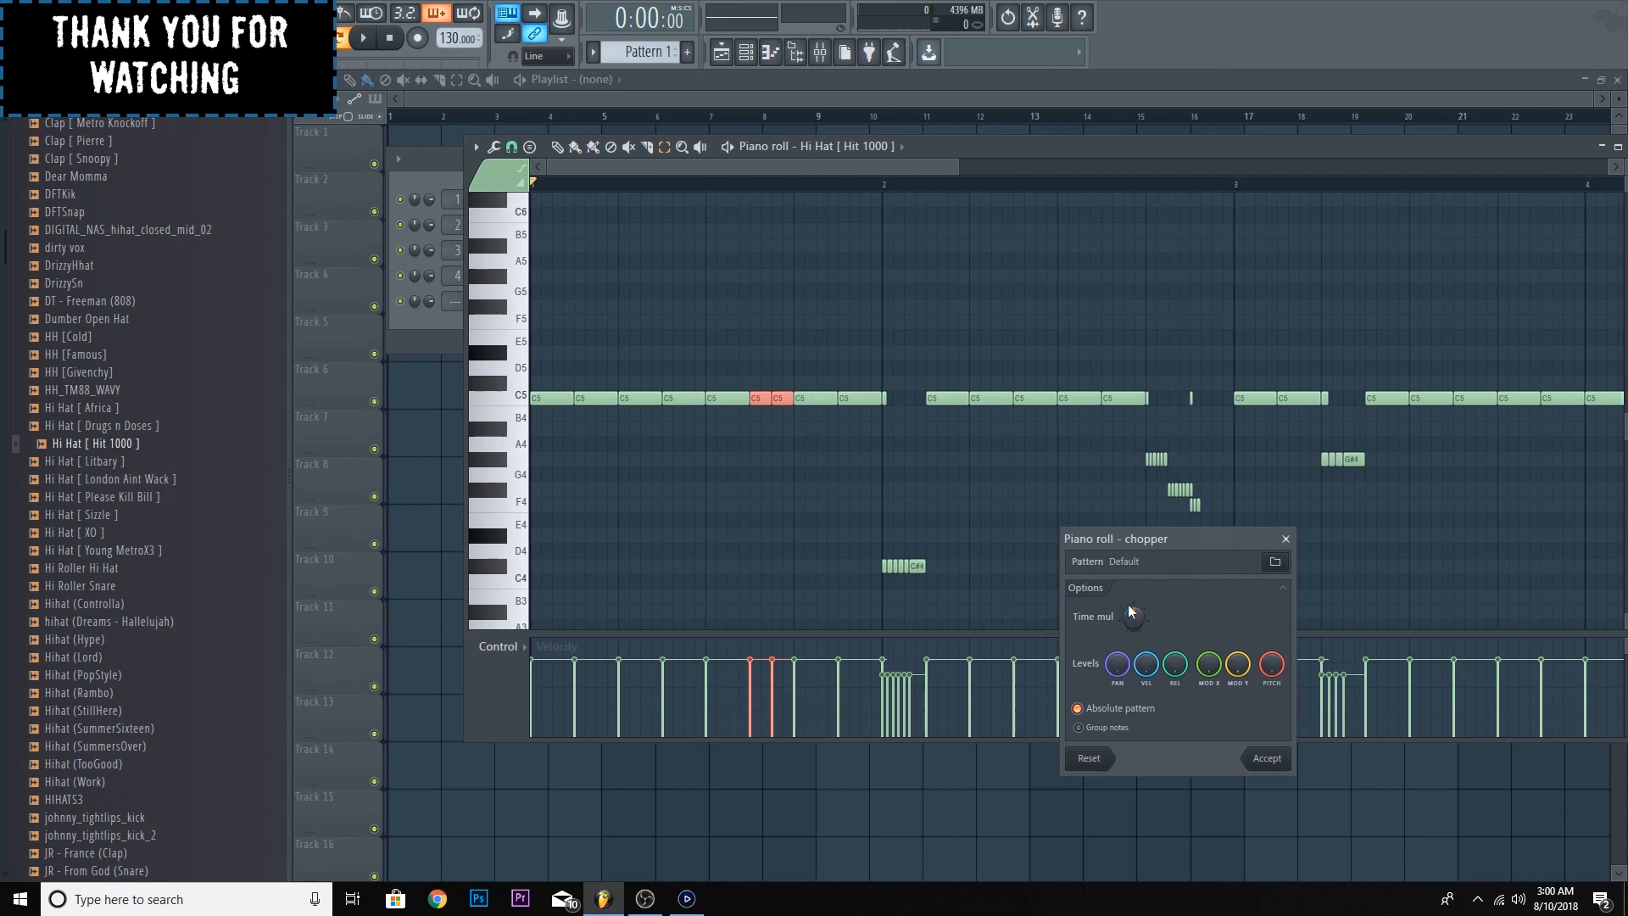
click(1267, 758)
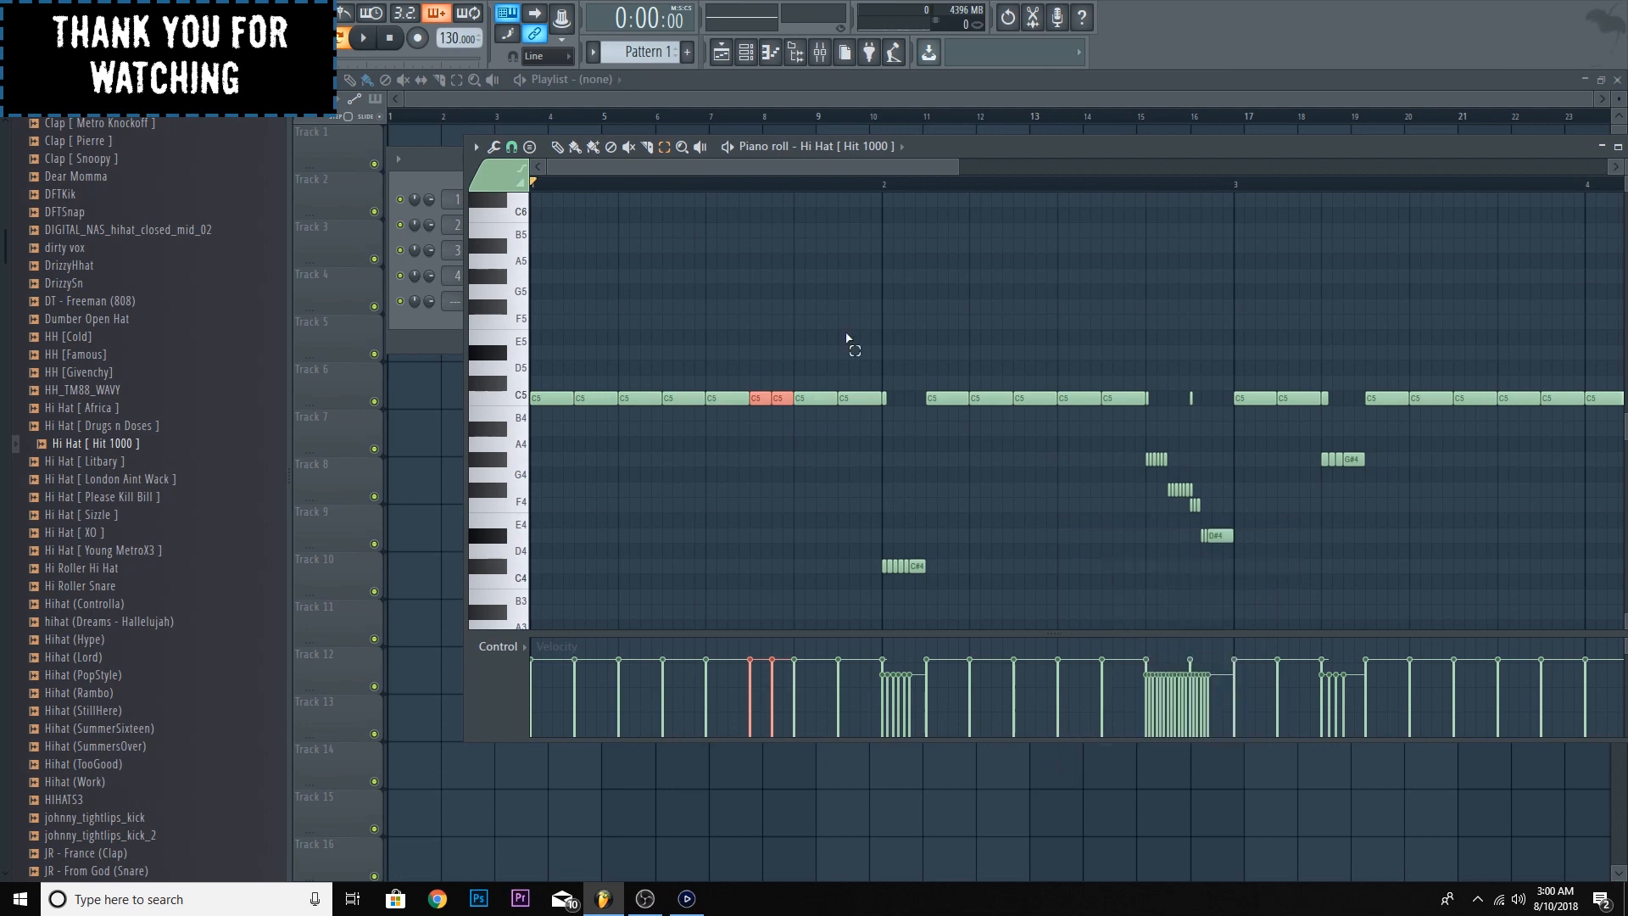
key(space)
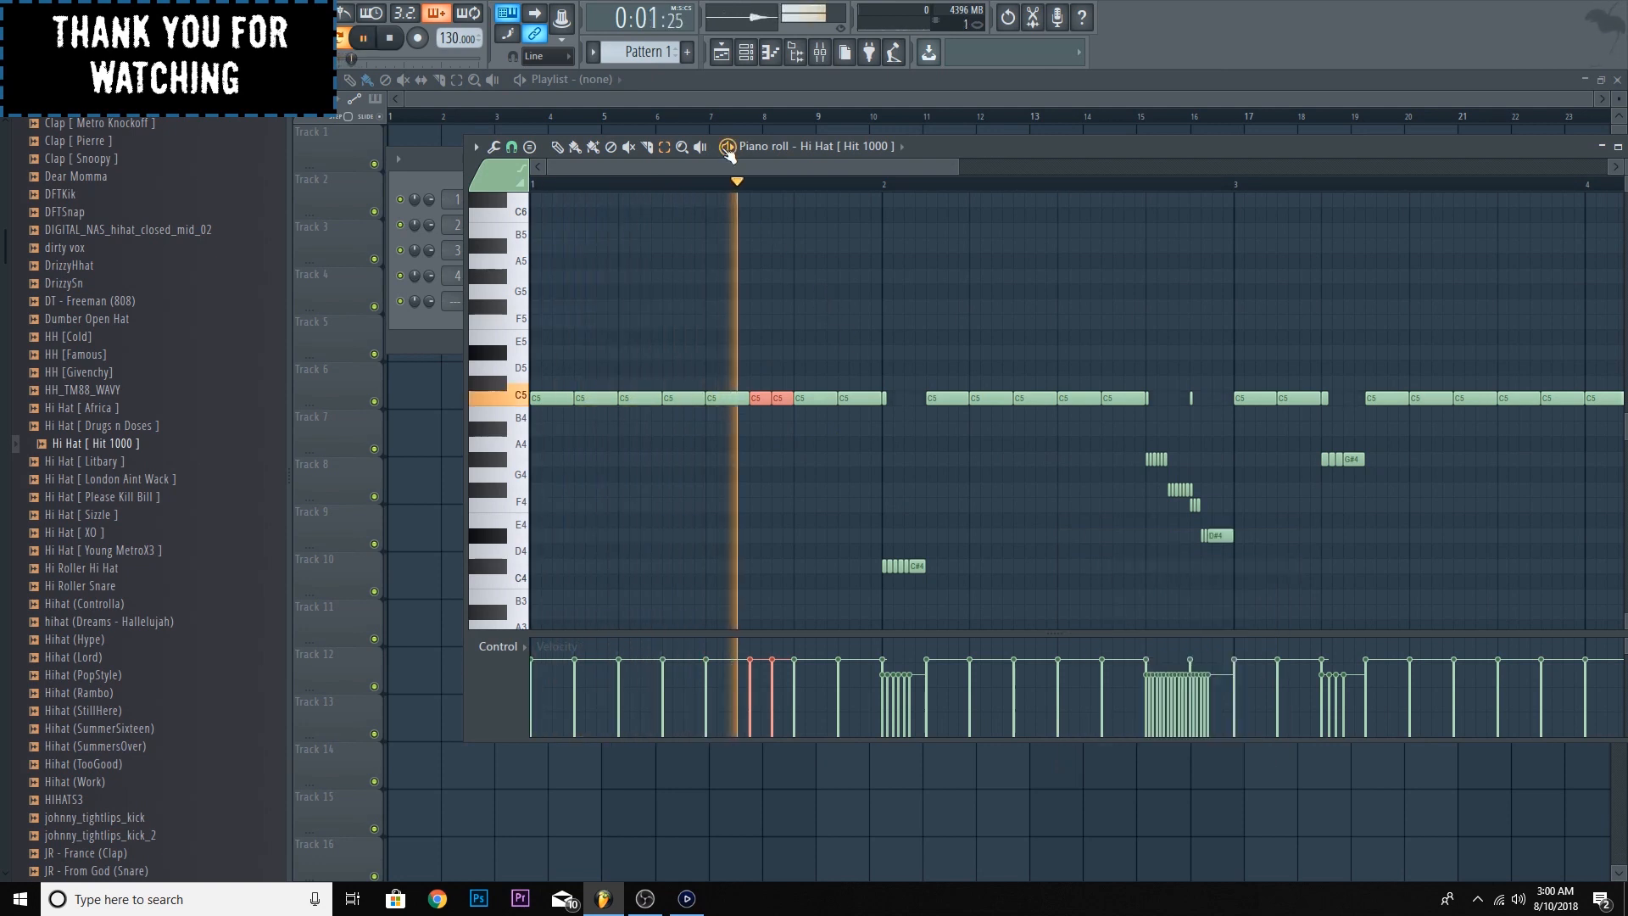
- Chop the two selected C5 notes in bar 1 again with the default chopper pattern and play the result
key(space)
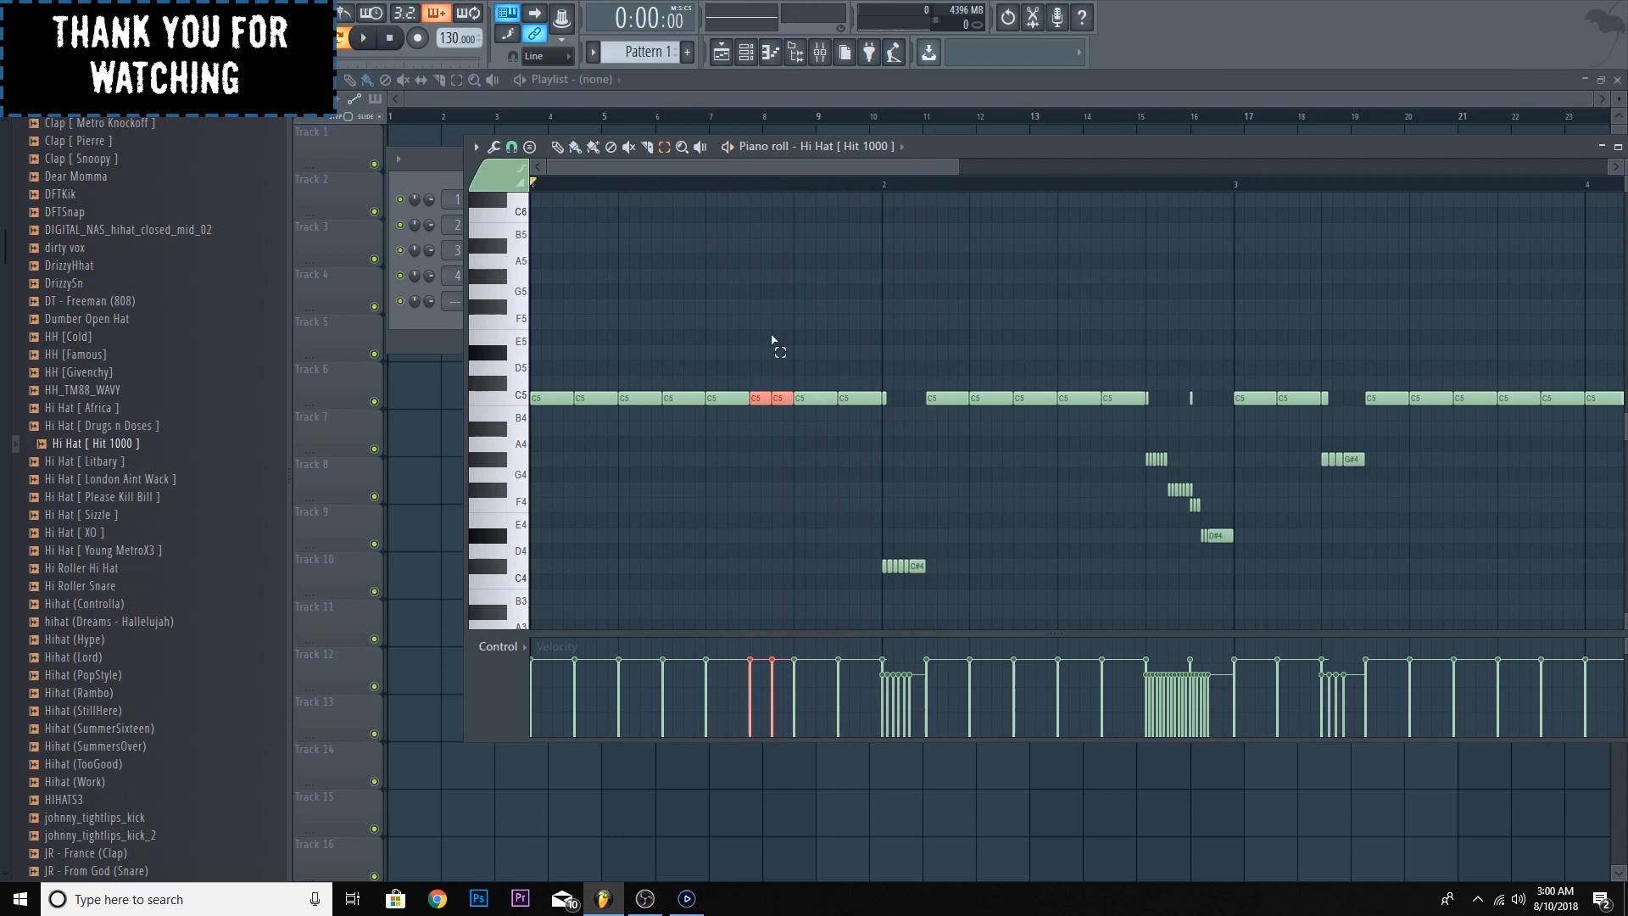
key(alt+u)
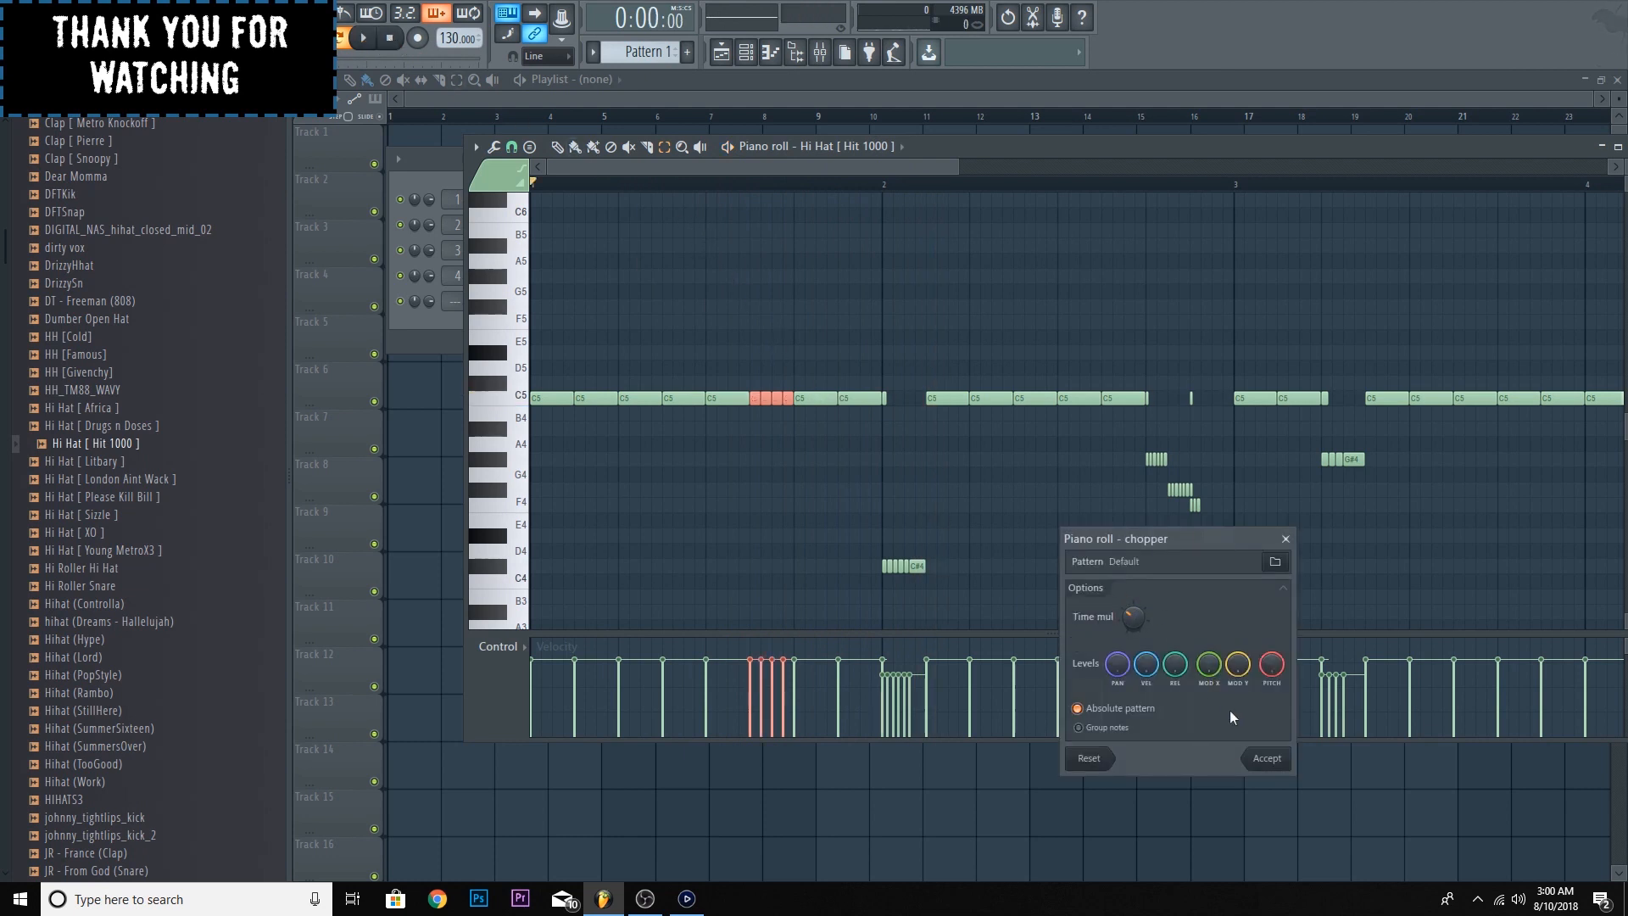
click(1268, 757)
key(space)
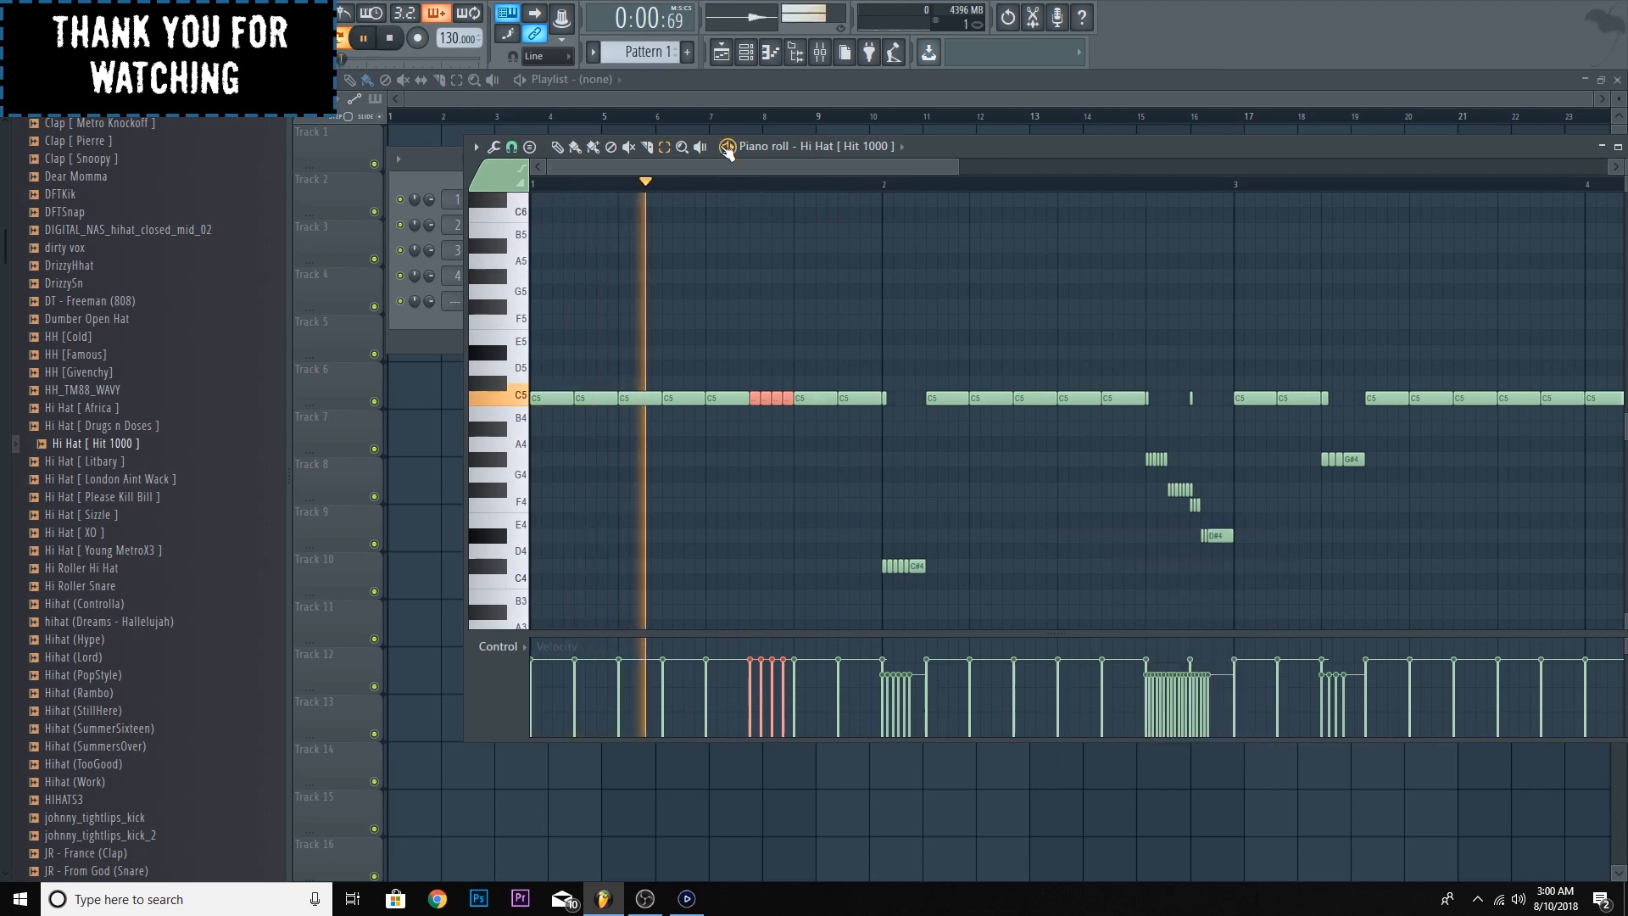
key(space)
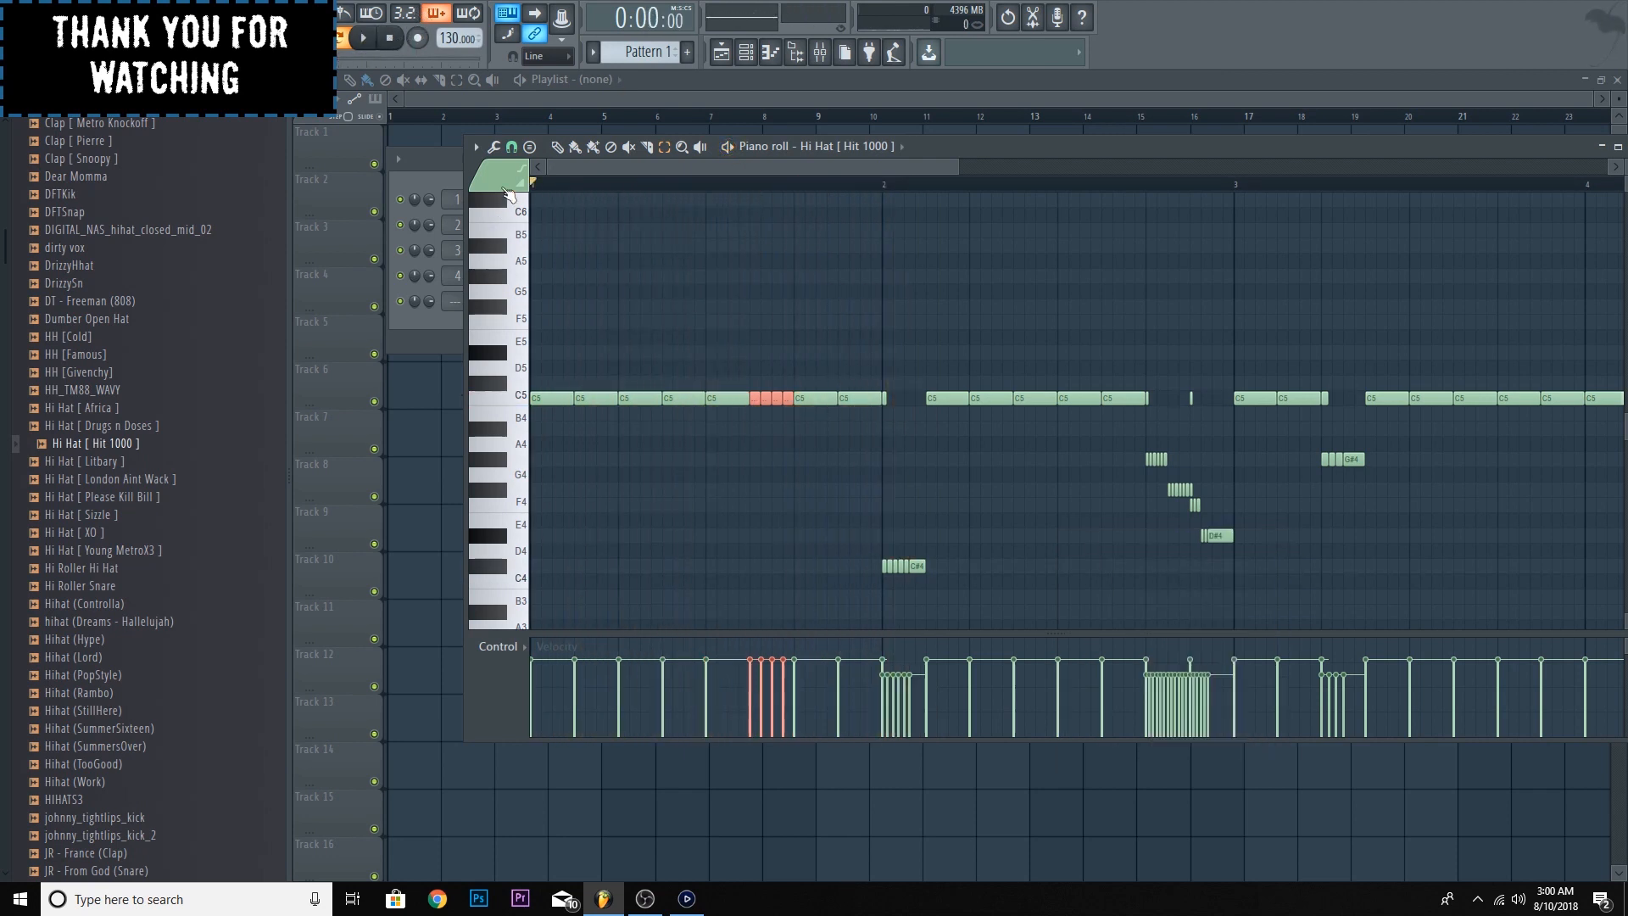
- Set the piano roll snap to 1/6 step and paint a descending roll on G#4, F#4, F4 and D#4 from beat 2 of bar 1
click(475, 148)
mouse_move(521, 262)
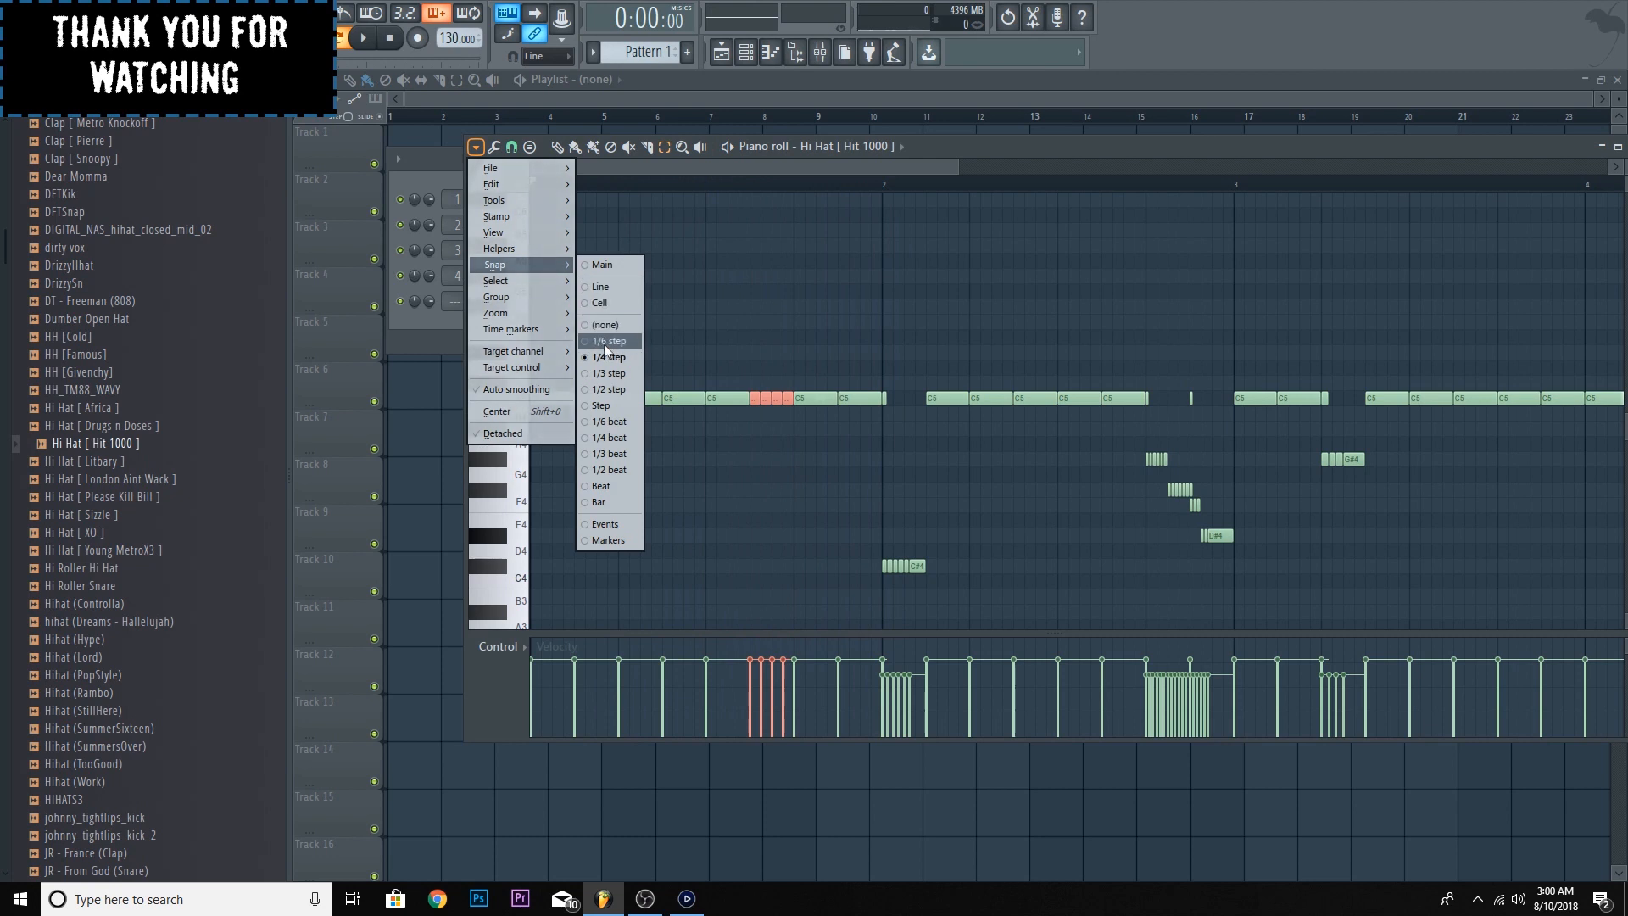
click(611, 352)
click(627, 462)
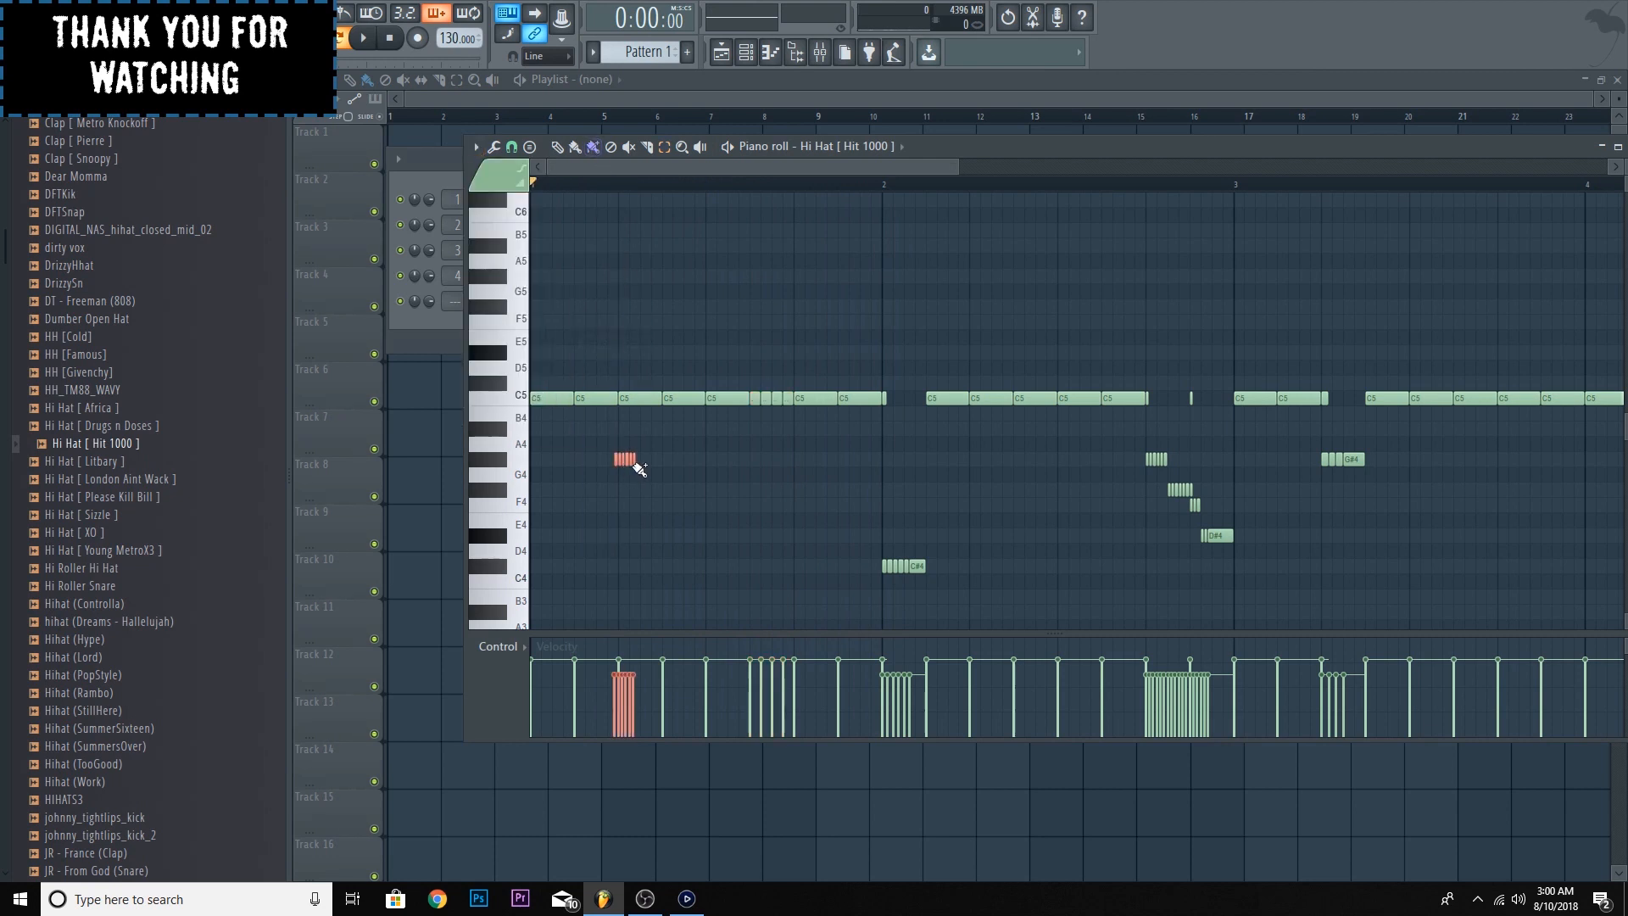
right_click(618, 463)
click(636, 491)
click(647, 507)
click(660, 536)
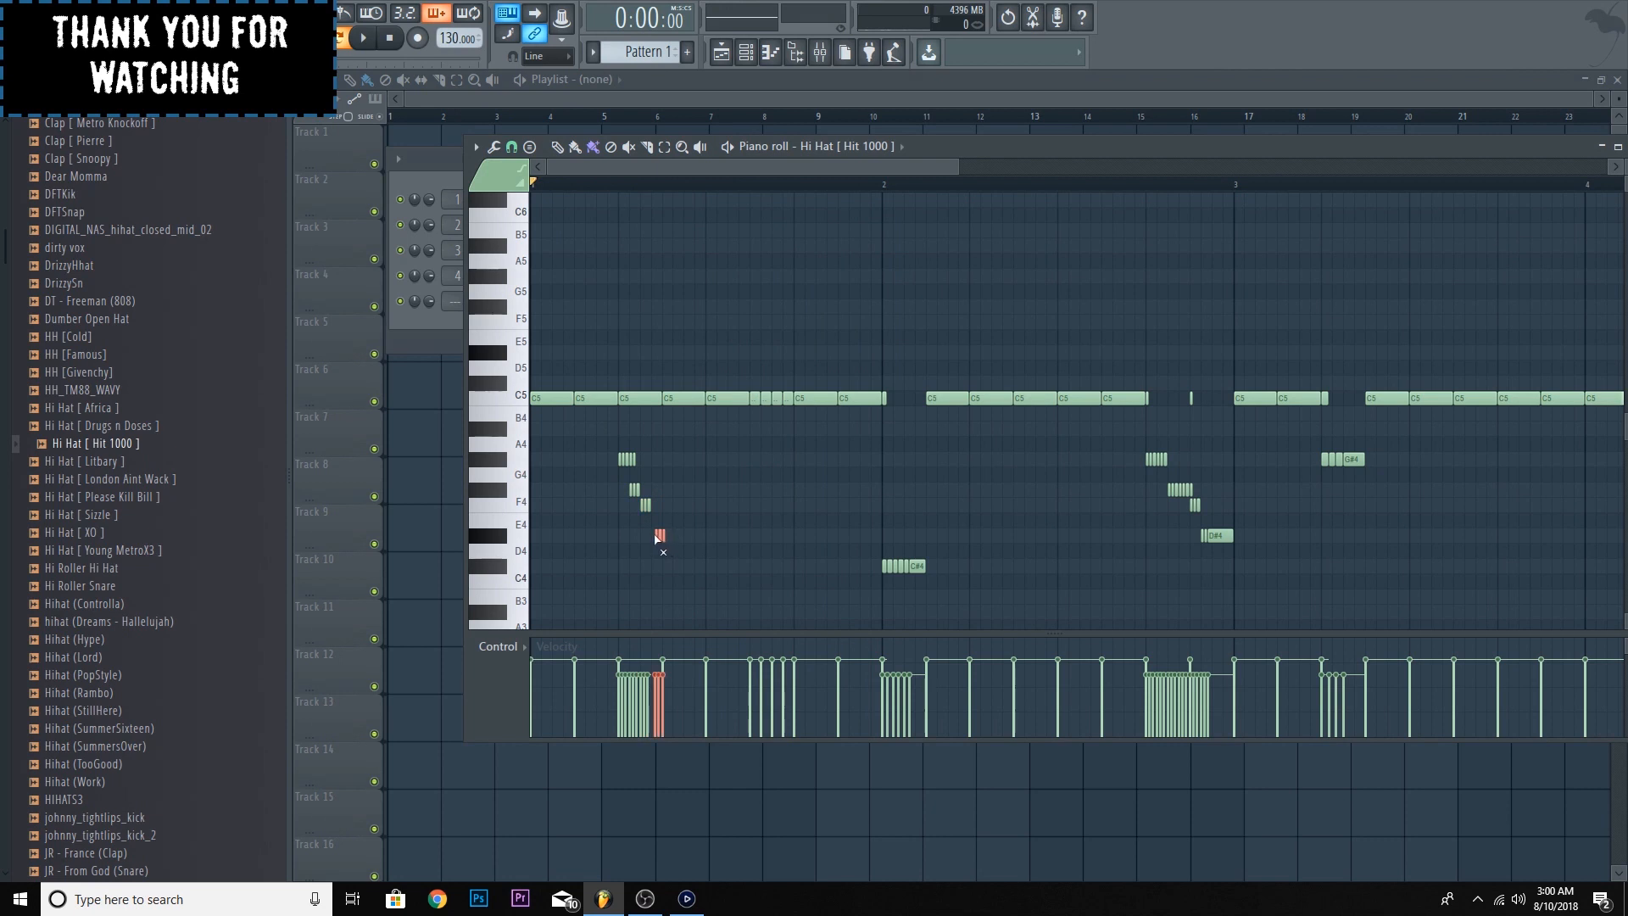
click(654, 534)
- Delete the overlapping and surplus F#4 and D#4 notes in the bar 1 roll, leaving two of each, and play the pattern
drag(955, 163, 756, 280)
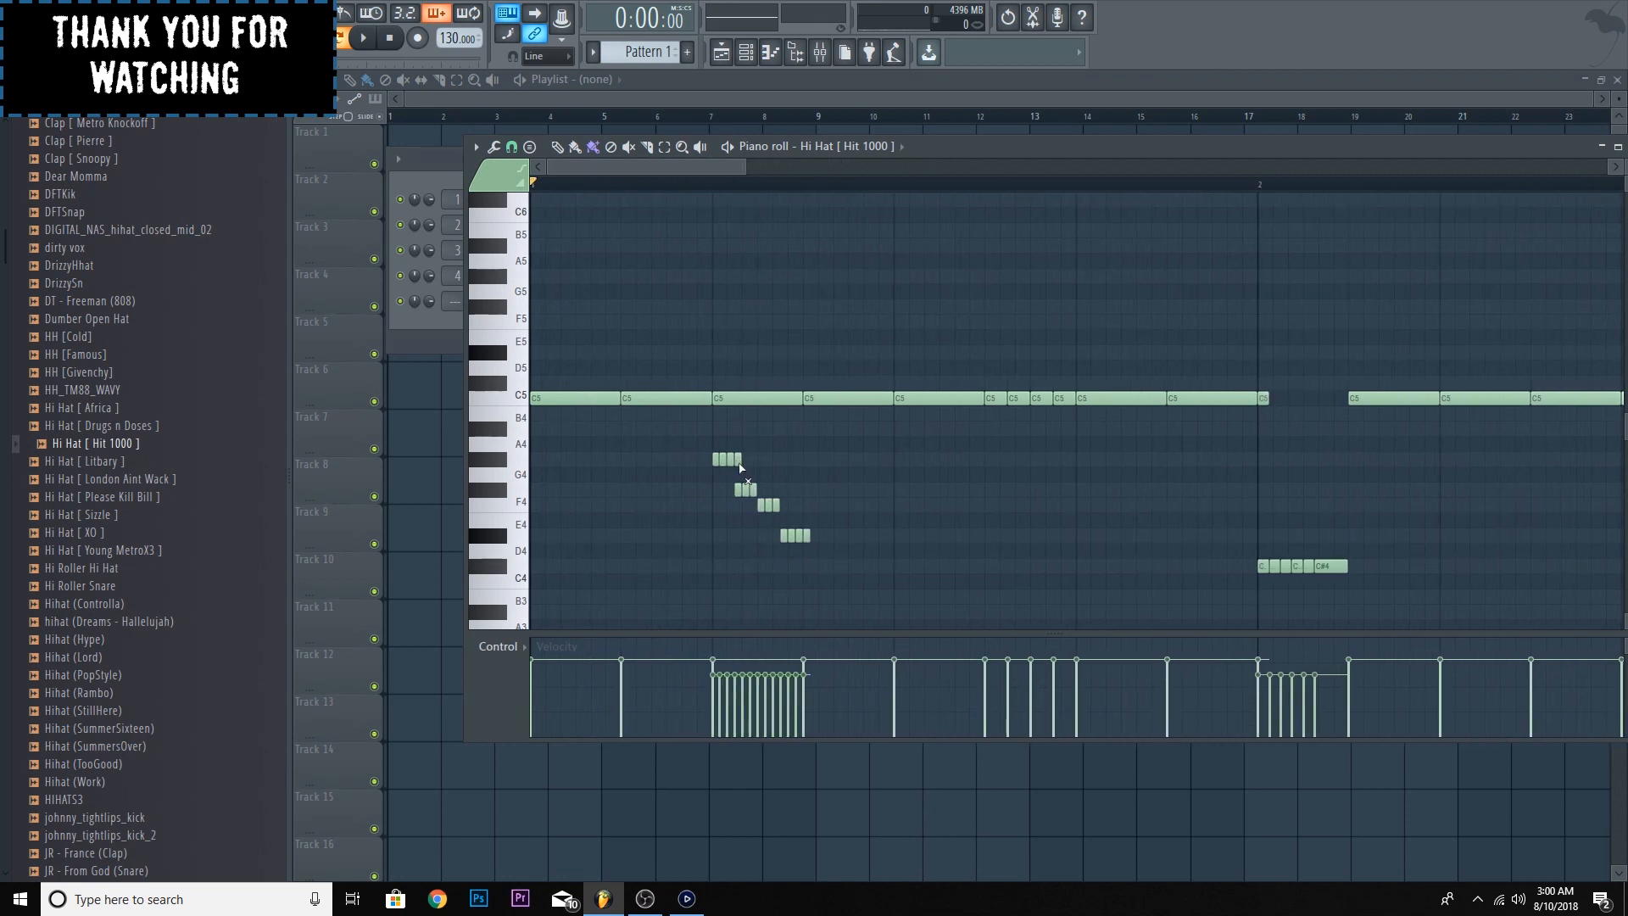
right_click(739, 491)
drag(780, 509, 782, 548)
right_click(806, 536)
right_click(798, 536)
right_click(791, 536)
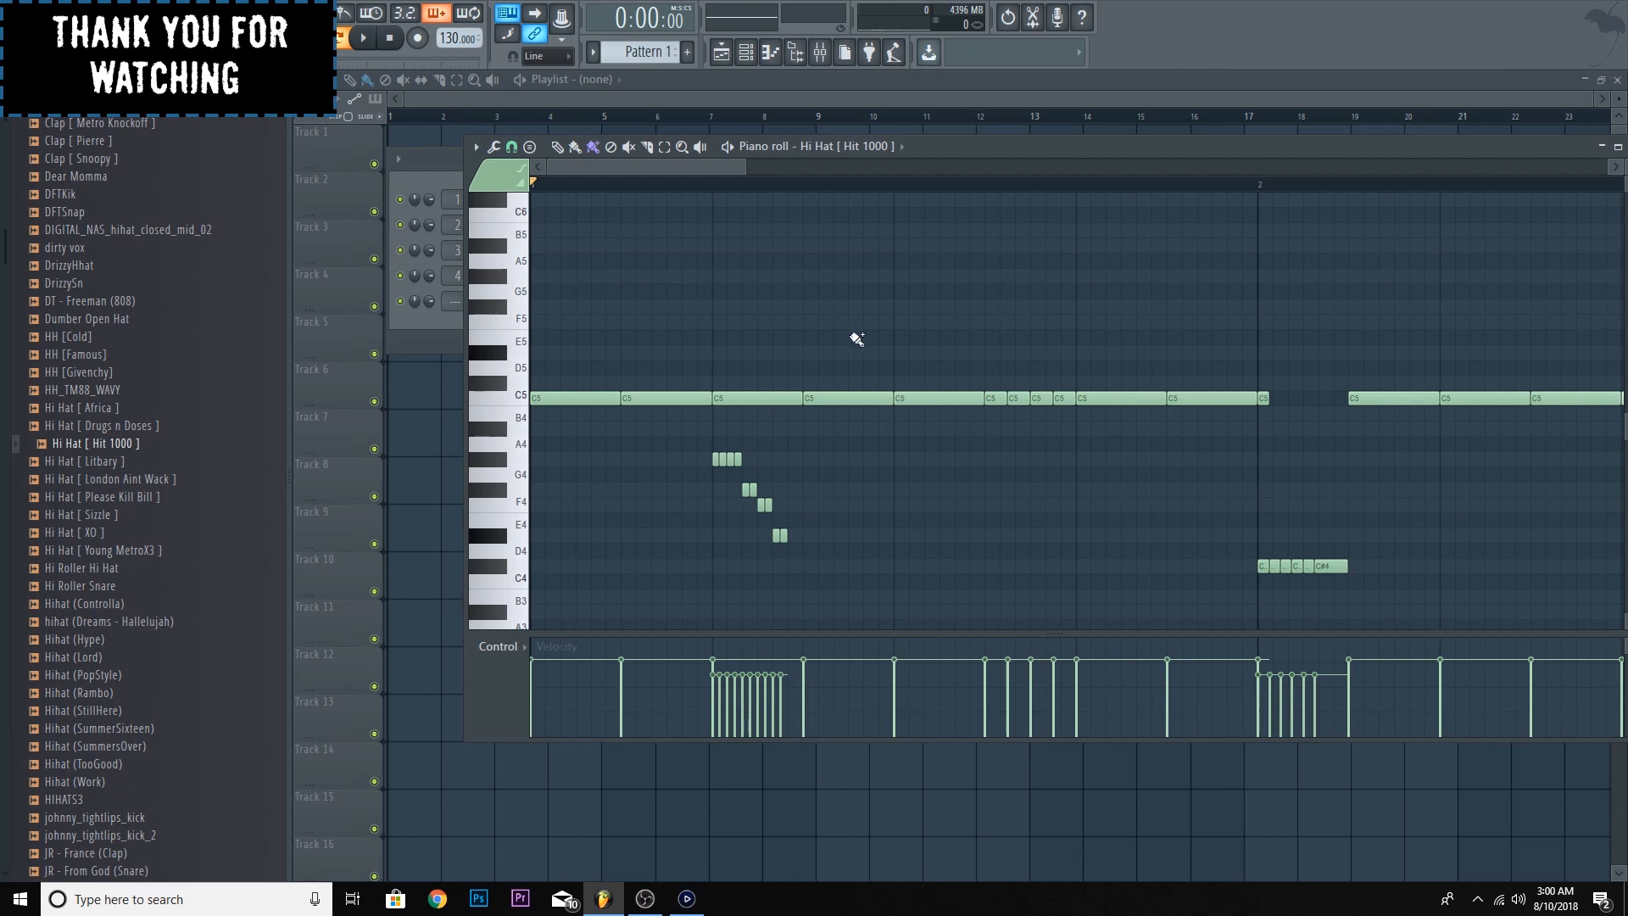
key(space)
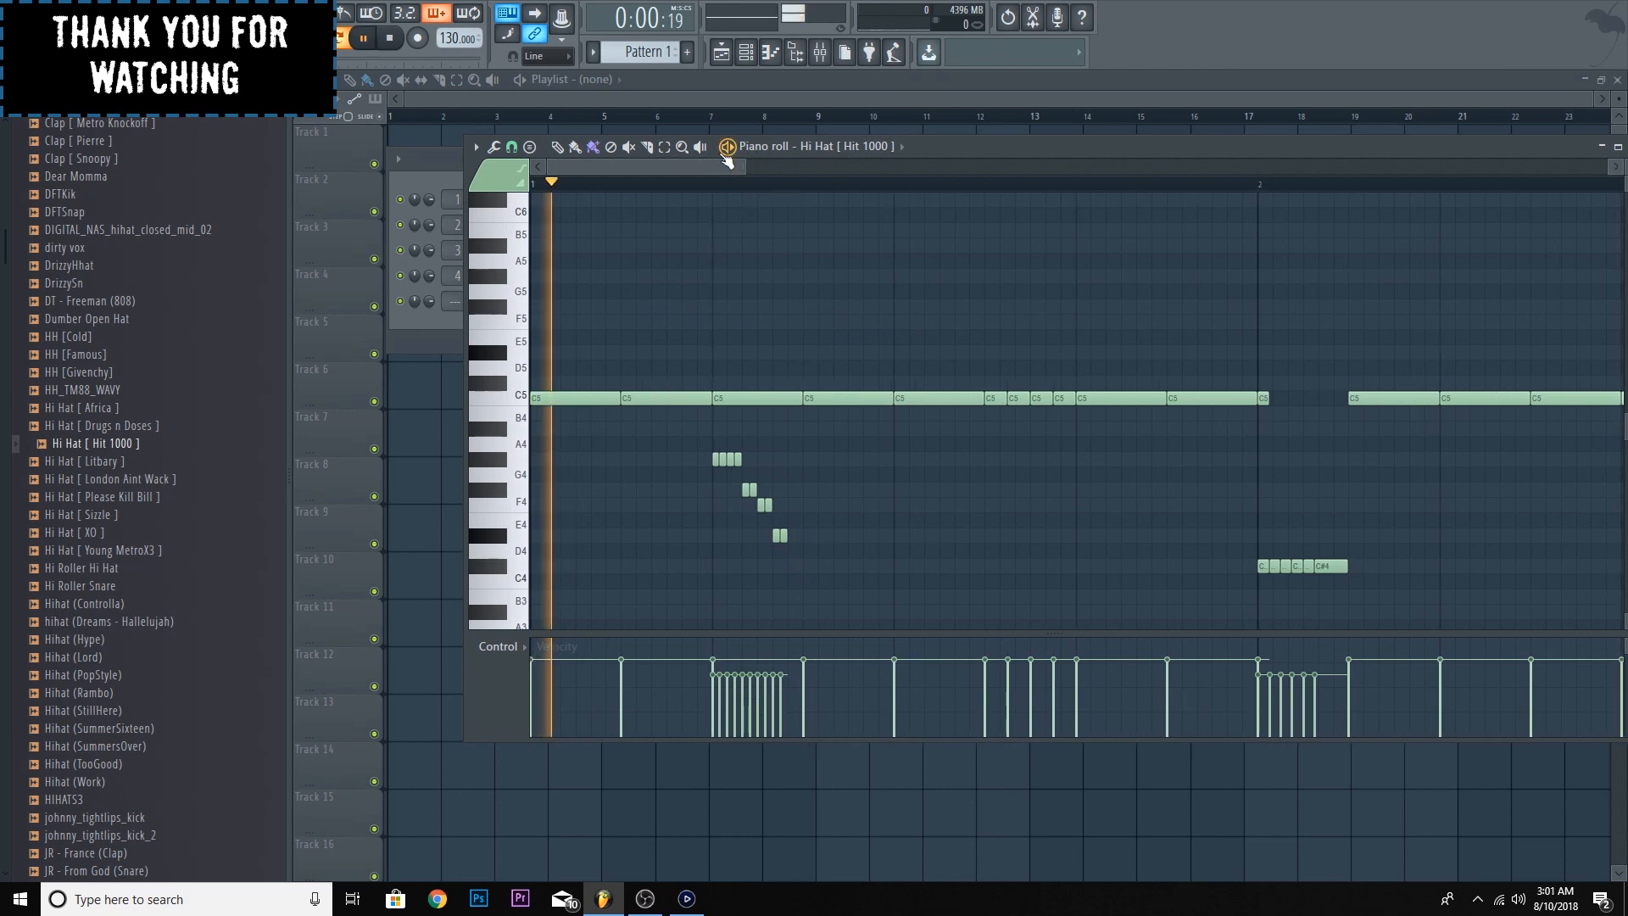
key(space)
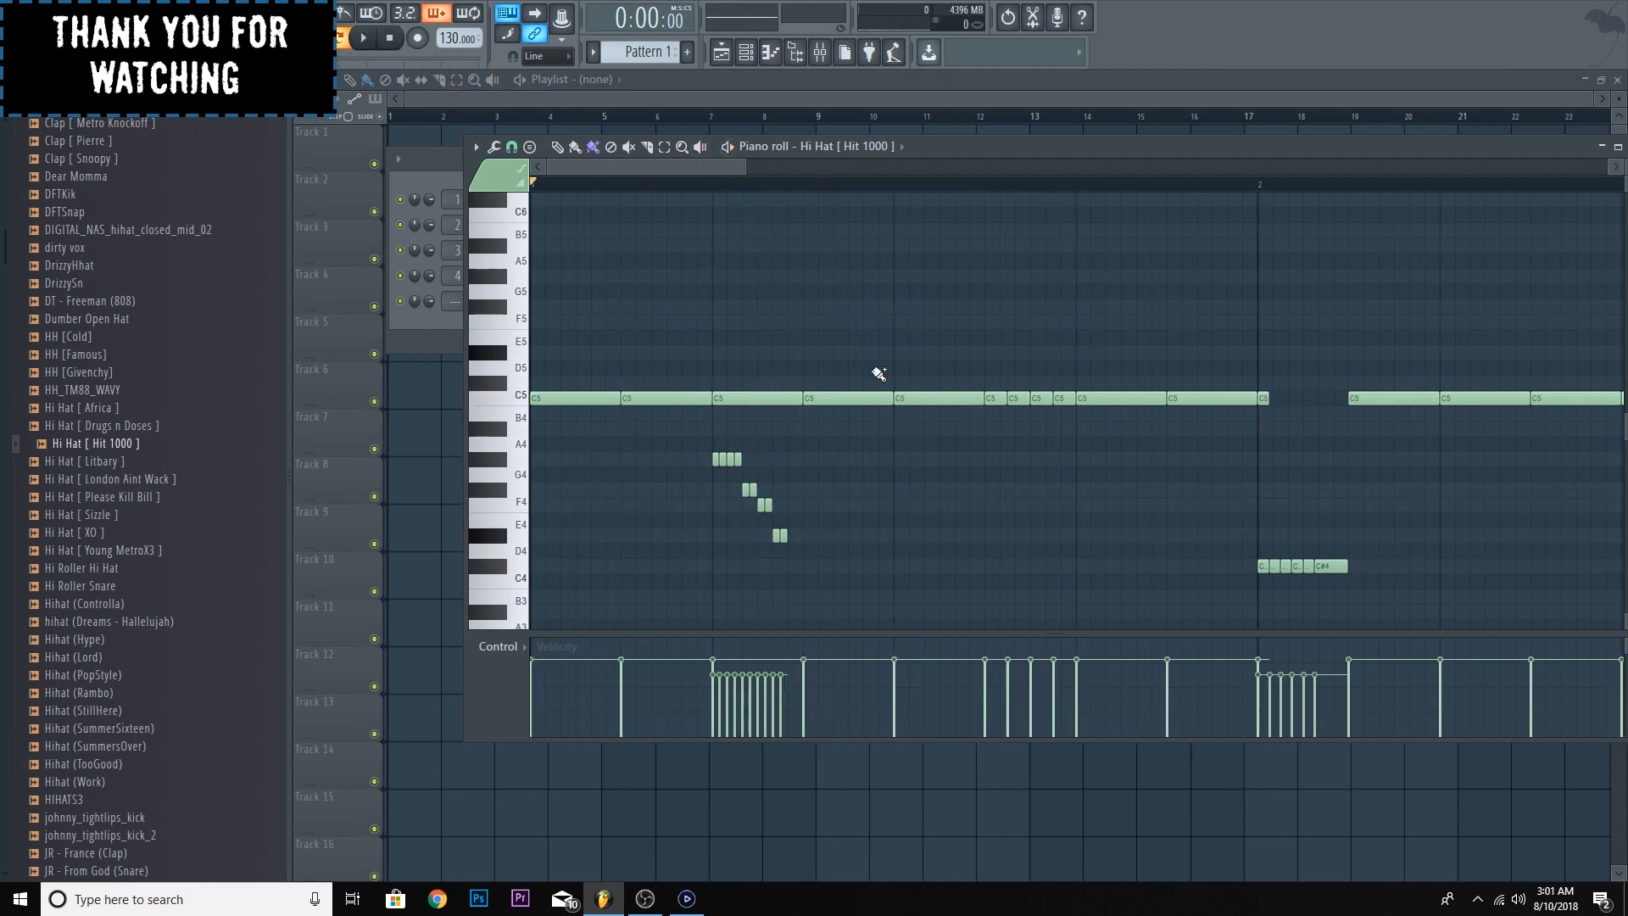
- Show the channel rack with the mixer and route the Hi Hat [ Hit 1000 ] channel to mixer track 1
drag(745, 167, 827, 167)
click(458, 340)
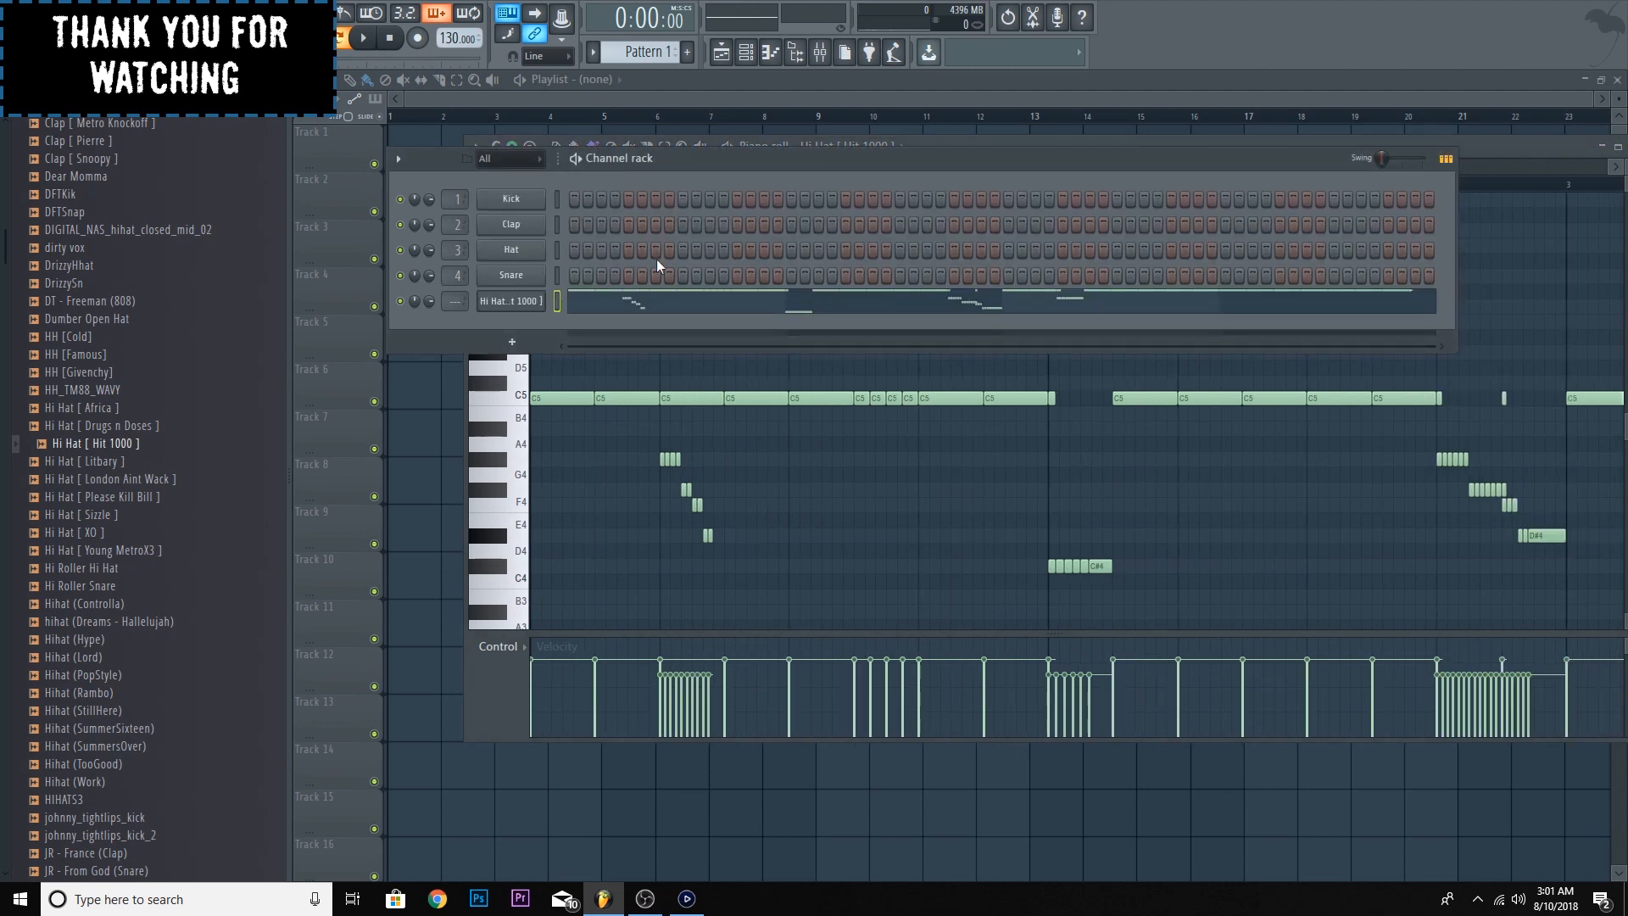
click(1466, 153)
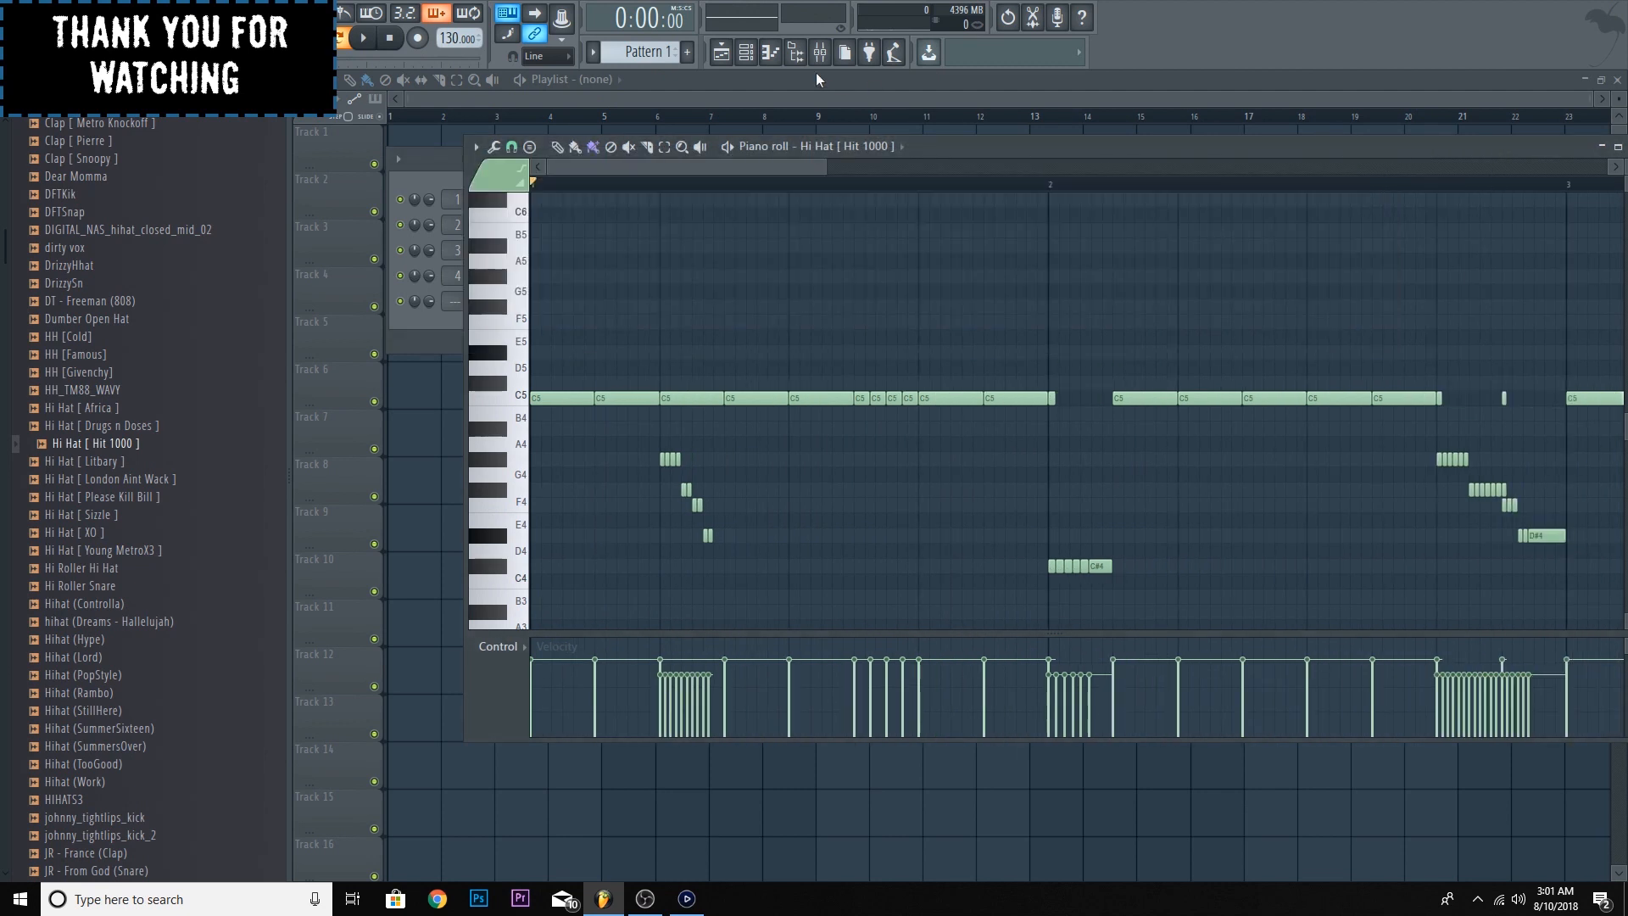
click(424, 329)
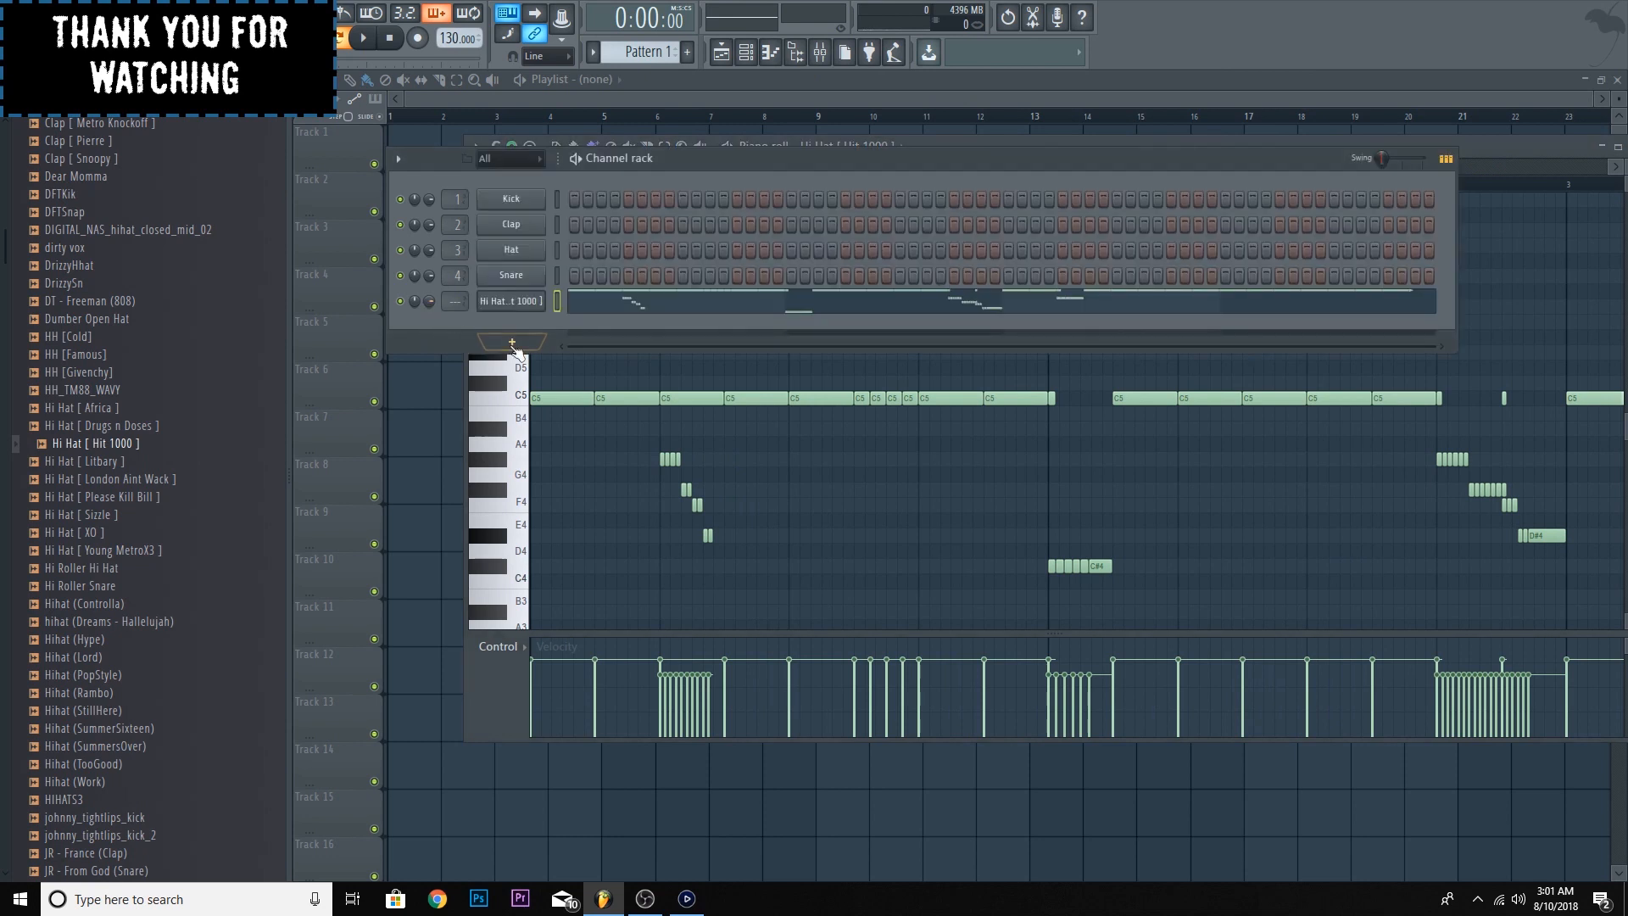
click(820, 52)
click(746, 52)
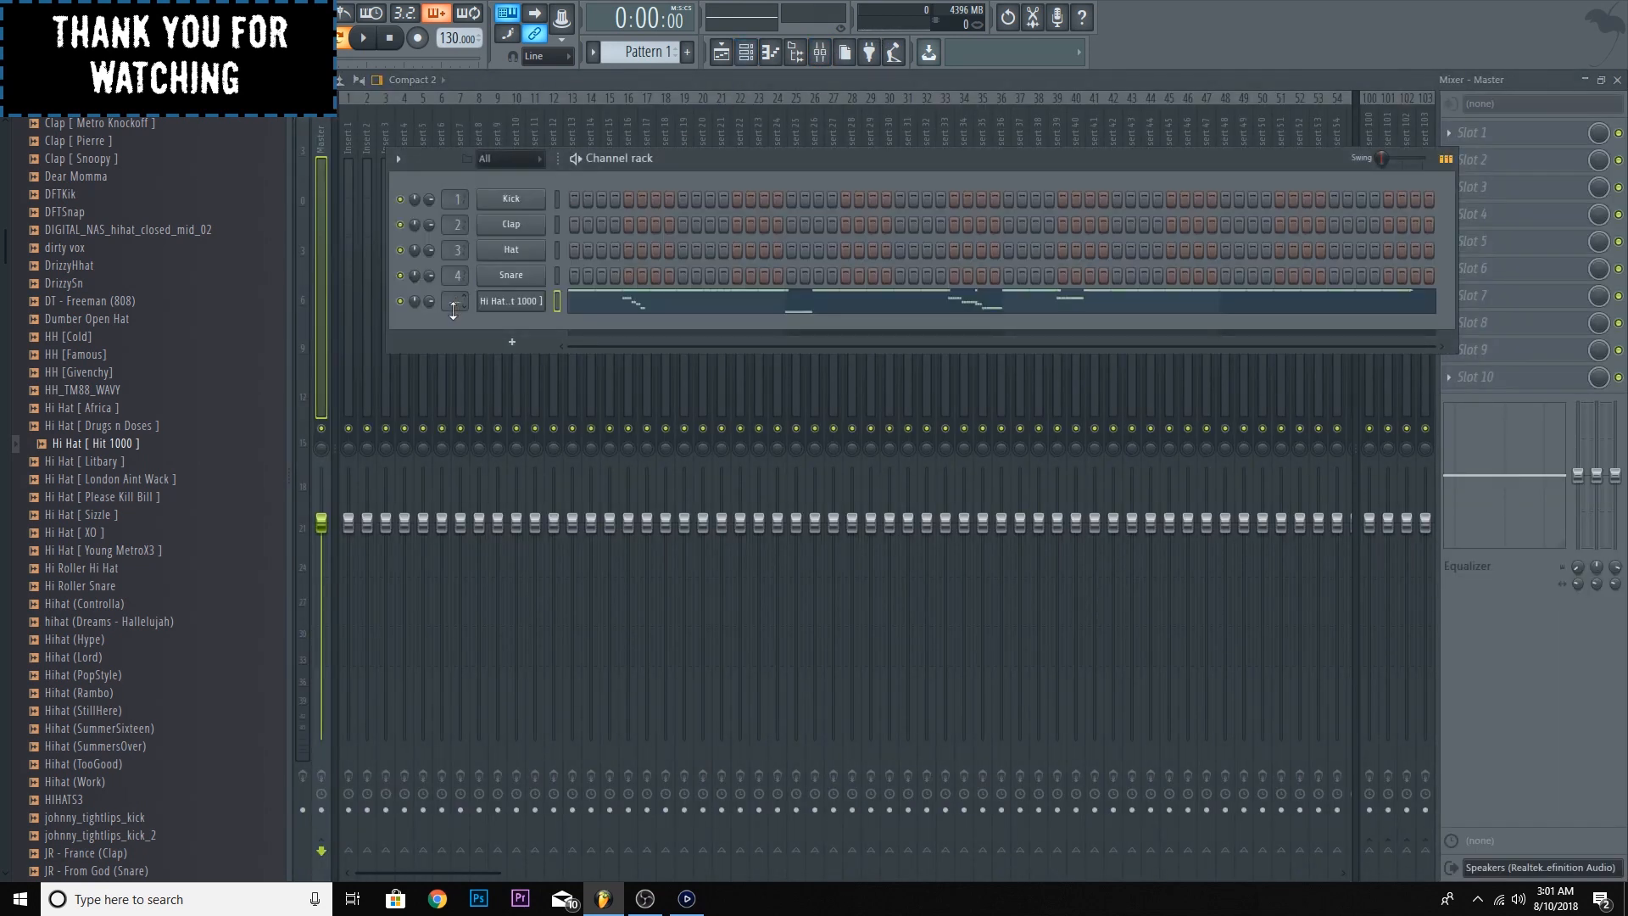
drag(455, 304, 454, 296)
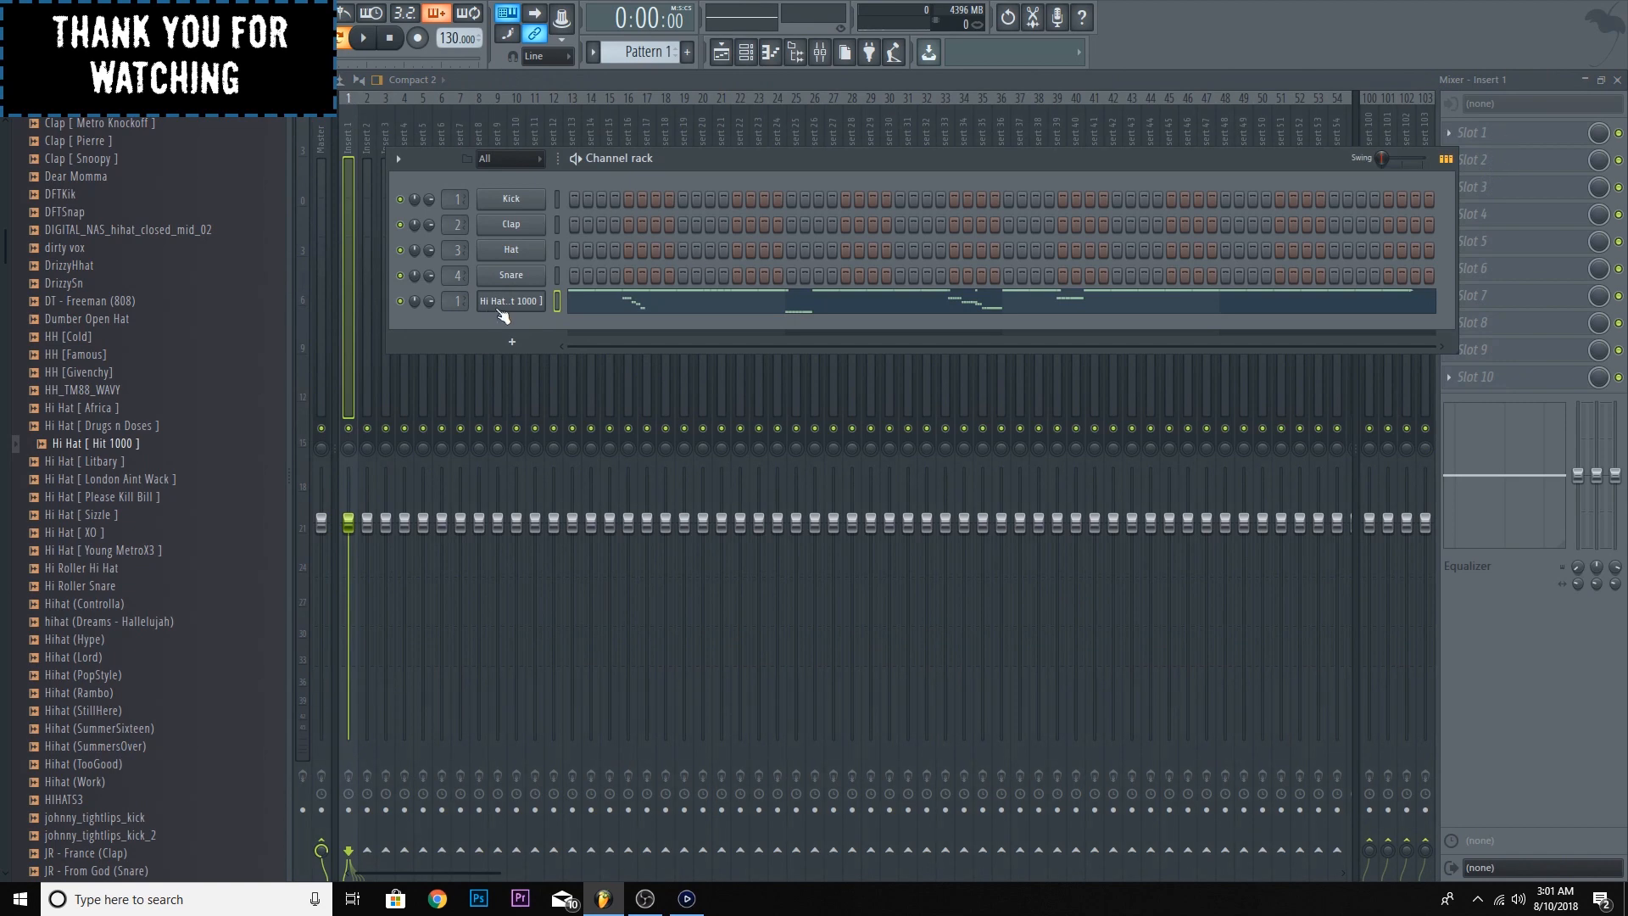
- Load Effectrix in the first effect slot of mixer insert 1, replacing the mistakenly added EffectRack
click(1477, 162)
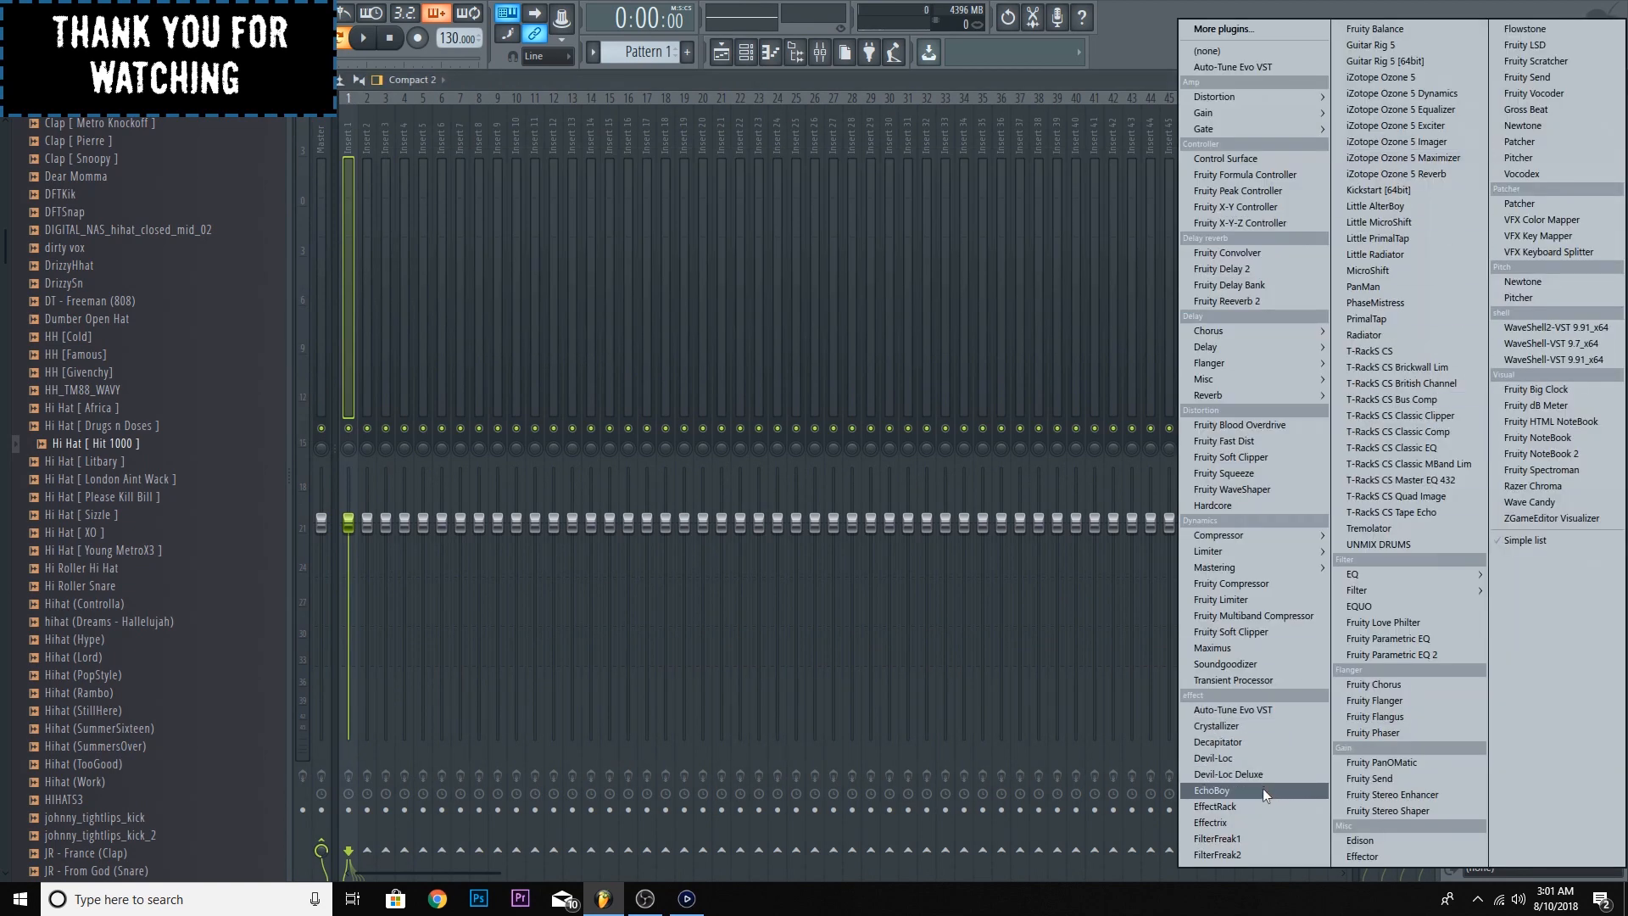
click(1261, 810)
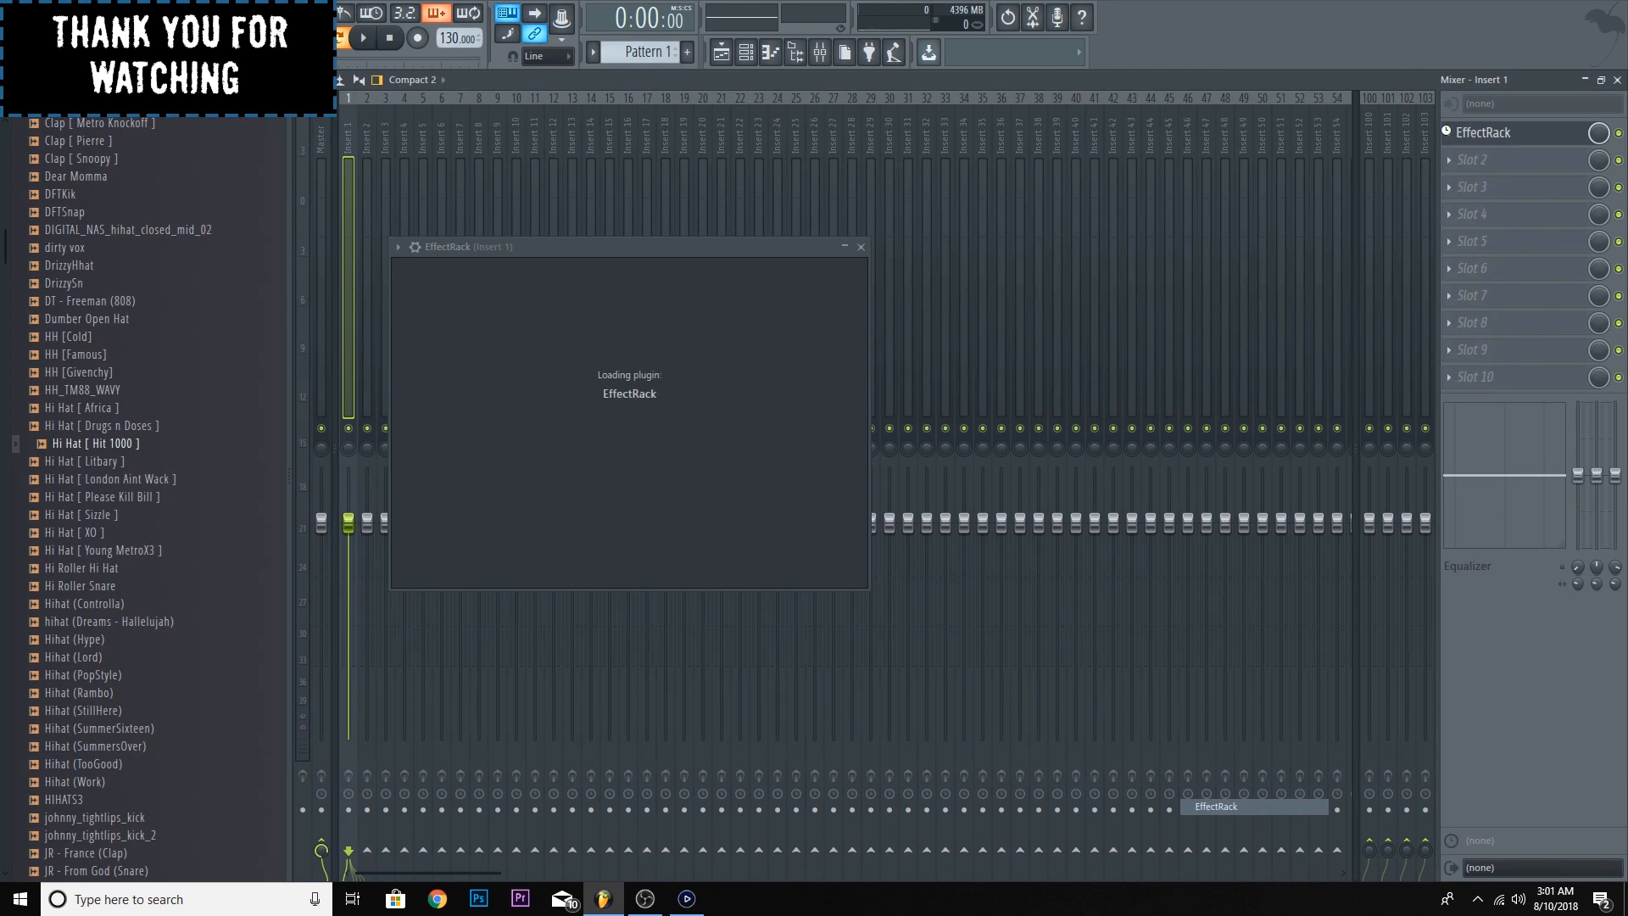
click(1455, 136)
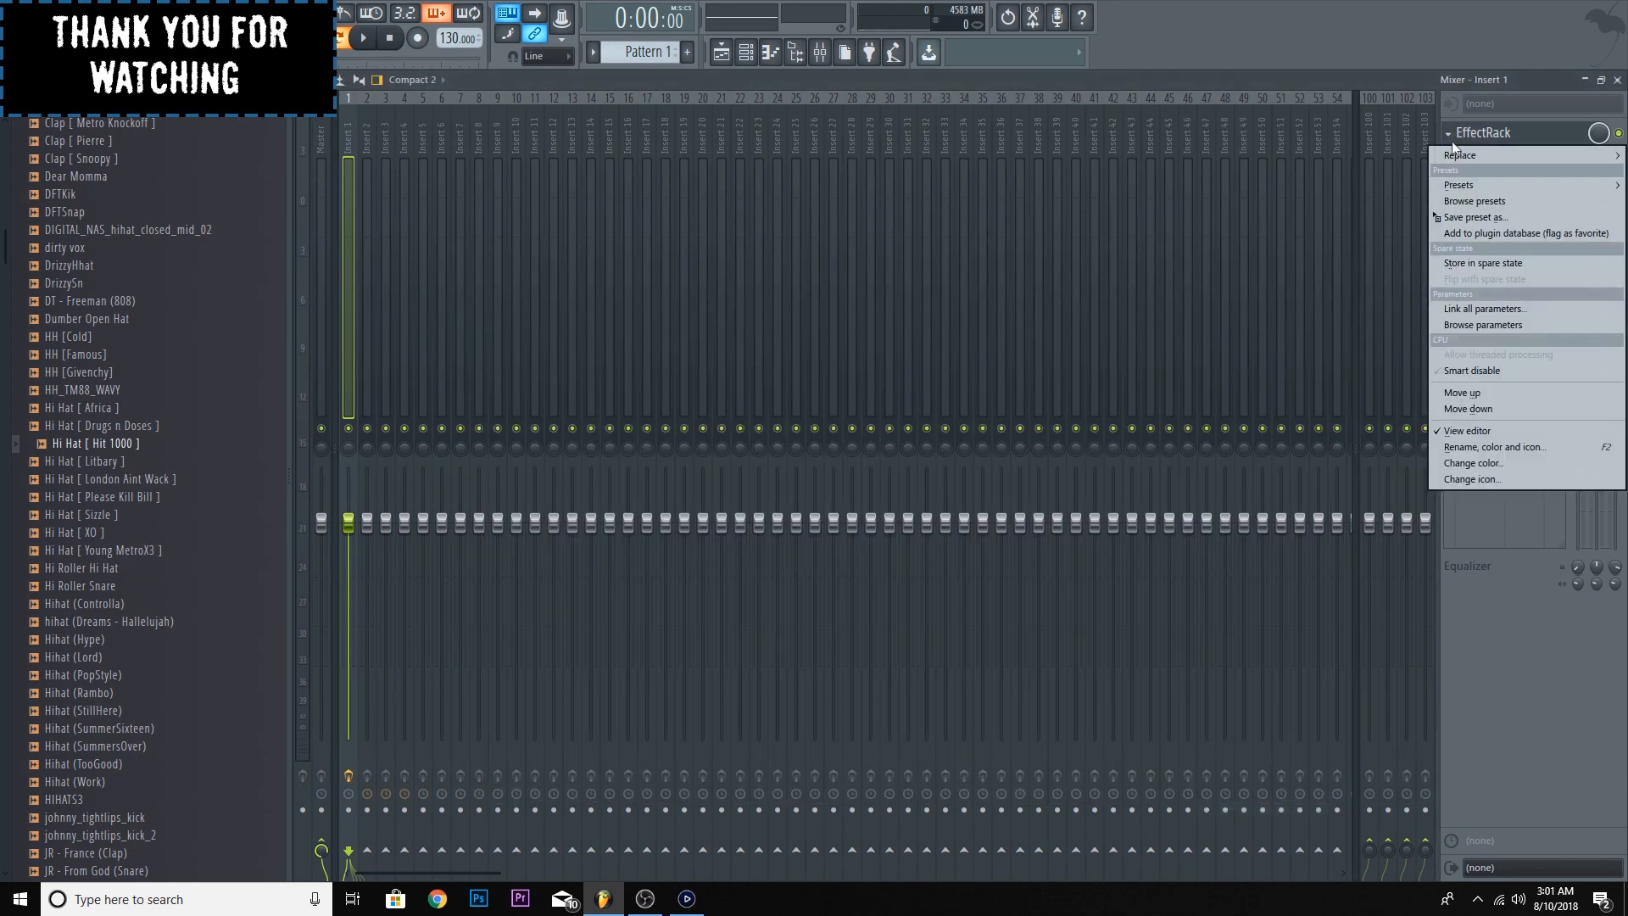
mouse_move(1455, 146)
click(1253, 822)
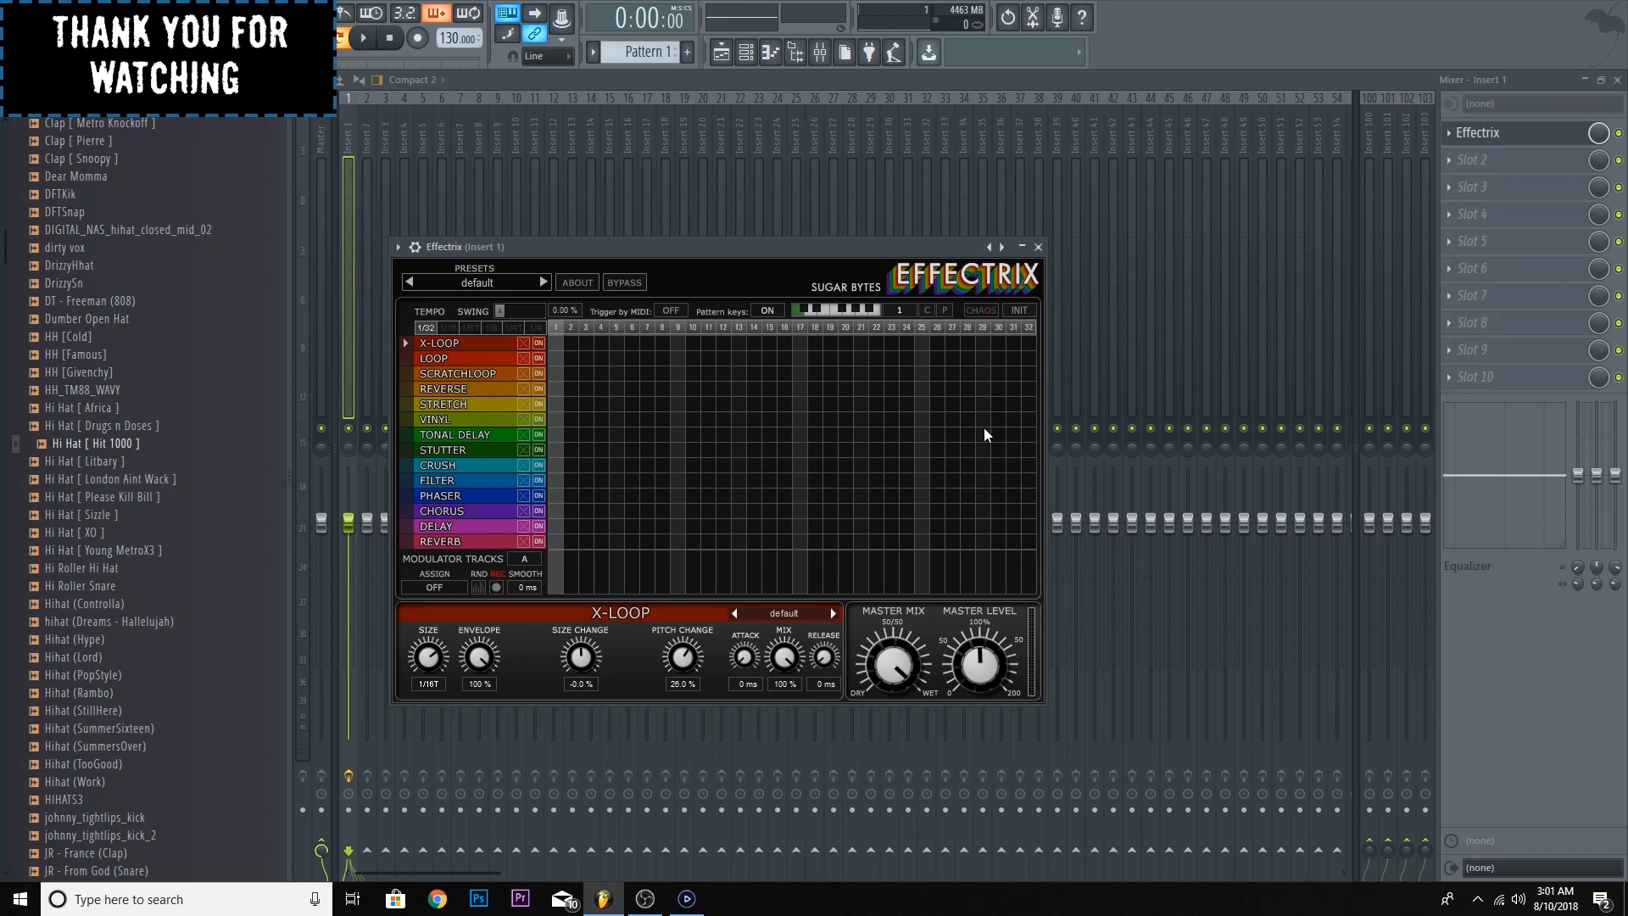
- Paint Vinyl, Phaser and Crush blocks over steps 29 to 32 in Effectrix and set the Crush mix to 30.5%
drag(984, 419, 1060, 428)
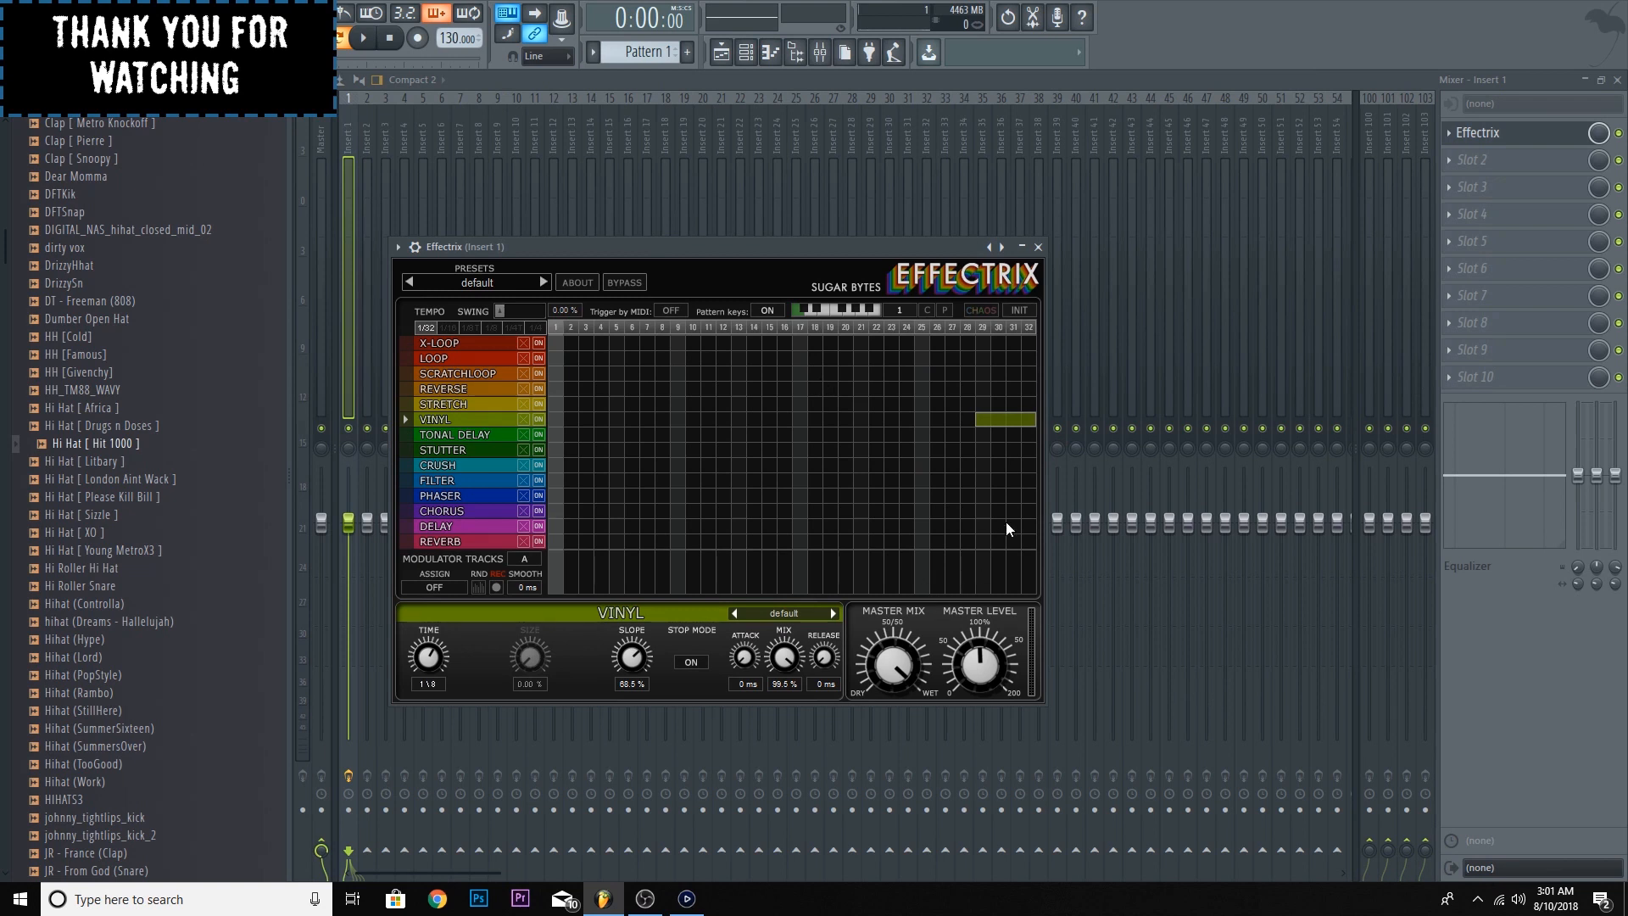
drag(984, 497, 1030, 499)
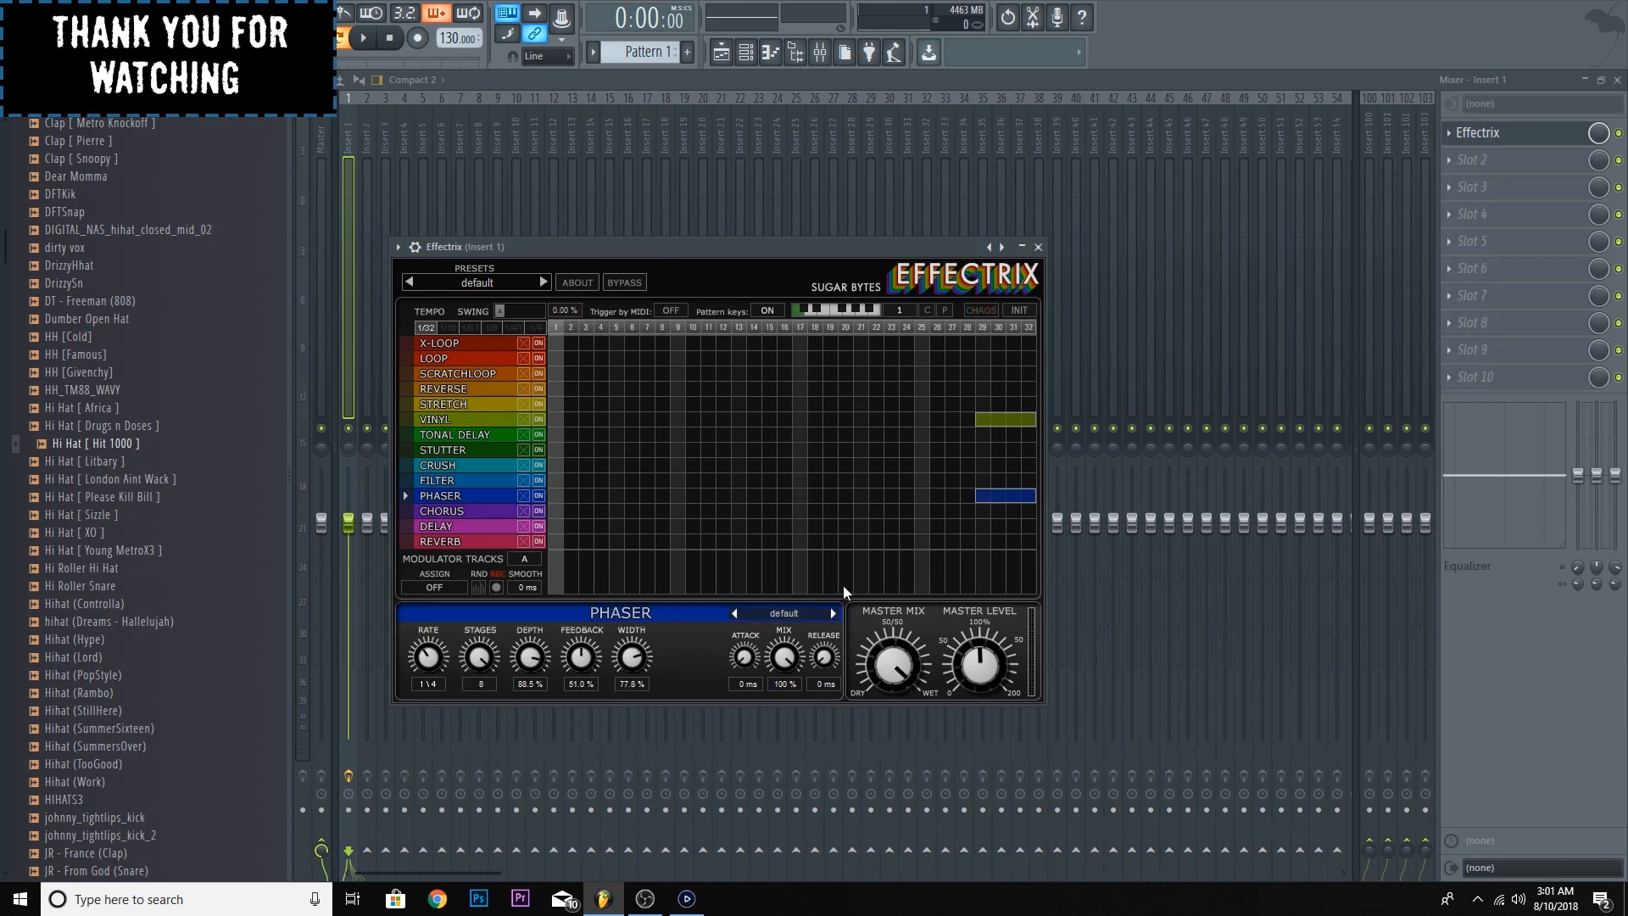
click(982, 480)
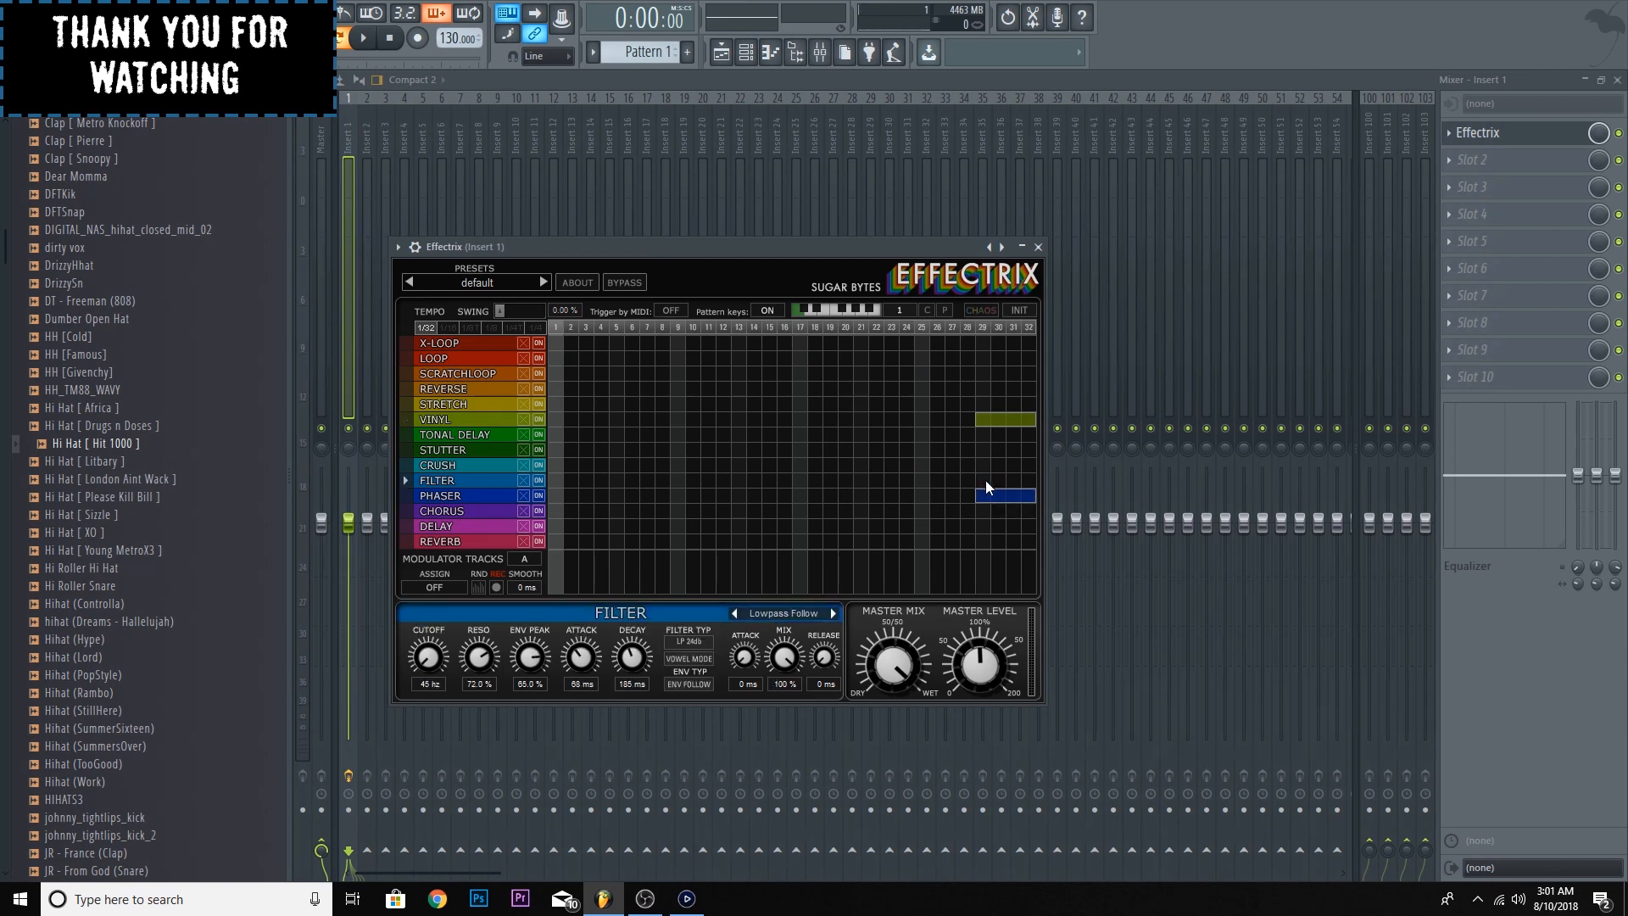
drag(984, 466, 1015, 466)
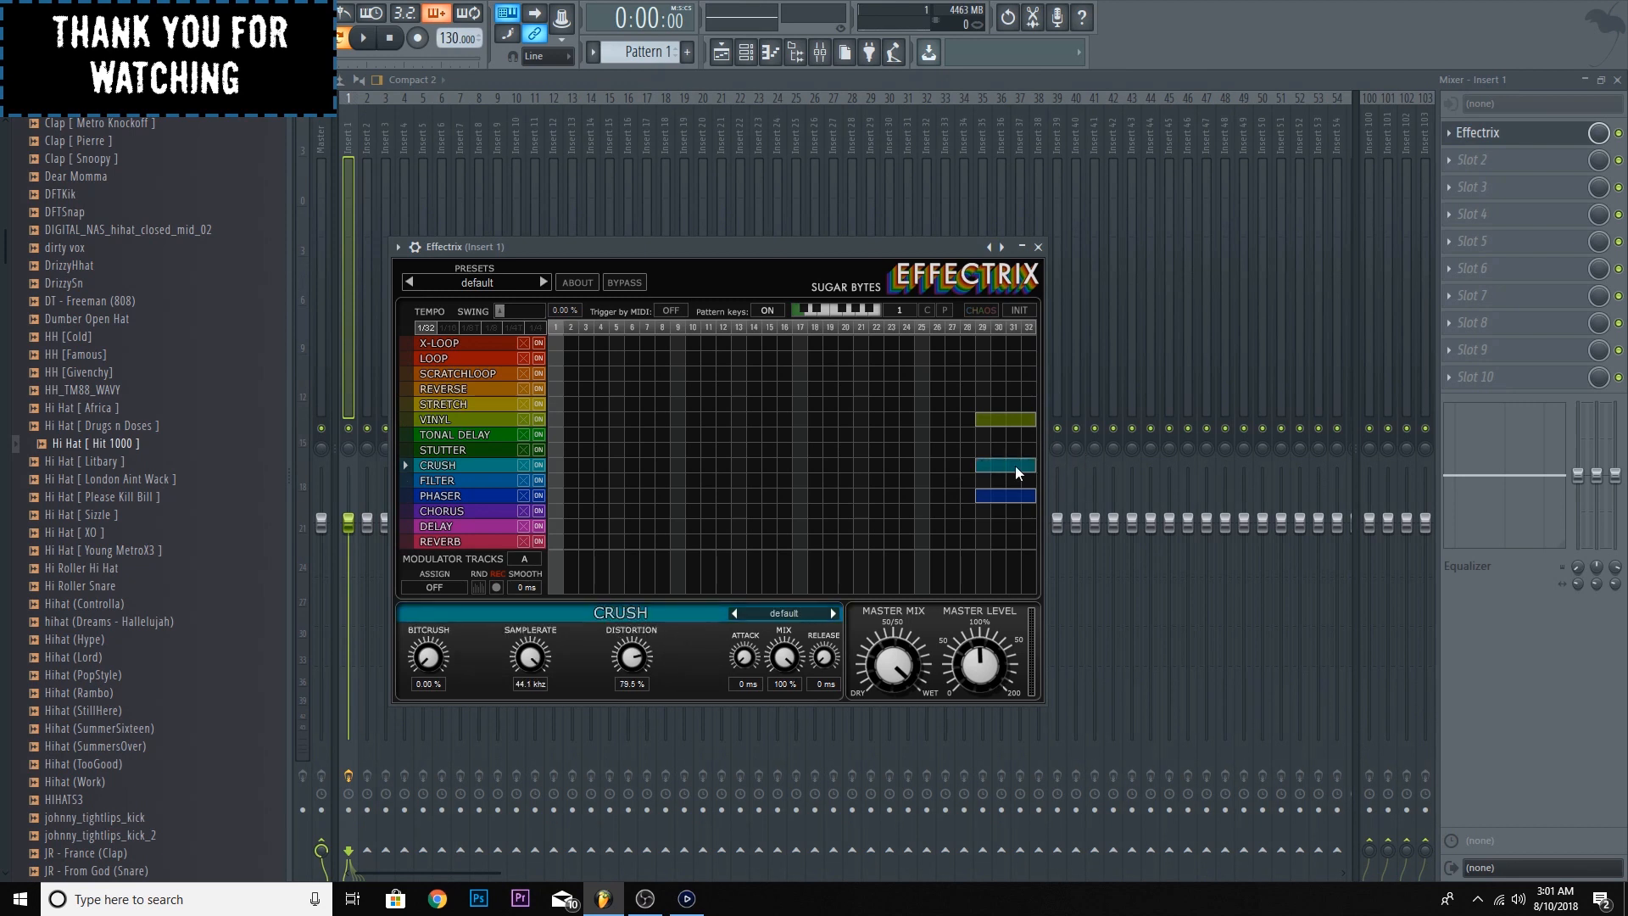
drag(783, 658, 781, 771)
- Reopen the piano roll of the Hi Hat [ Hit 1000 ] channel and examine the whole four-bar pattern
click(722, 53)
click(747, 53)
right_click(553, 302)
click(553, 296)
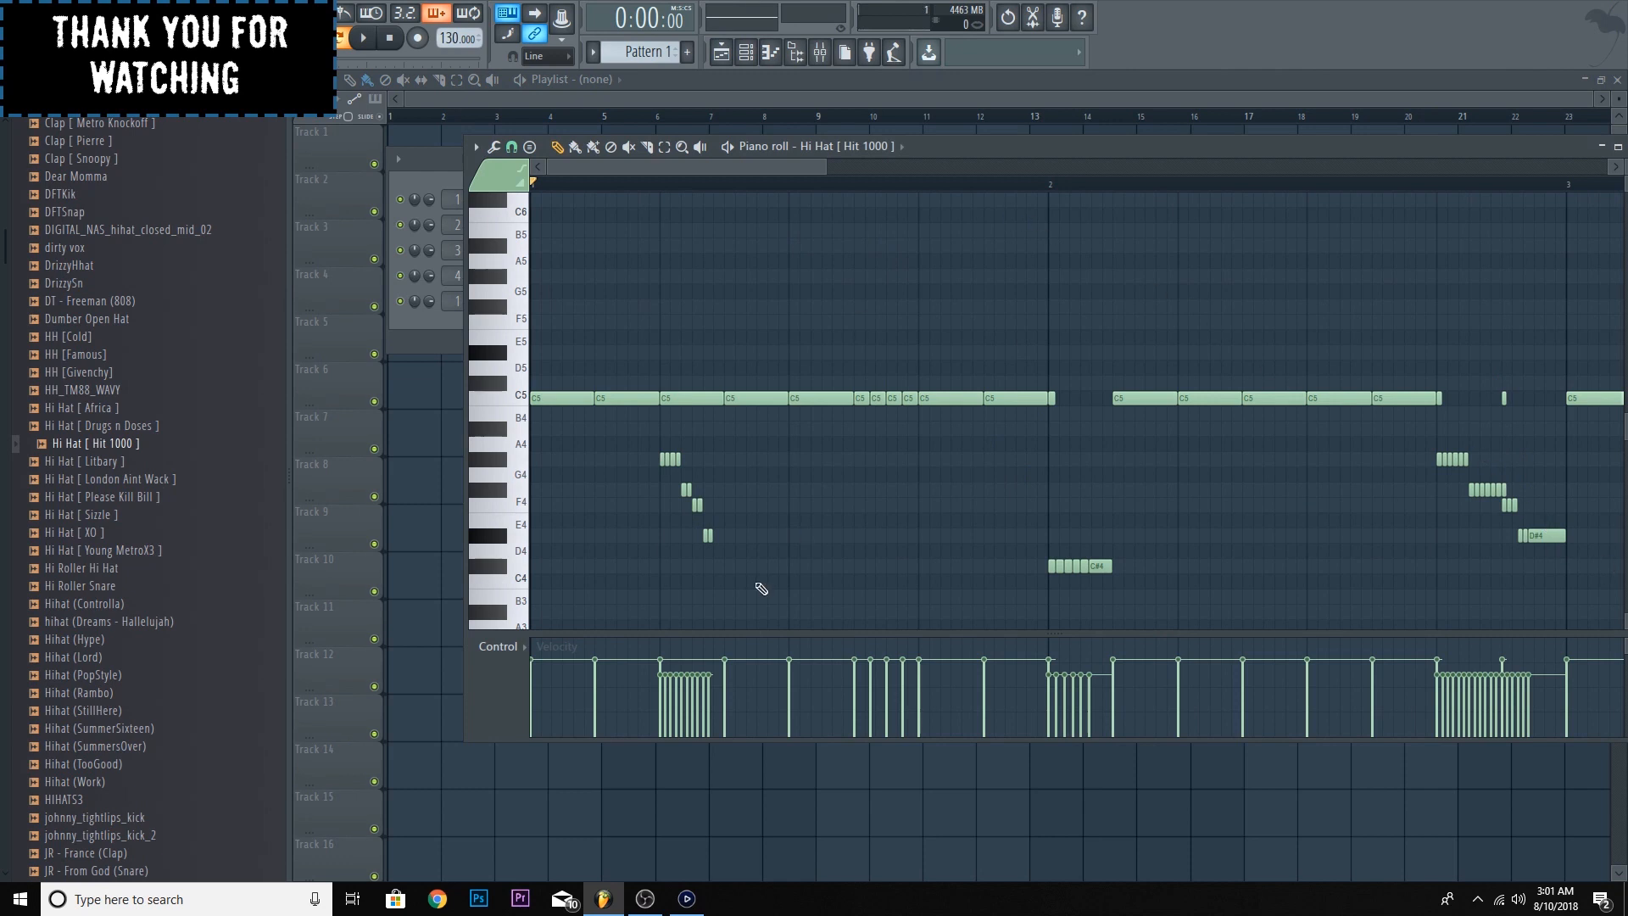
drag(822, 167, 1091, 242)
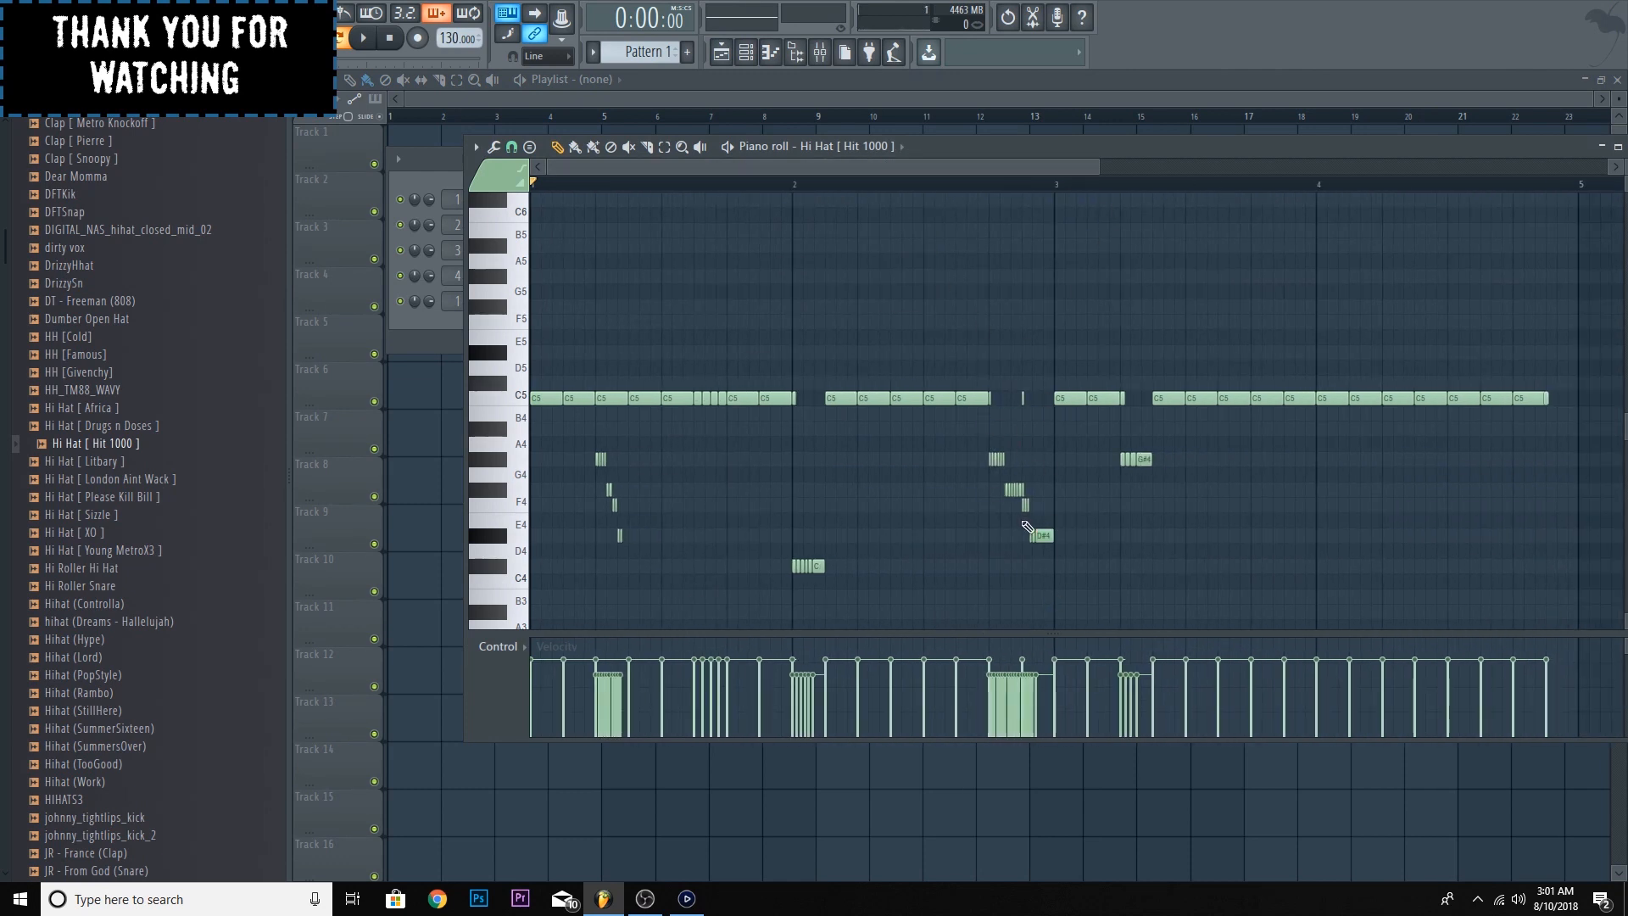
- Bring up the mixer and channel rack and play the hi-hat pattern through the Effectrix effects
click(816, 53)
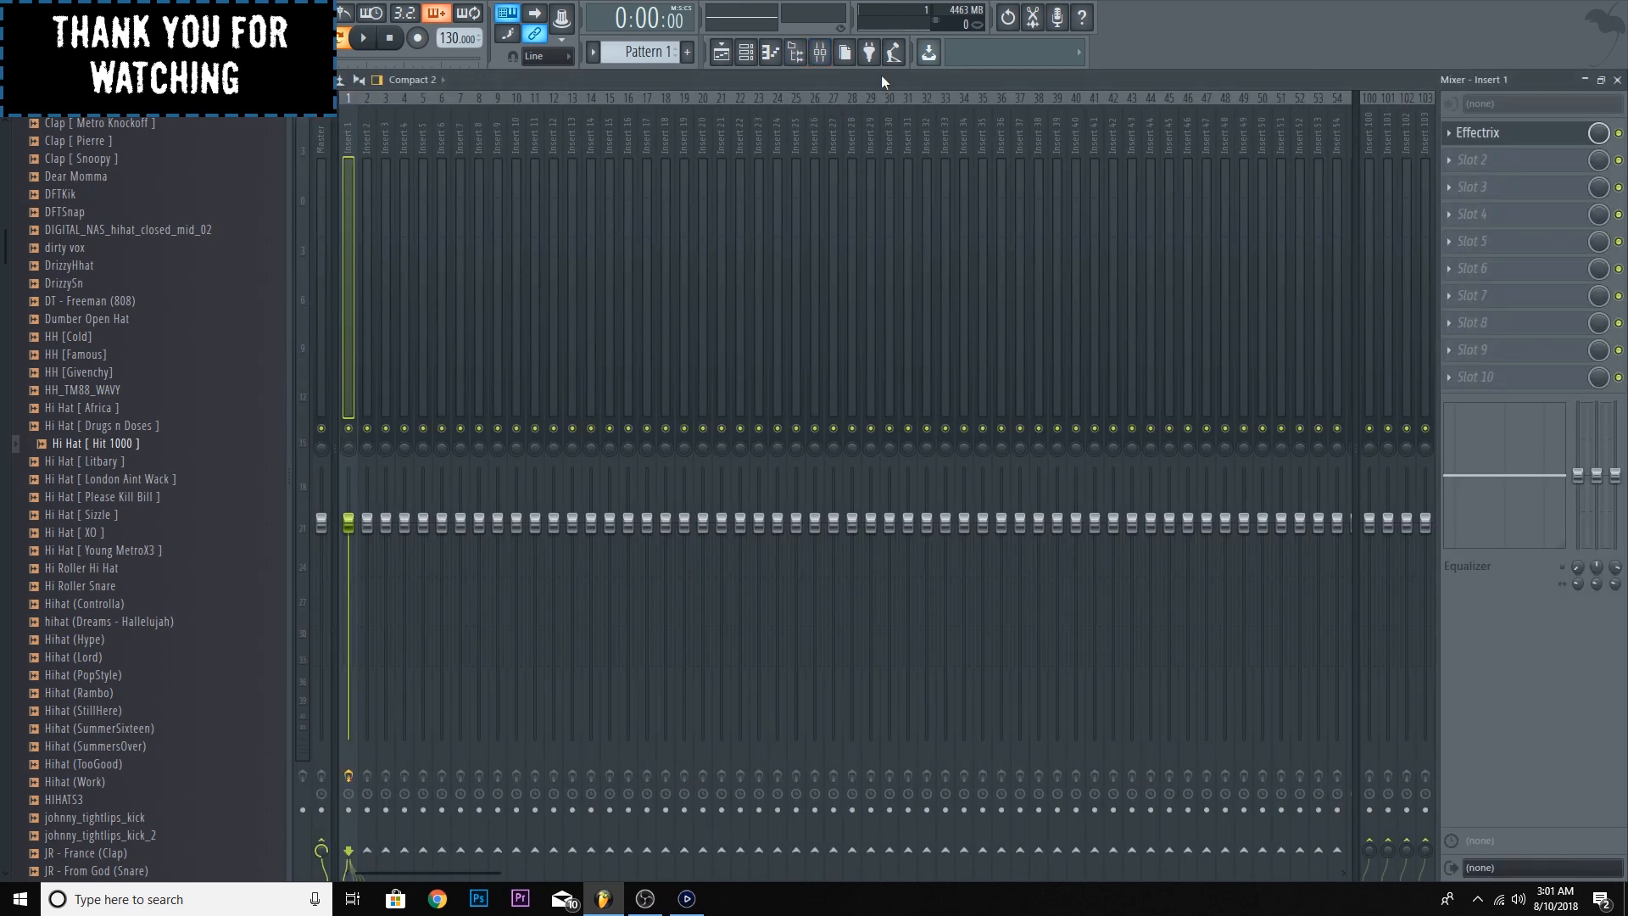
drag(920, 78, 1010, 117)
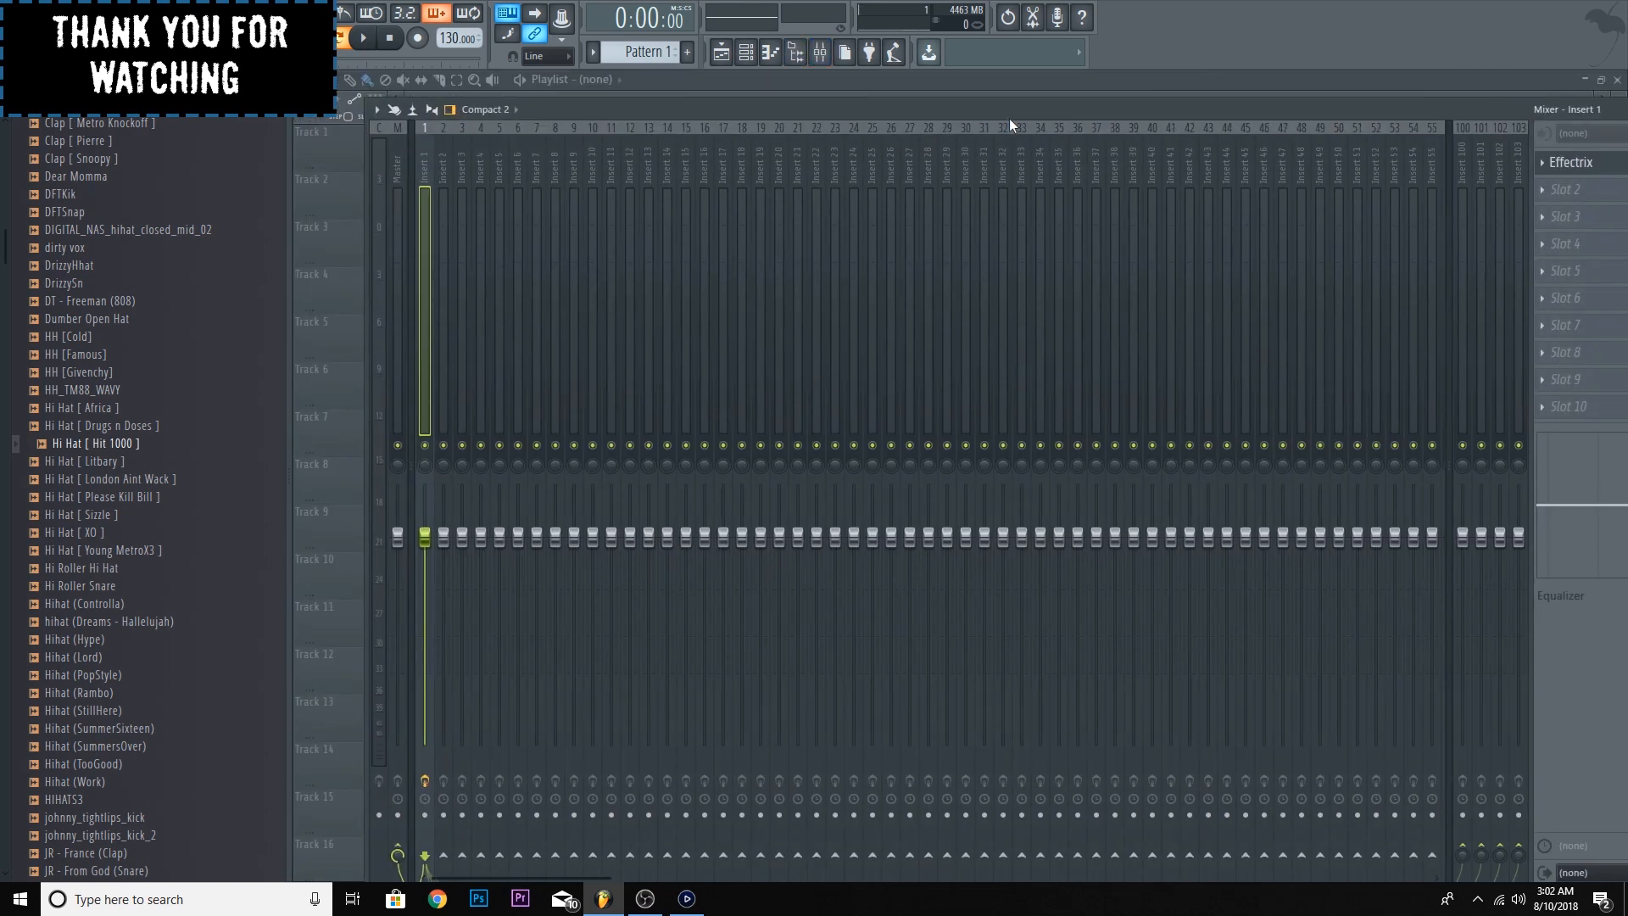
click(747, 53)
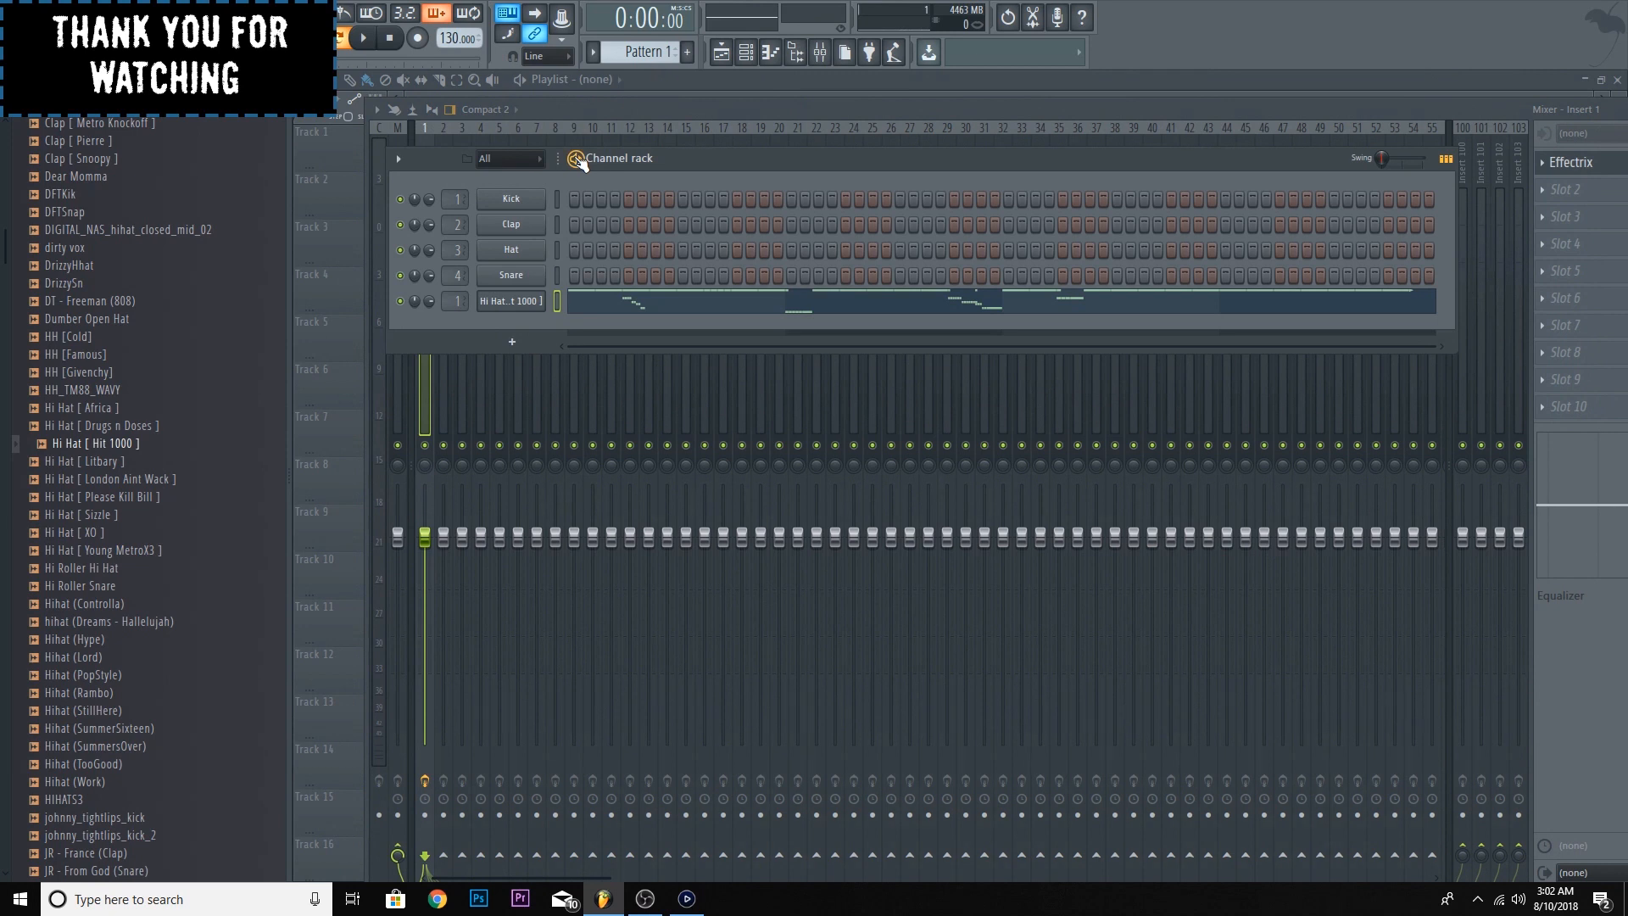
key(space)
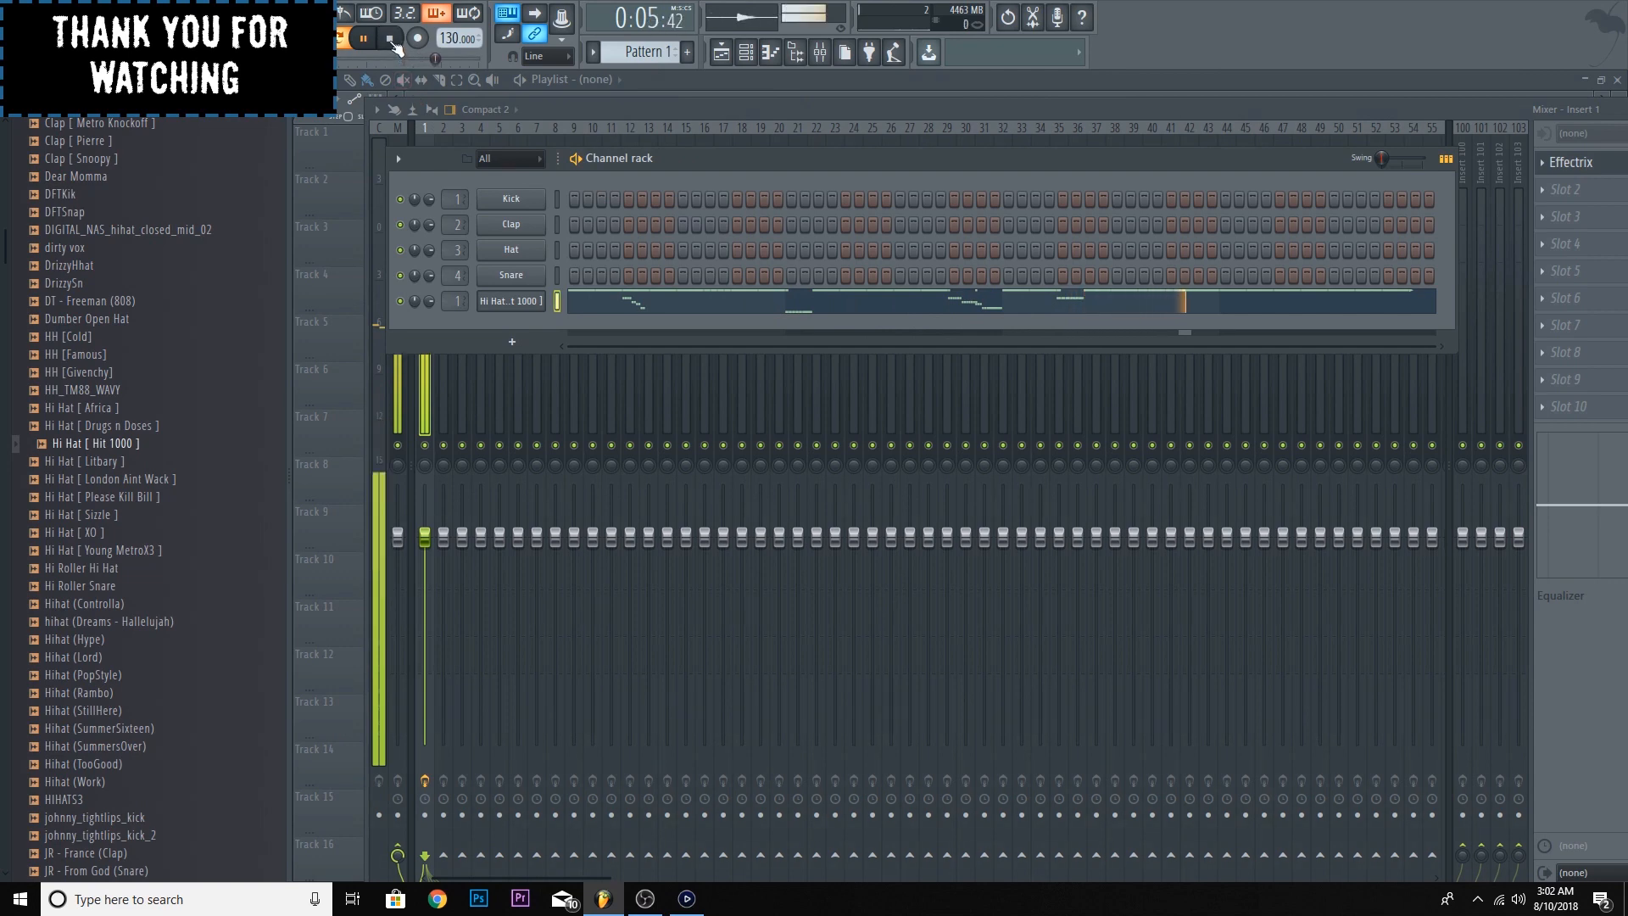
key(space)
- Open Effectrix on insert 1 and load the user preset hh_bonkers
click(1606, 169)
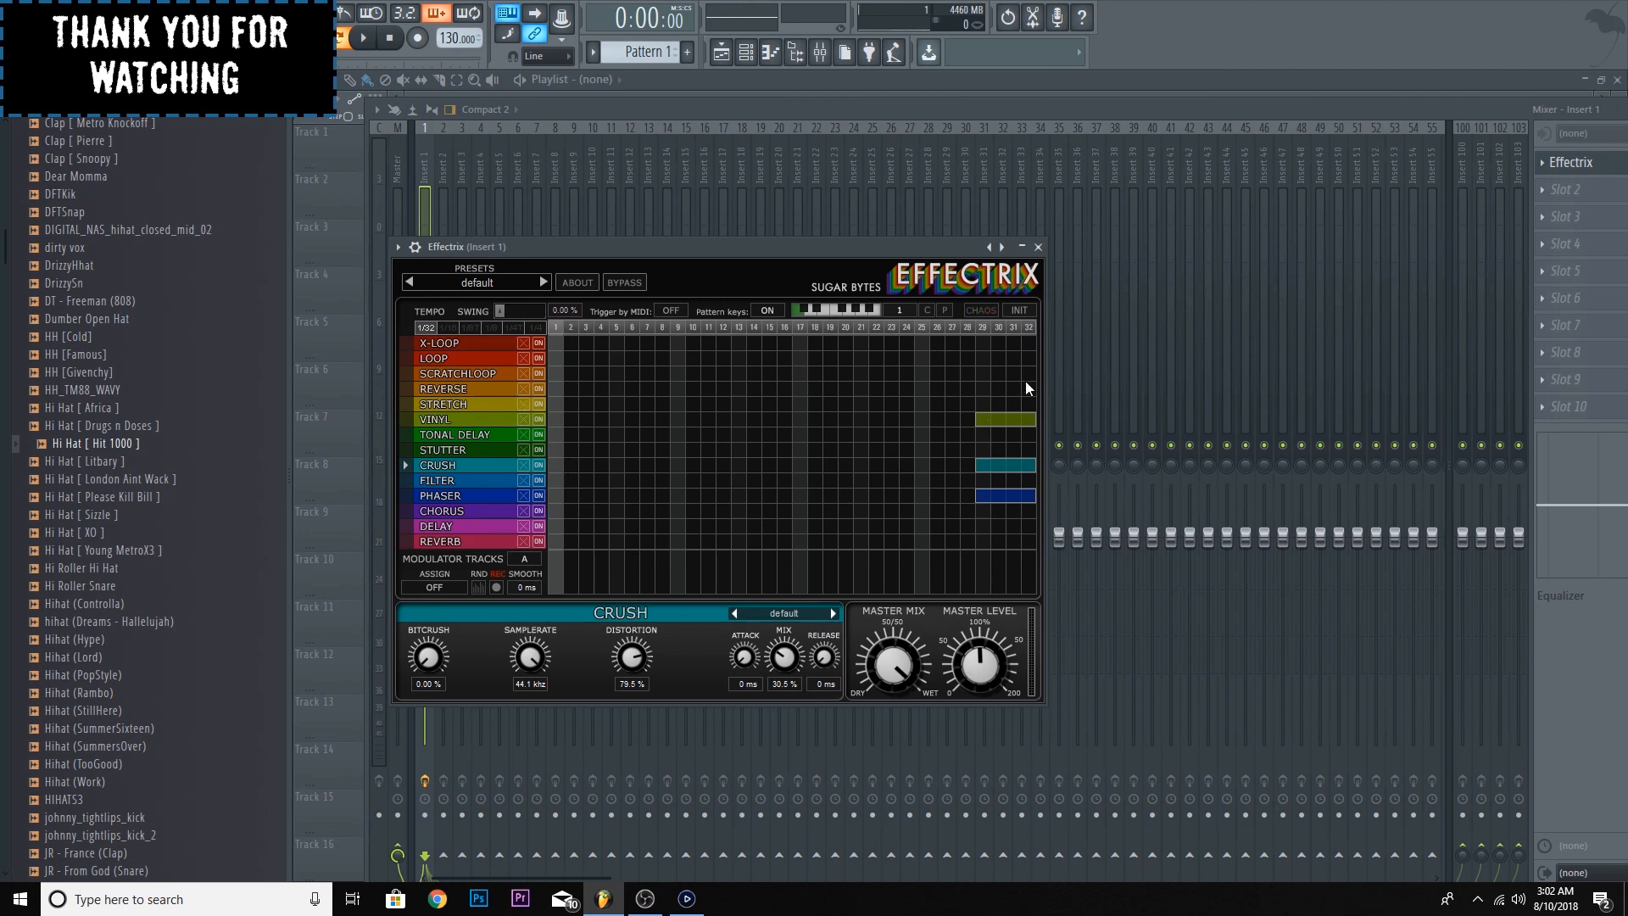
click(458, 280)
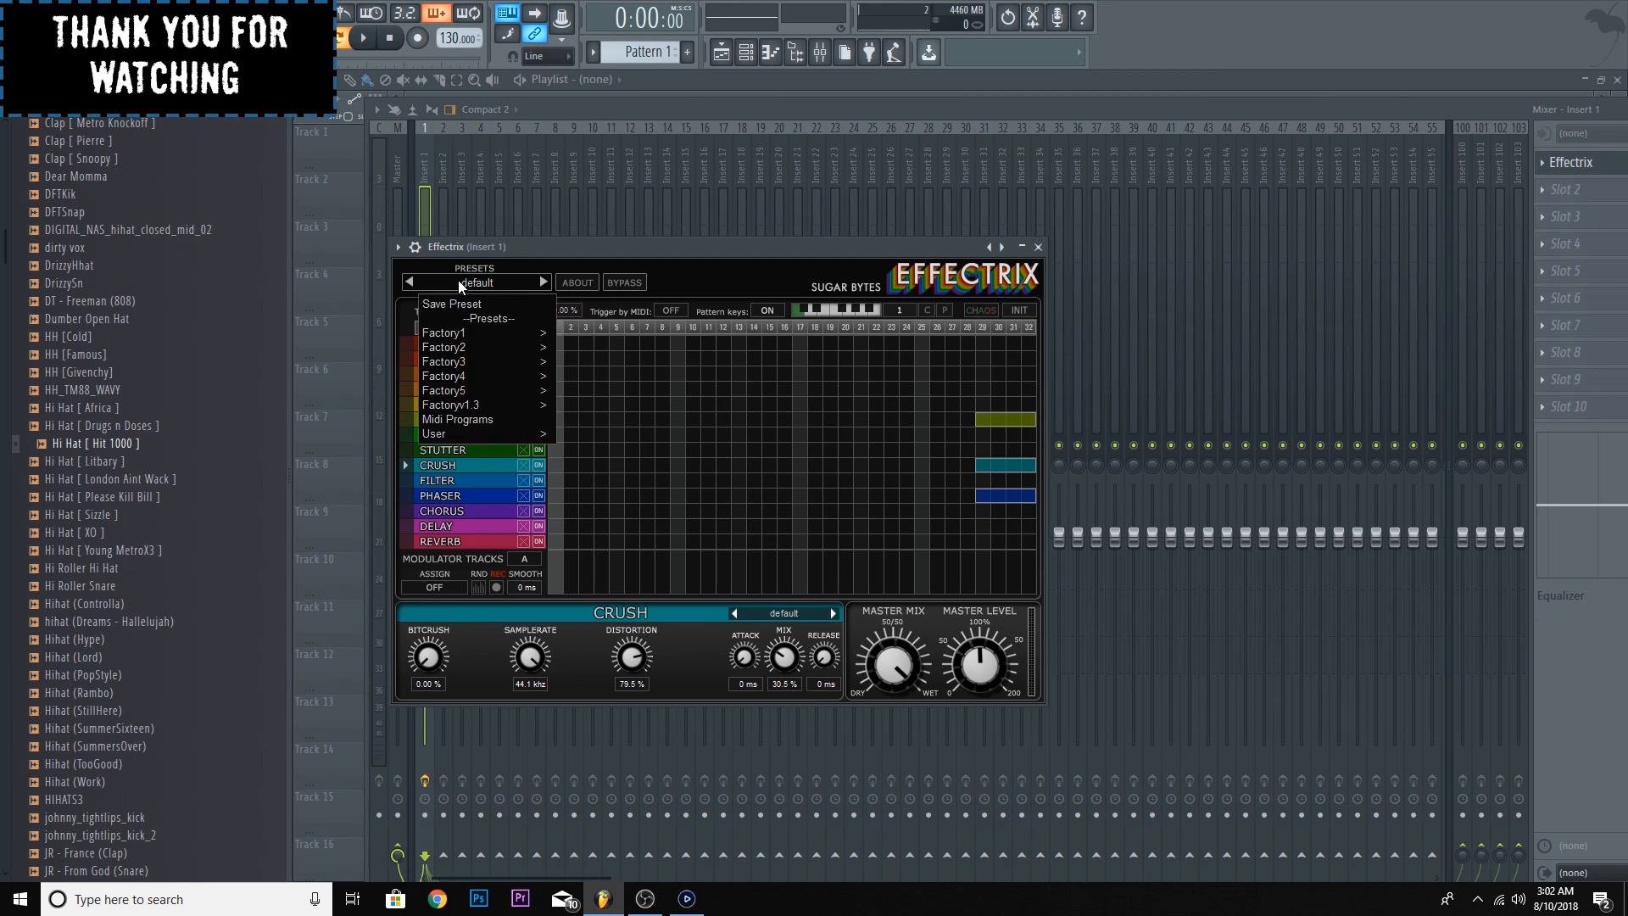
click(537, 258)
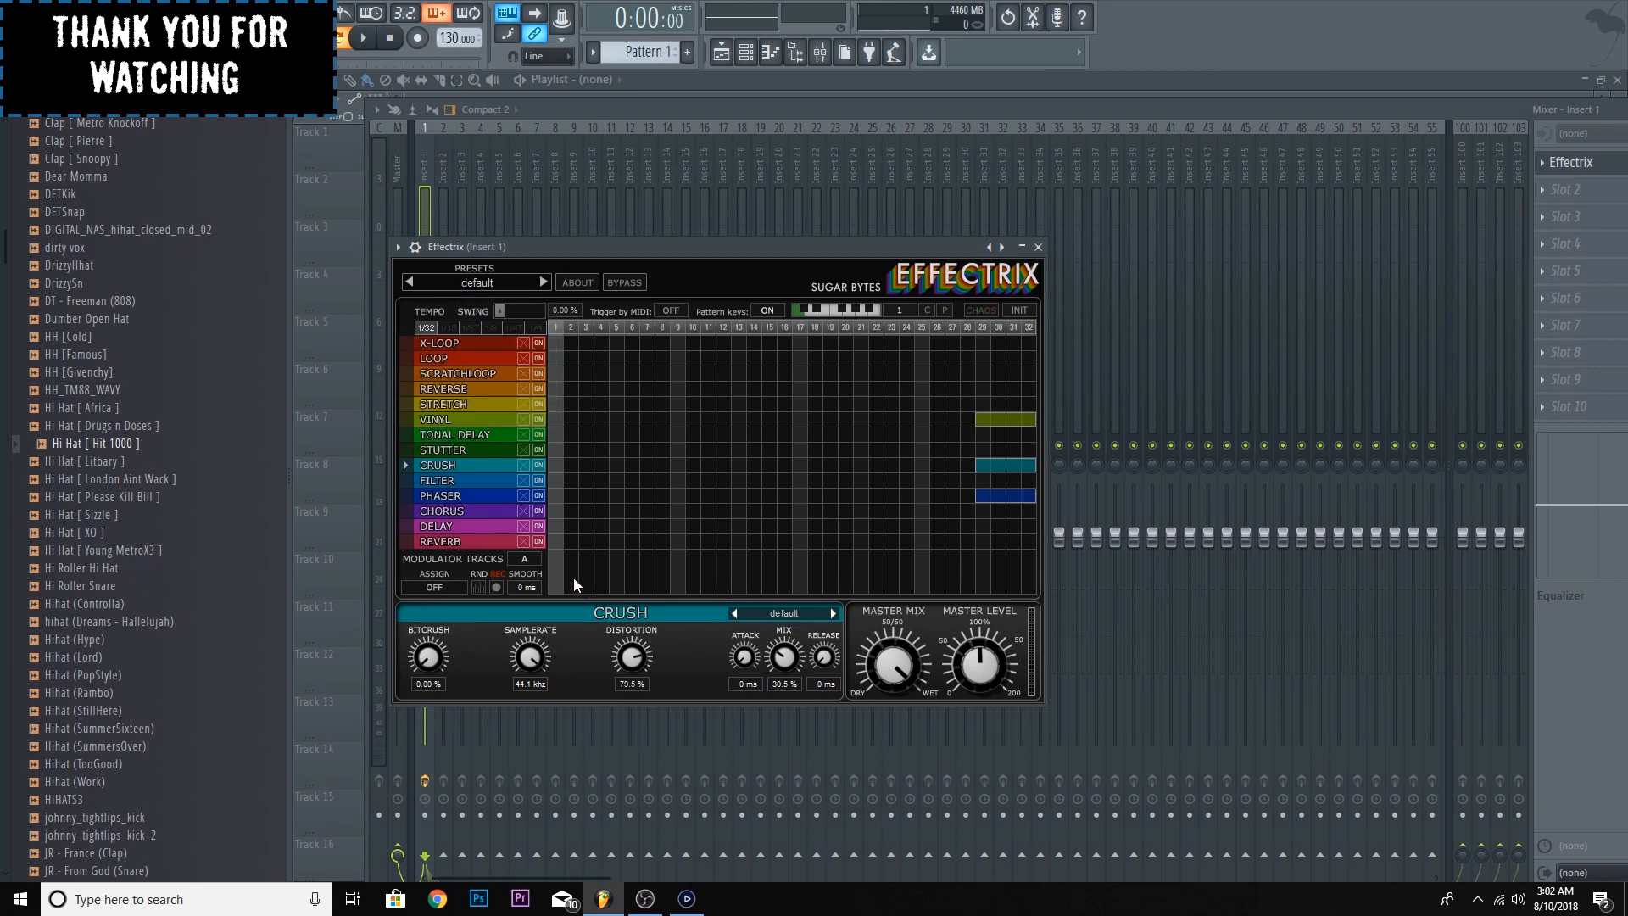
click(480, 292)
mouse_move(508, 425)
click(584, 522)
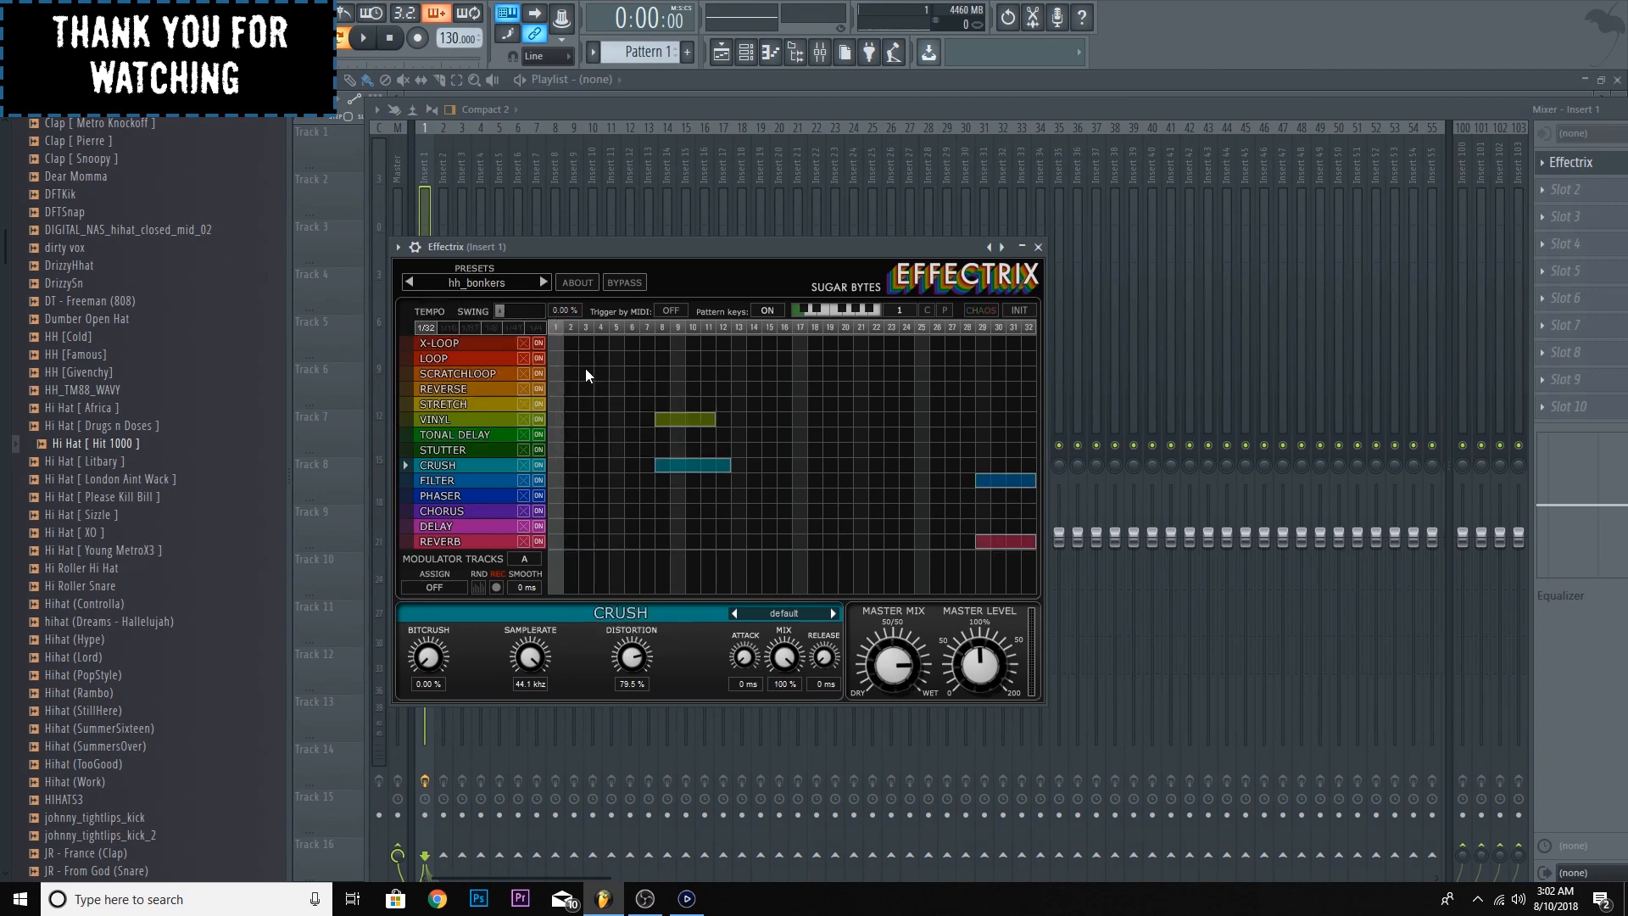
- Load the Effectrix user preset hendrix124 and play the hi-hat pattern through it
click(475, 287)
mouse_move(477, 427)
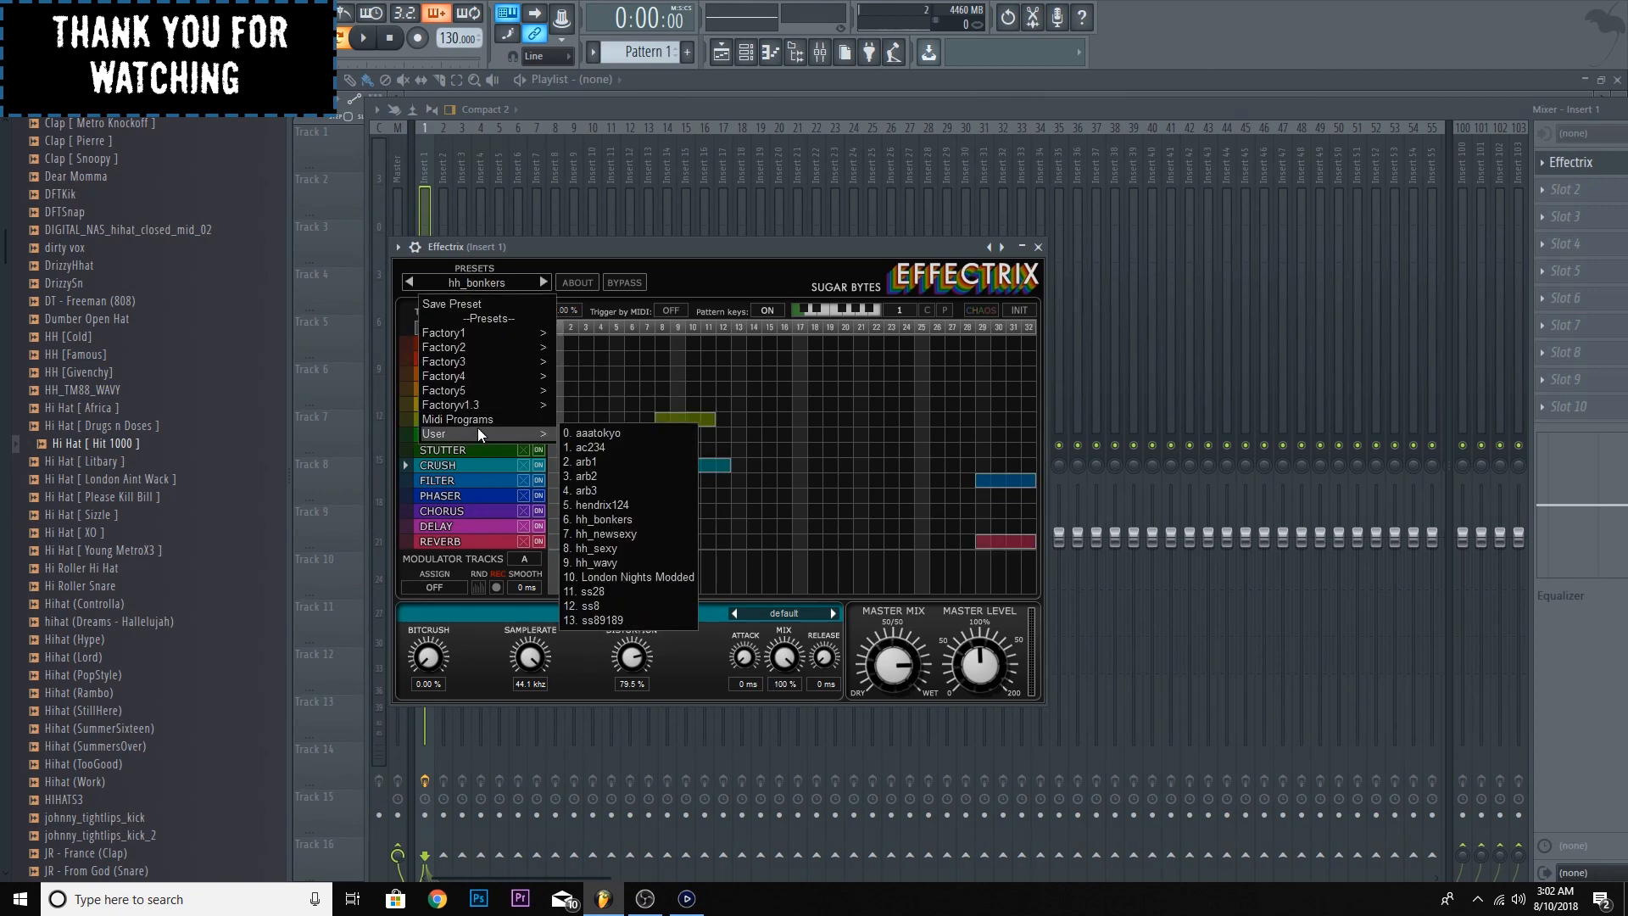
click(587, 506)
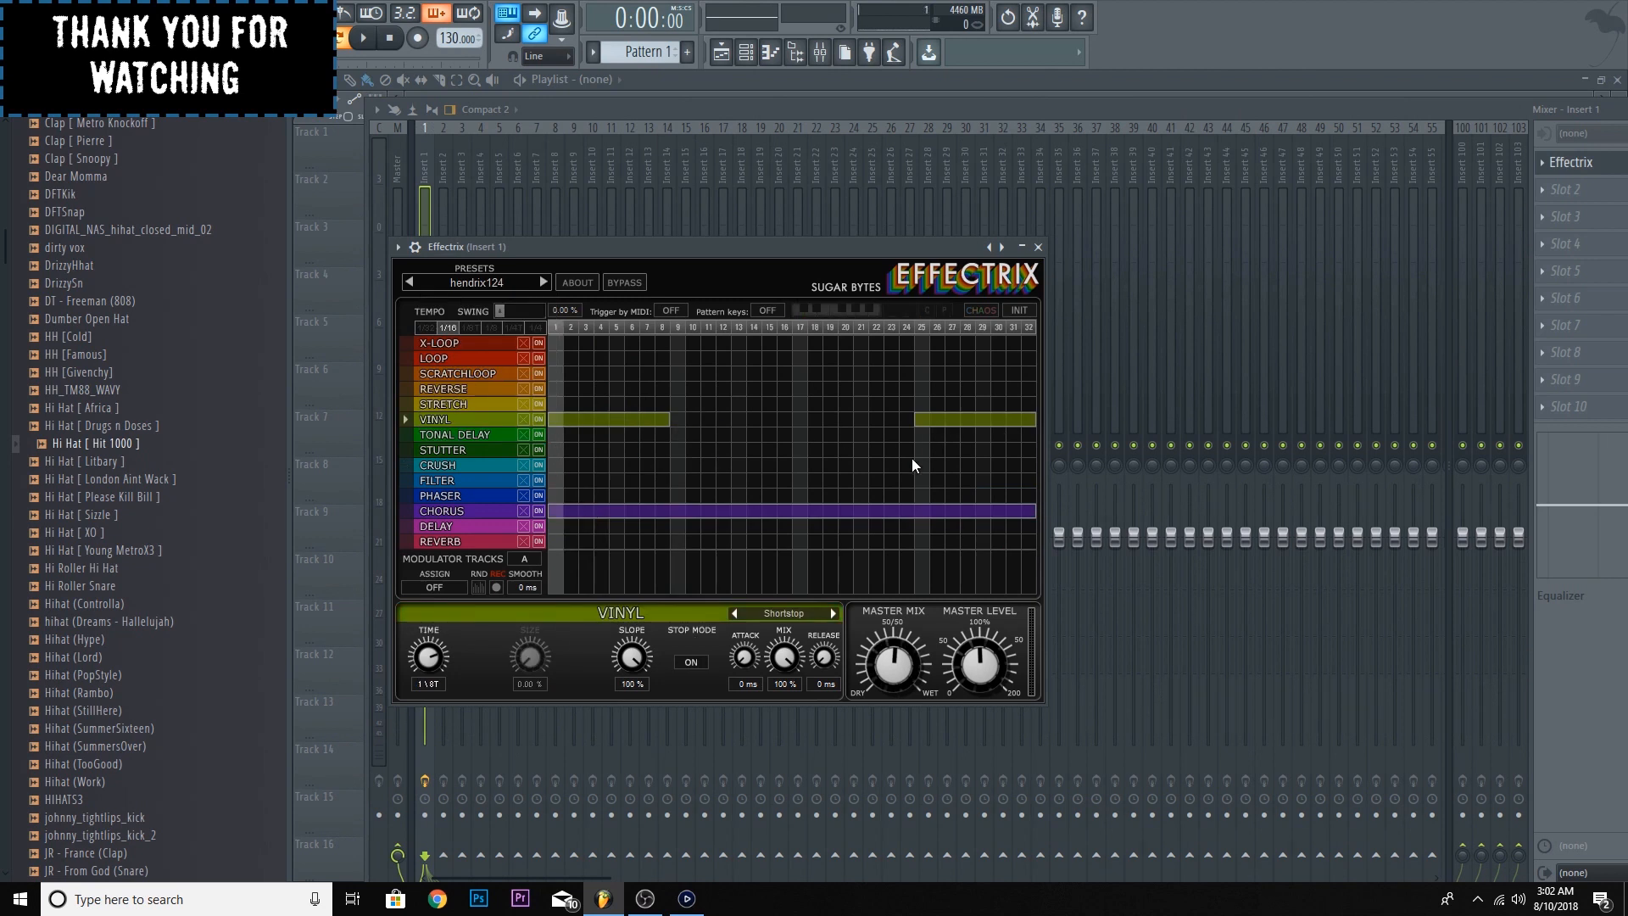
click(362, 37)
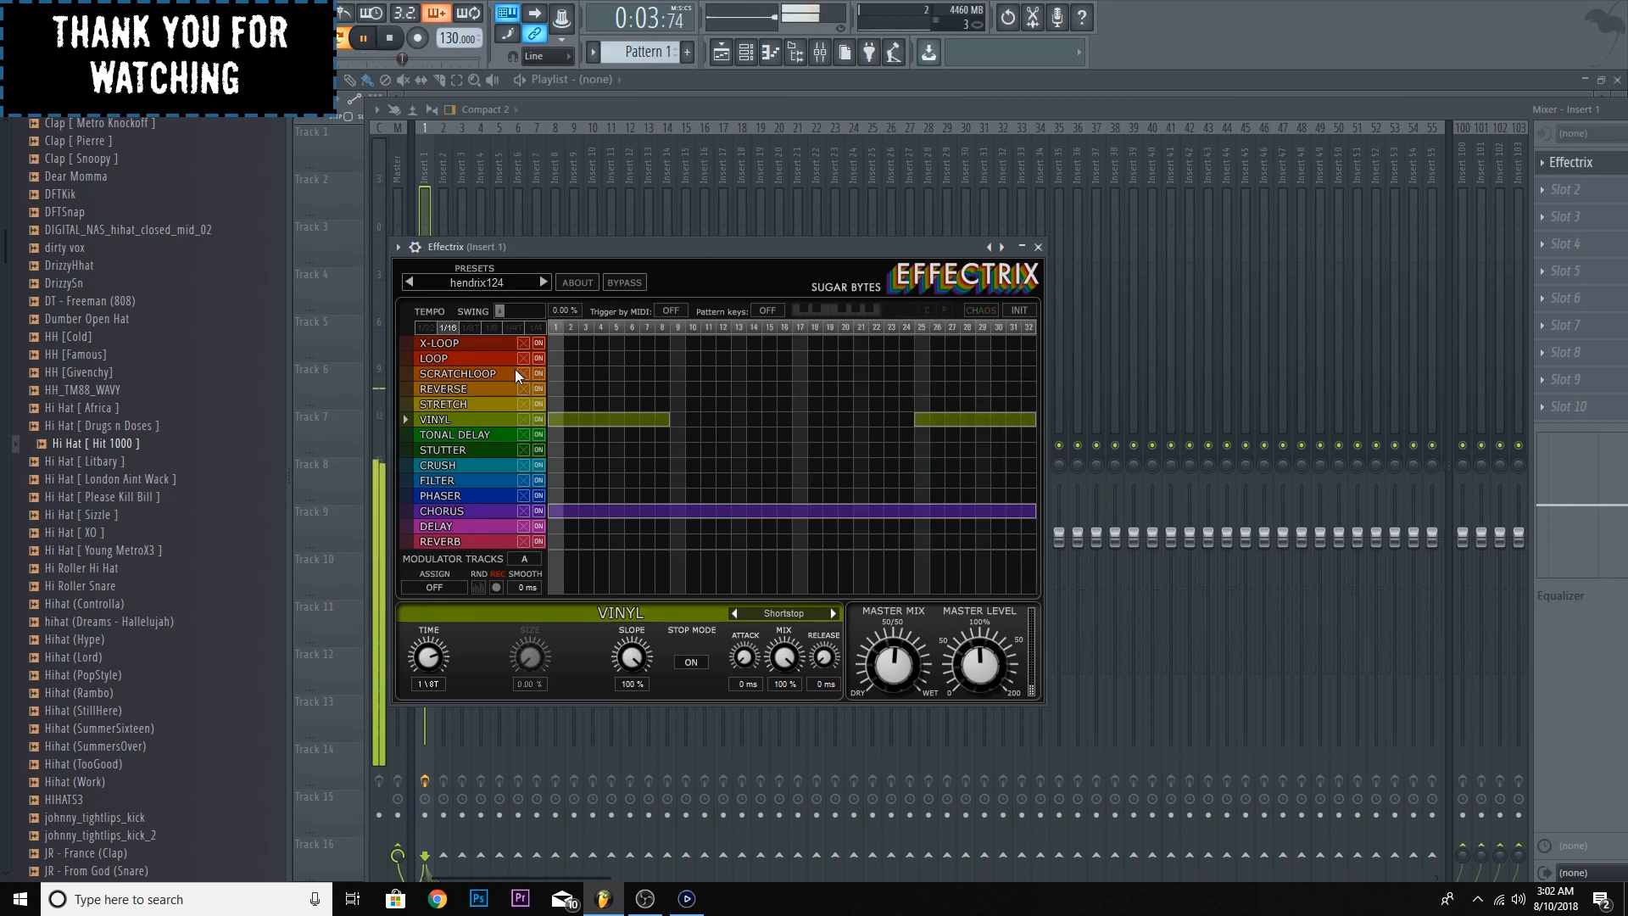
key(space)
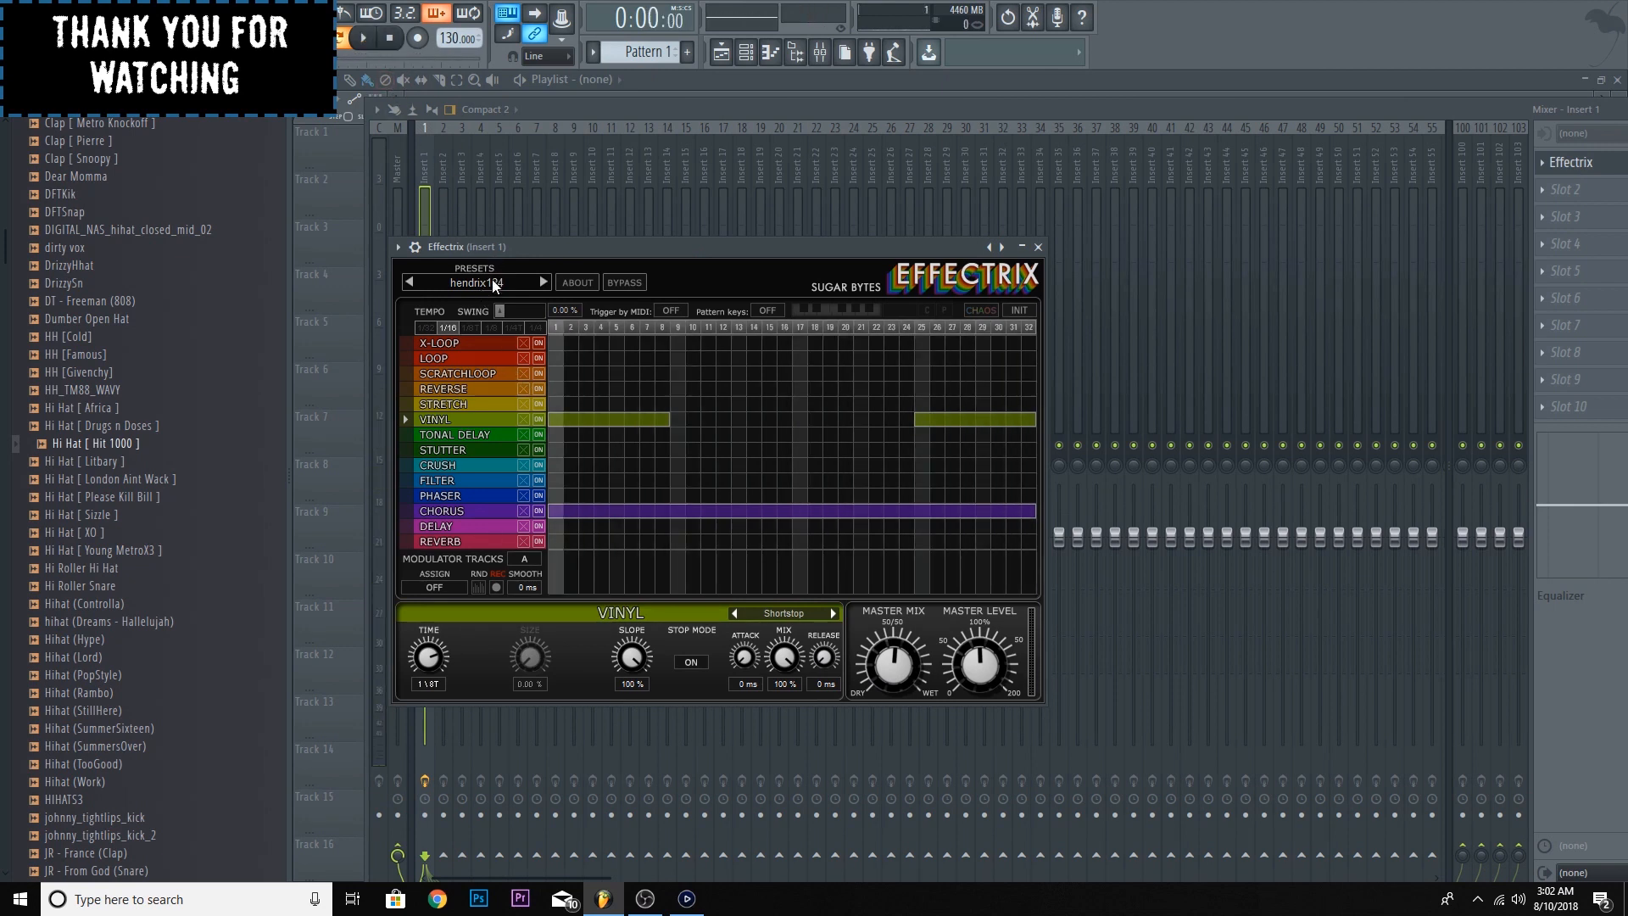
- Clear the Vinyl and Chorus blocks from the hendrix124 sequence so the Effectrix grid is empty
click(491, 282)
mouse_move(528, 361)
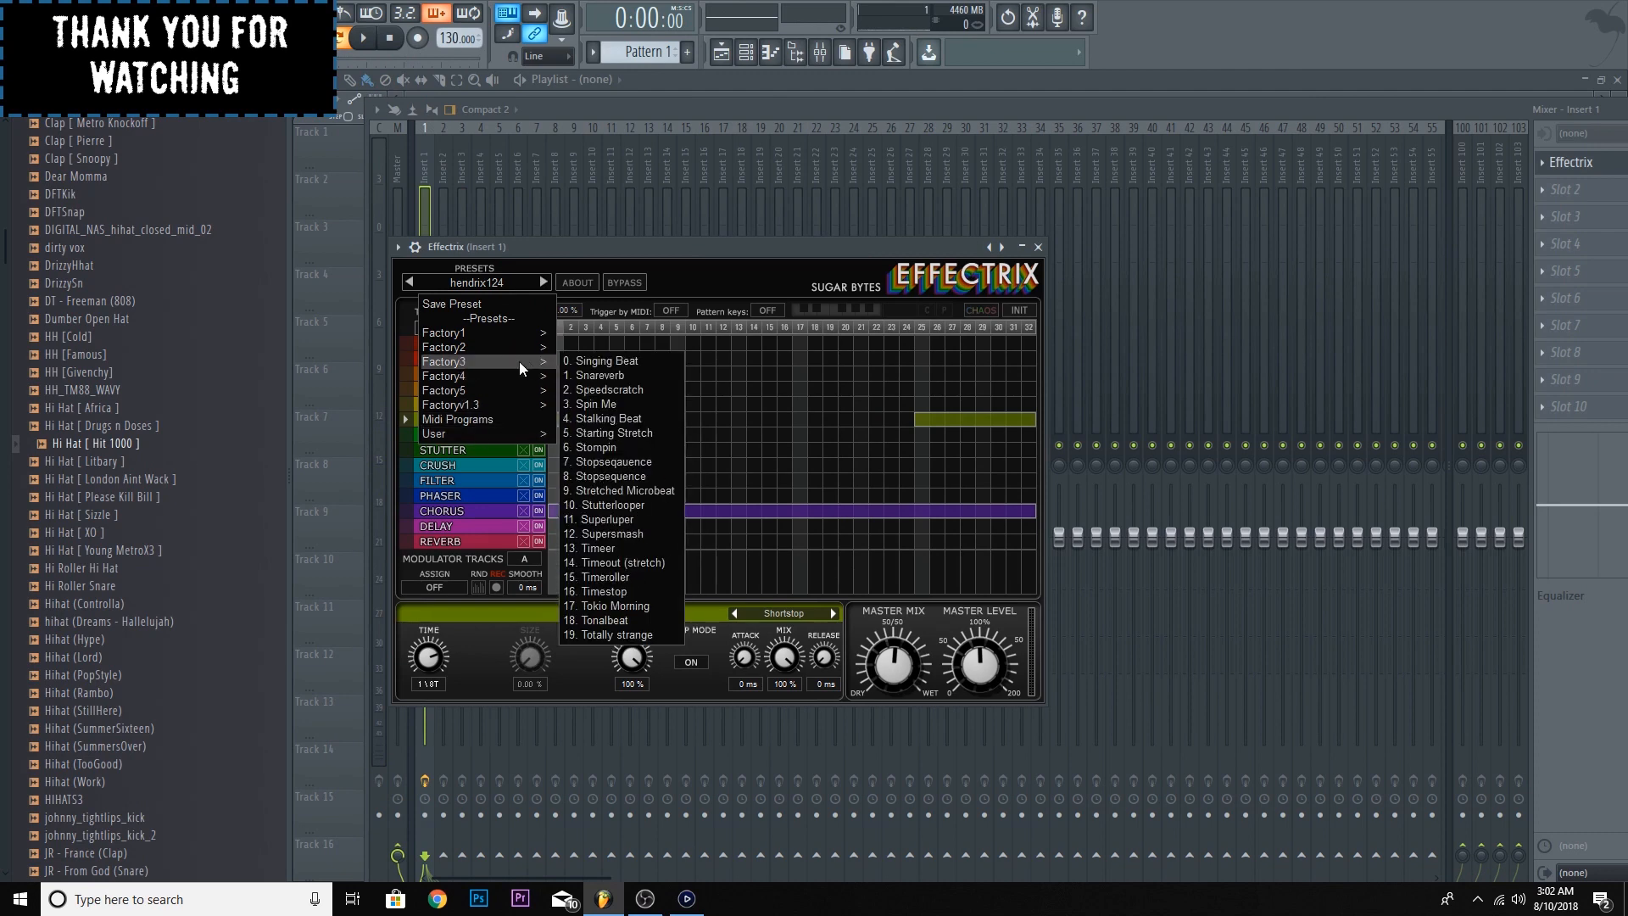
click(659, 298)
click(648, 420)
click(959, 424)
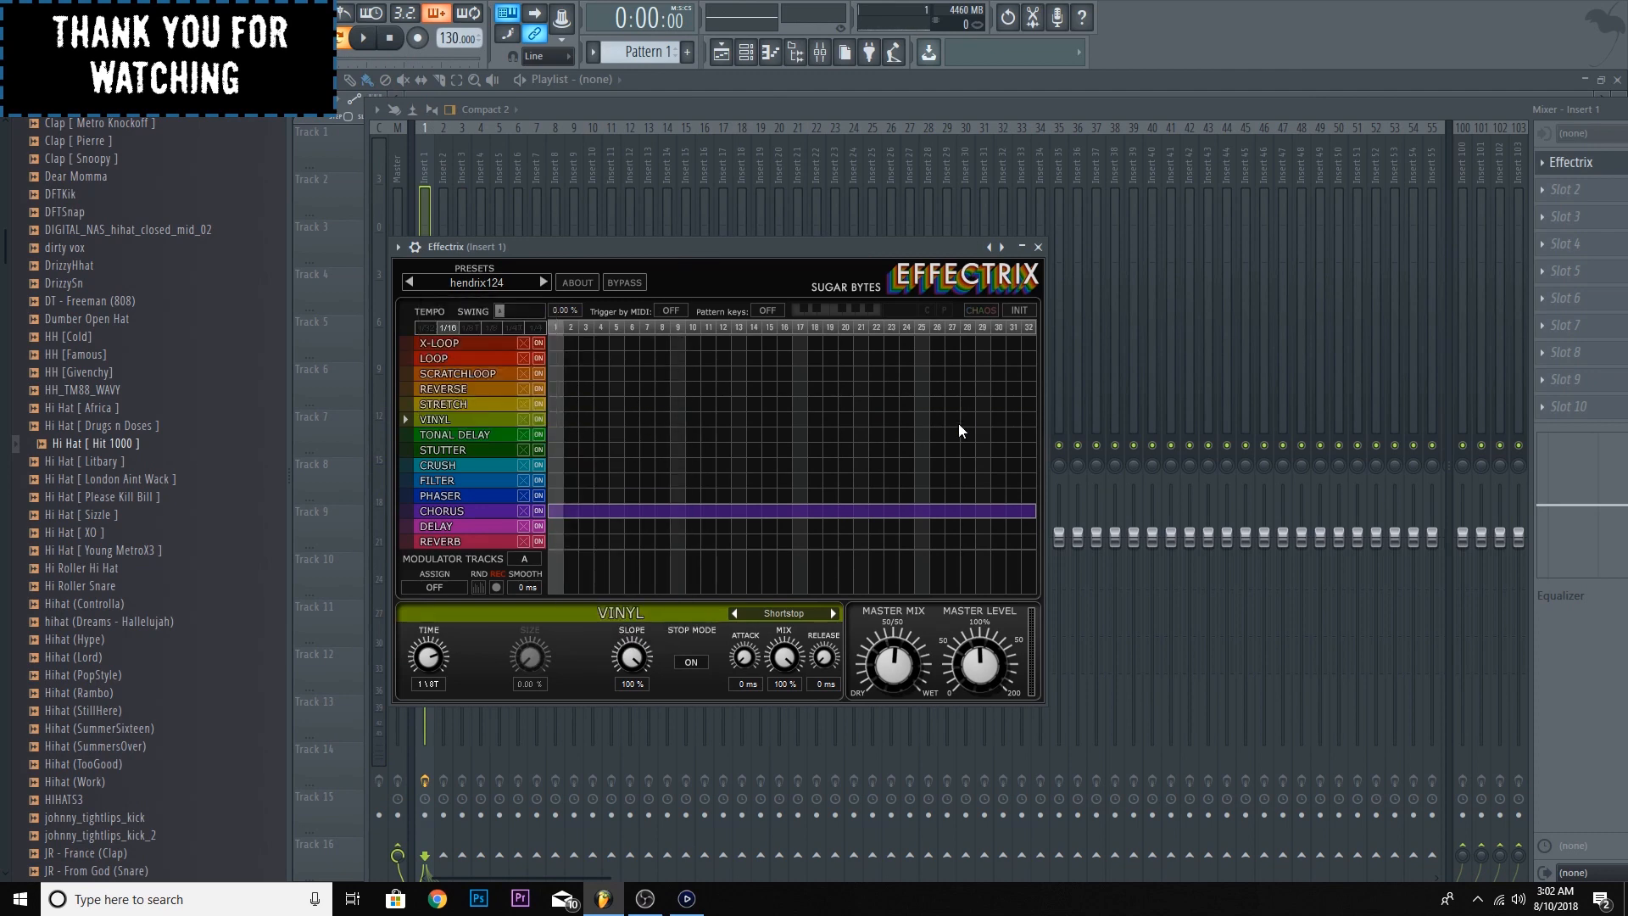
click(887, 513)
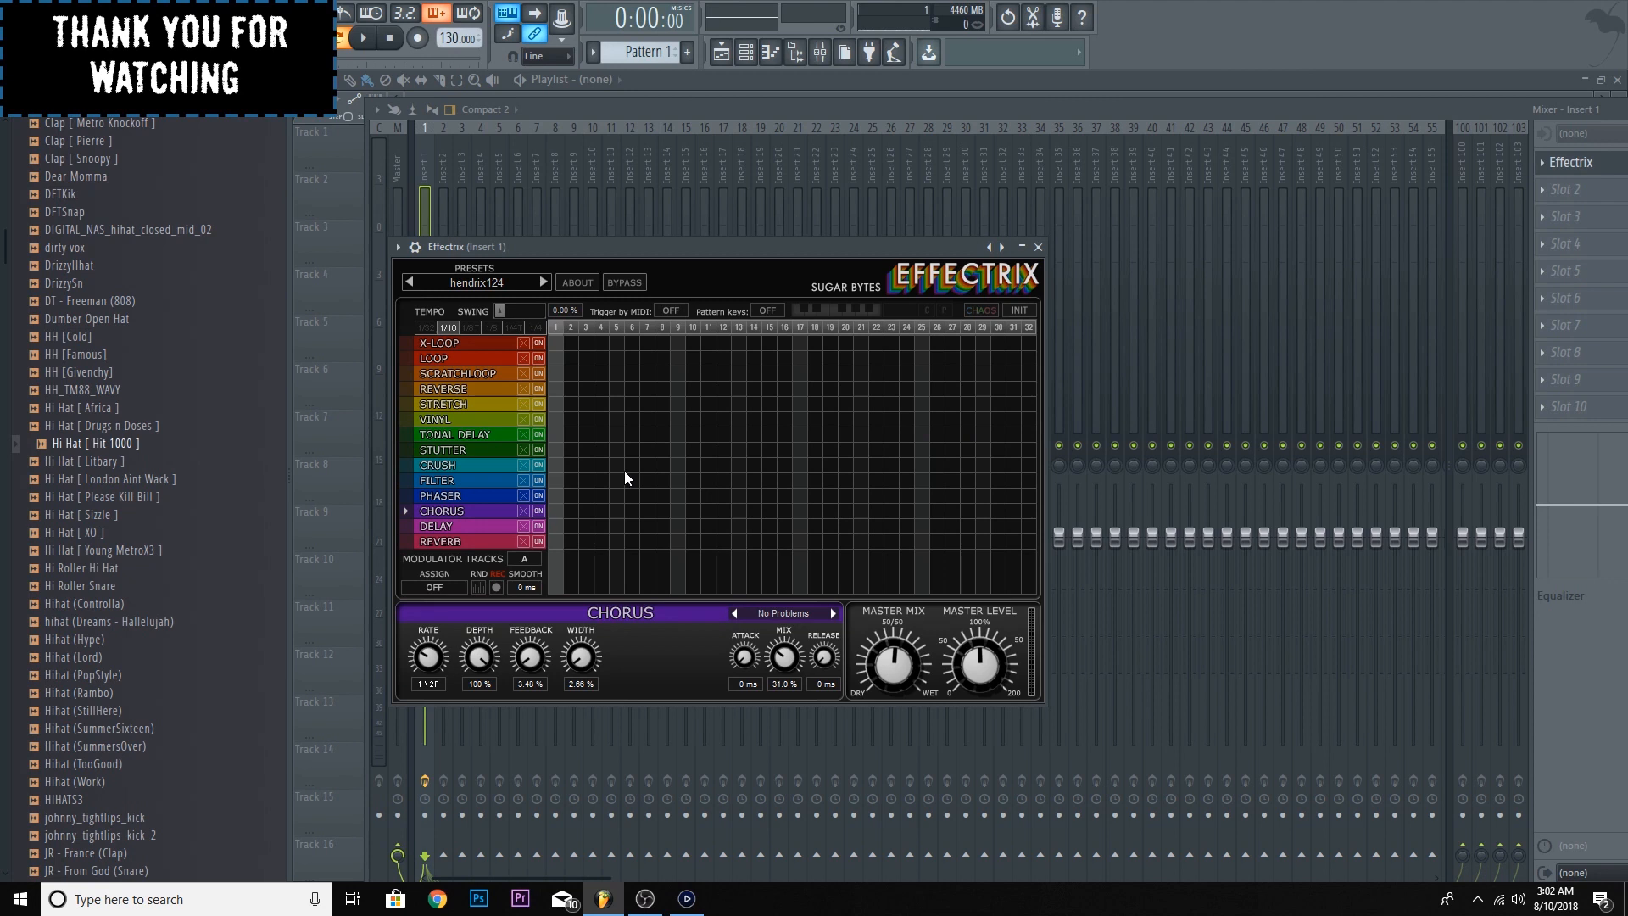
- Try Crush, Vinyl and Phaser blocks starting at step 25, with the Vinyl effect set to the Slowscratch preset
click(502, 462)
drag(929, 469, 988, 468)
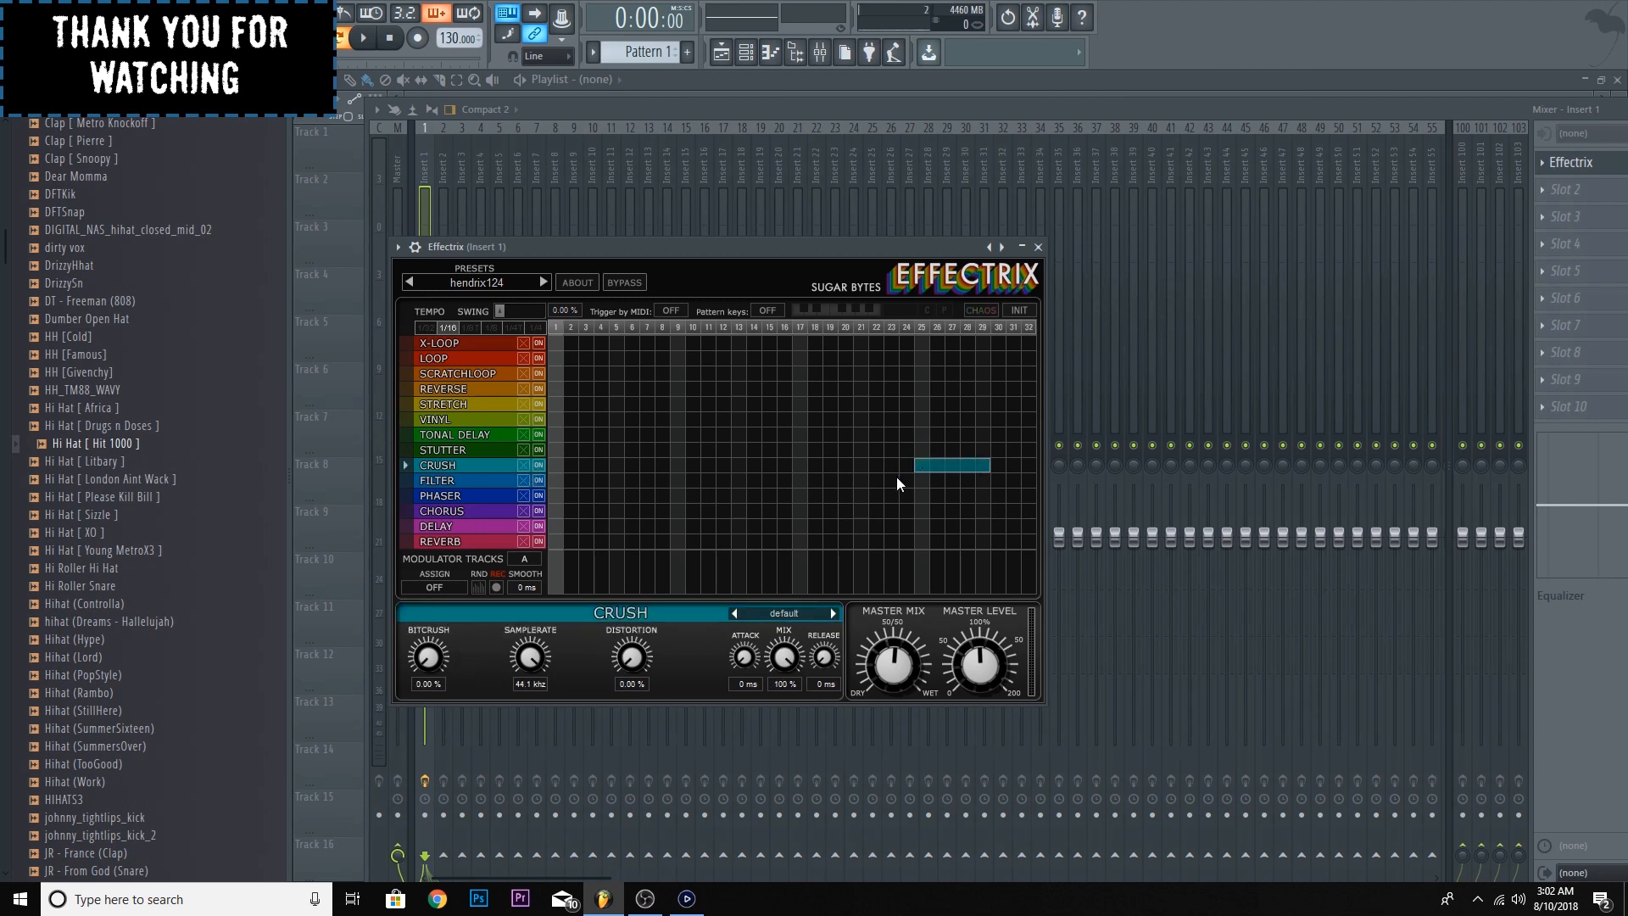
click(921, 419)
drag(929, 419, 974, 420)
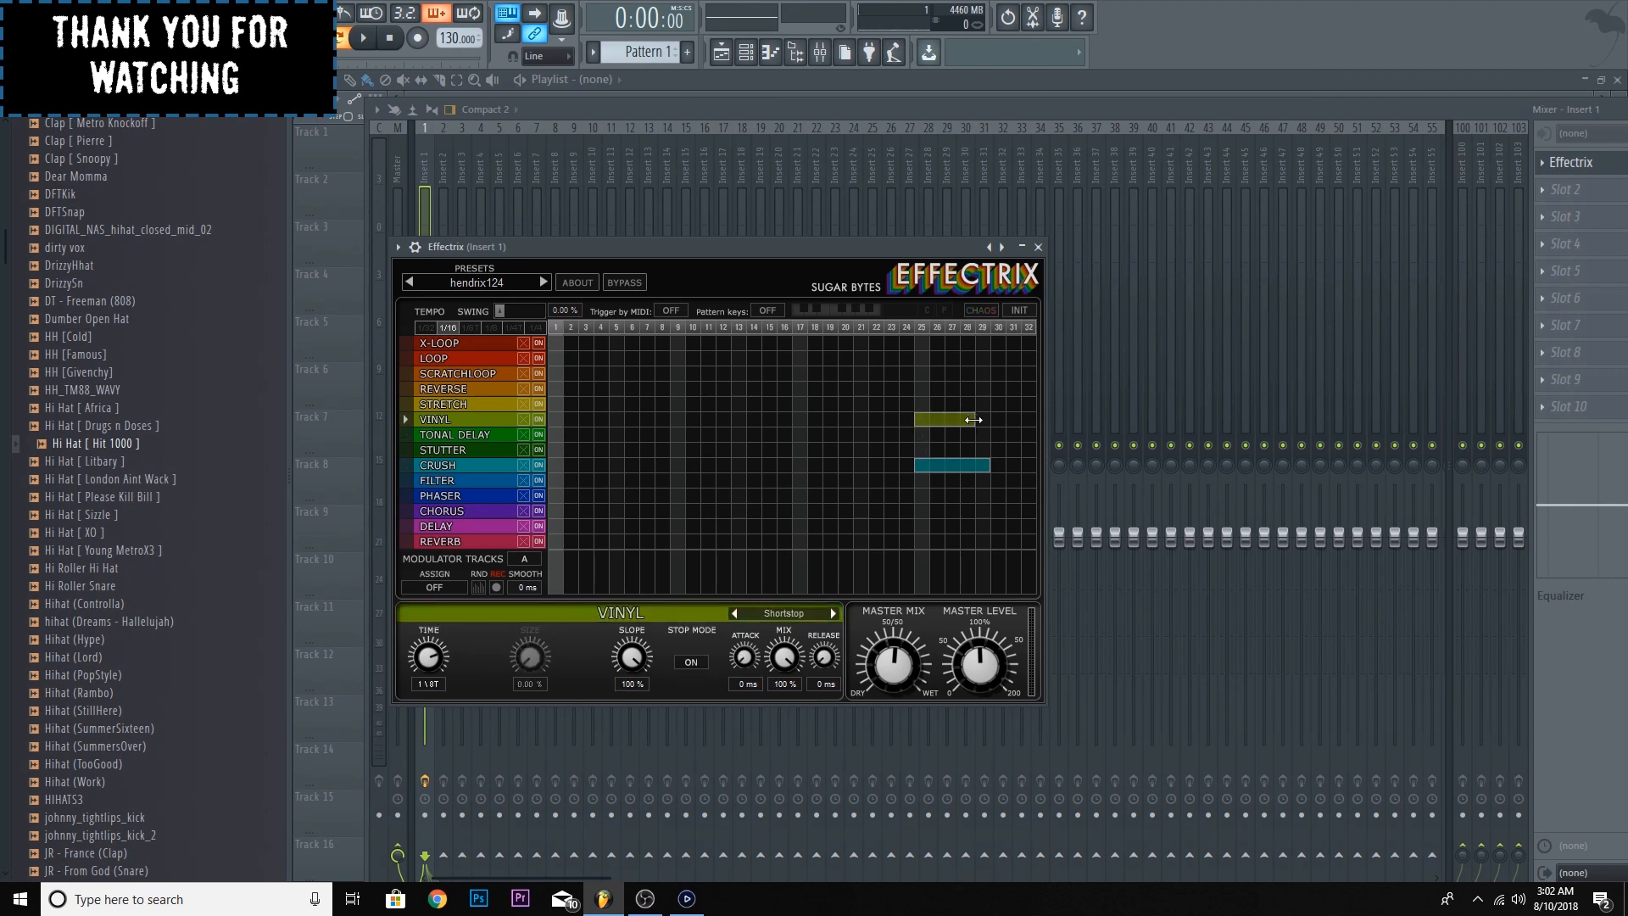
click(833, 614)
click(833, 614)
click(735, 613)
click(923, 500)
drag(927, 499, 991, 499)
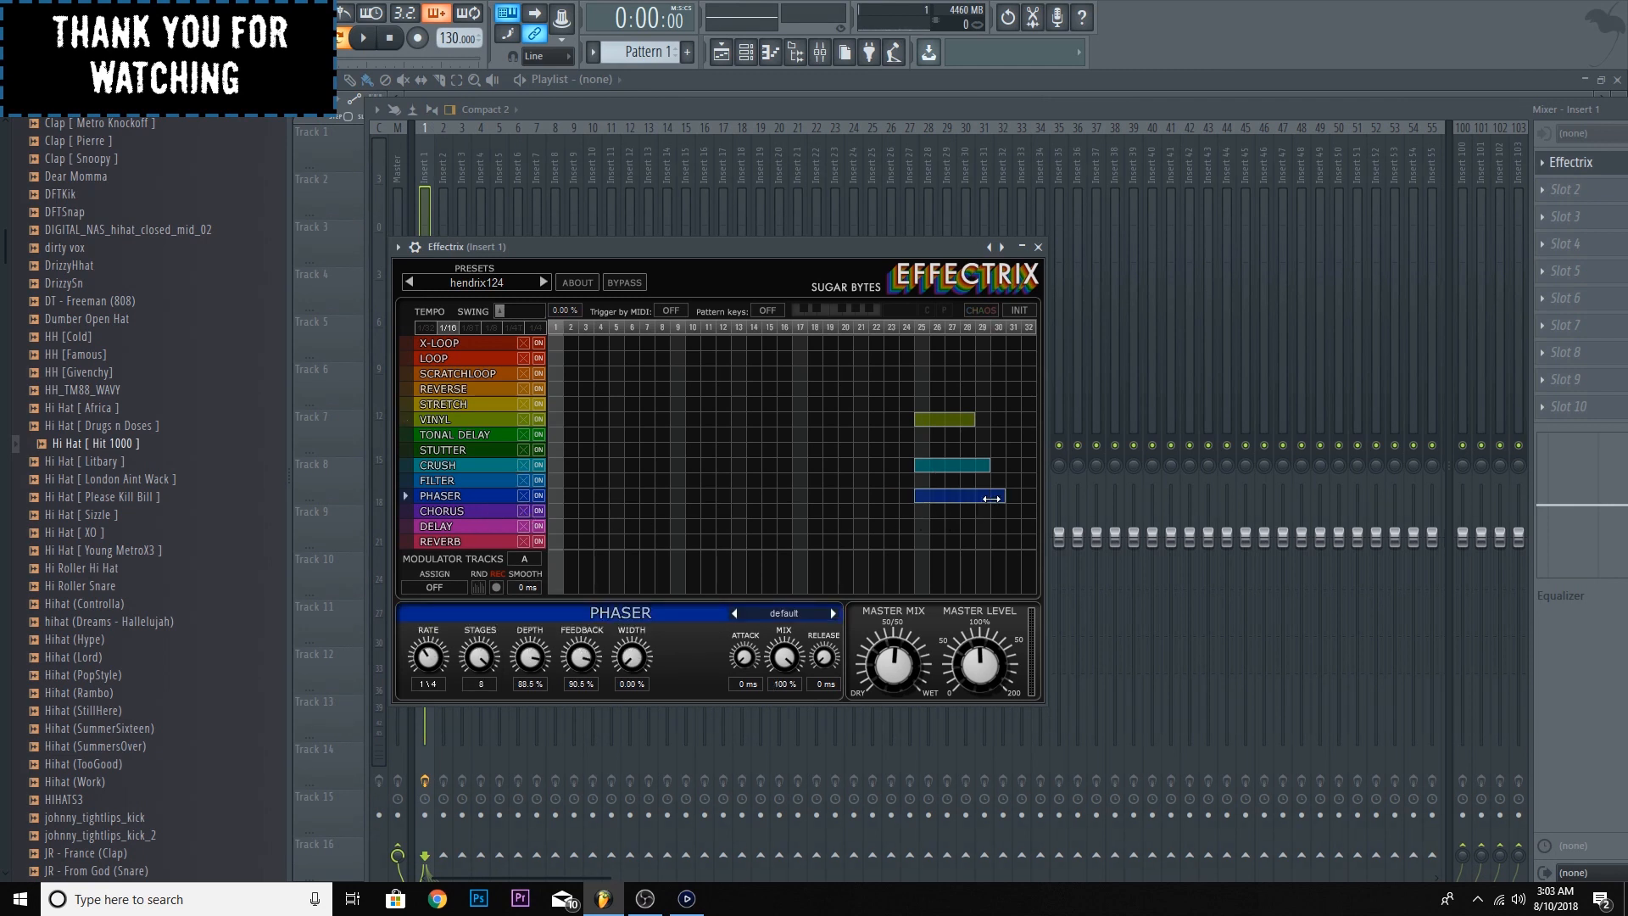
- Clear the blocks starting at step 25 and paint Phaser, Reverb and Vinyl blocks over steps 29 to 32
right_click(972, 465)
right_click(963, 417)
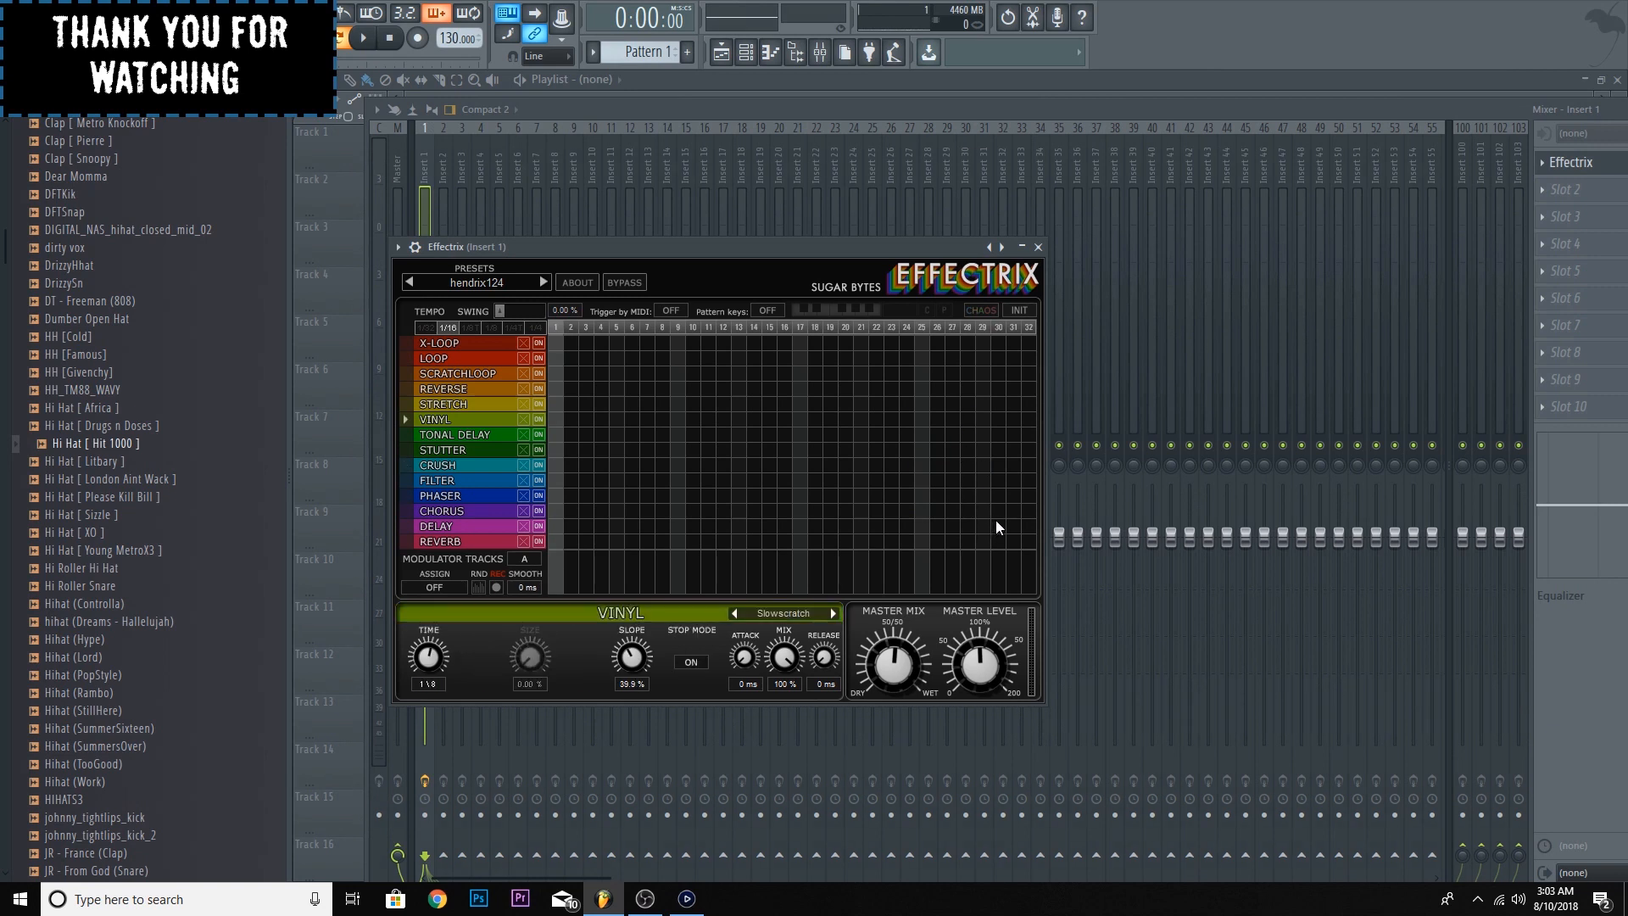
drag(980, 497, 1031, 498)
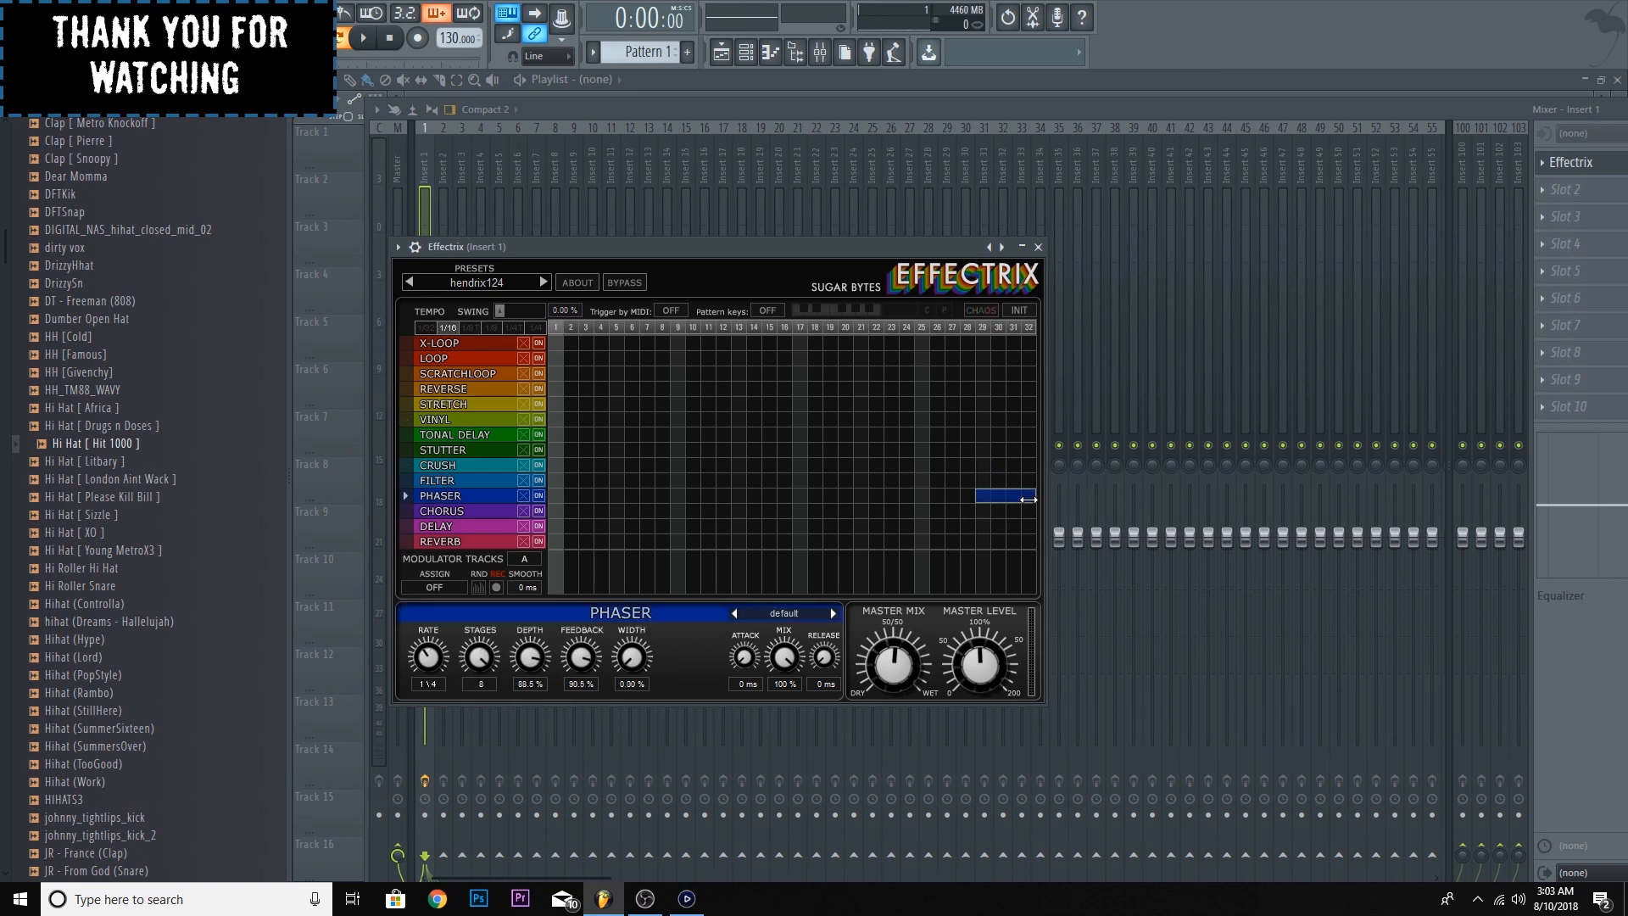
click(967, 541)
drag(982, 543, 1065, 551)
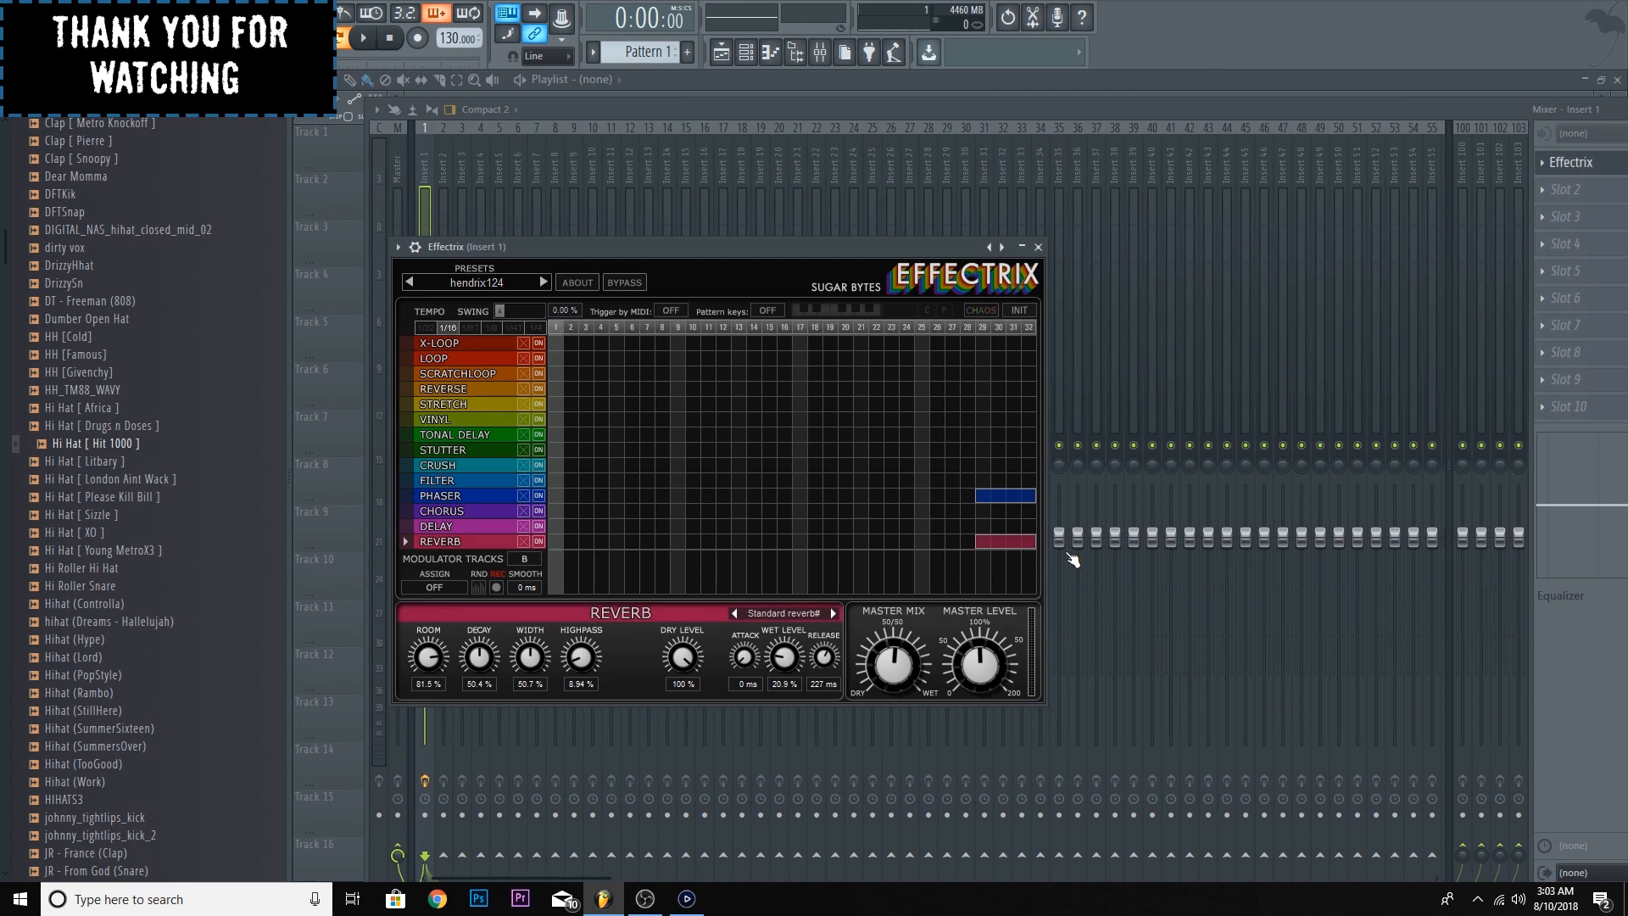
click(981, 420)
drag(981, 420, 1047, 430)
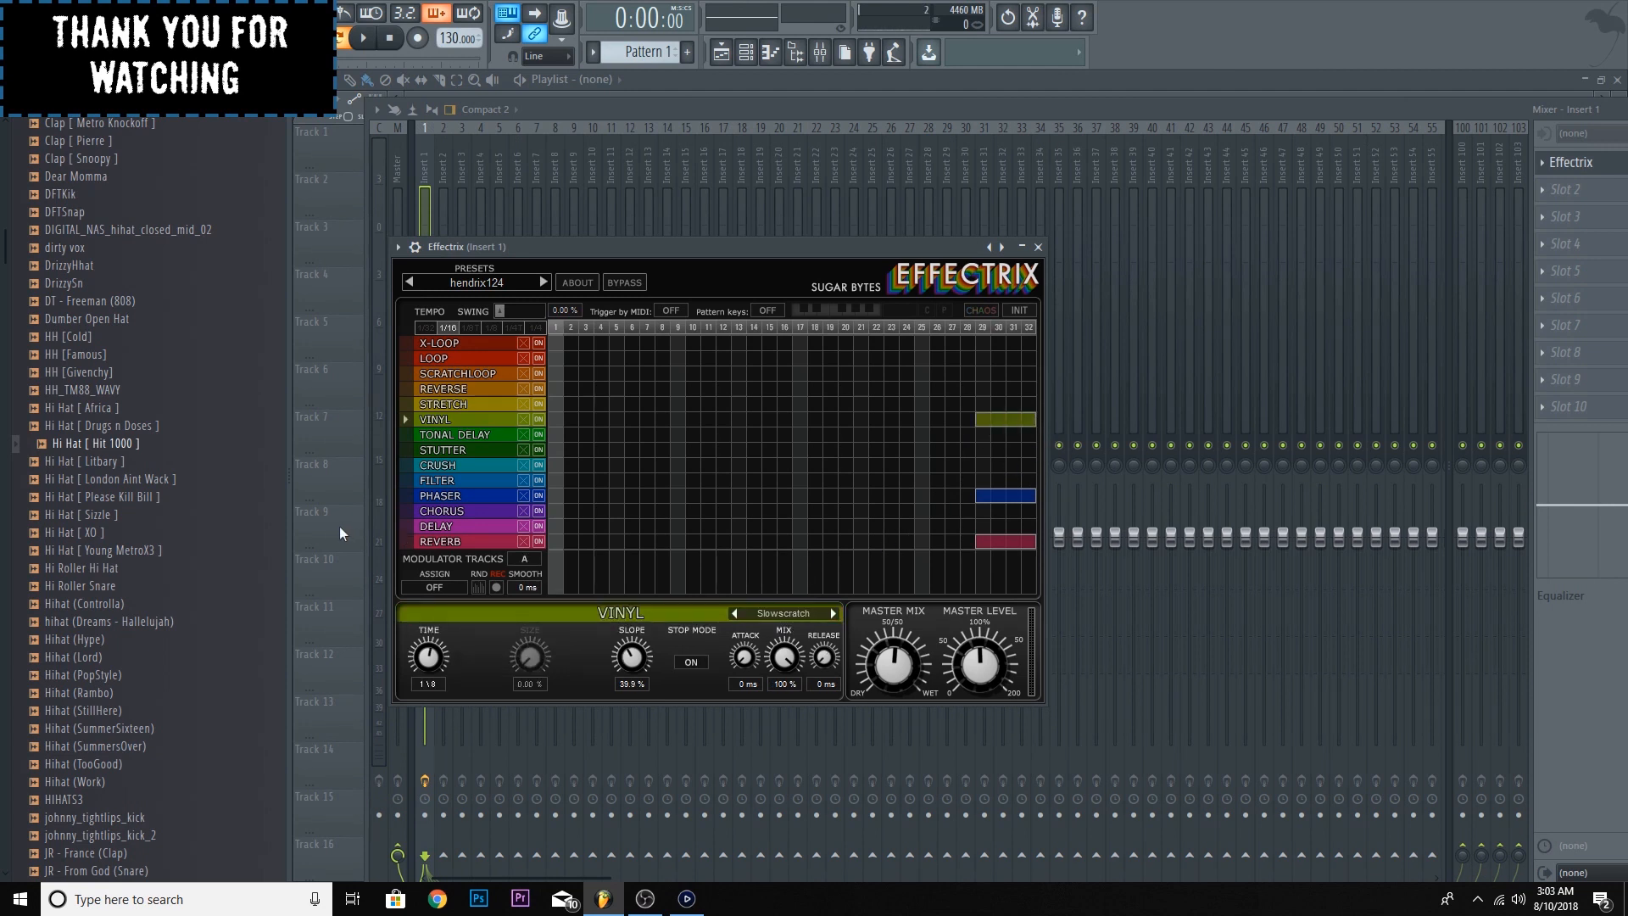
- Remove the Reverb and Vinyl blocks and fill steps 29 to 32 with Delay, Phaser and Scratchloop blocks
click(983, 543)
drag(980, 526, 1055, 538)
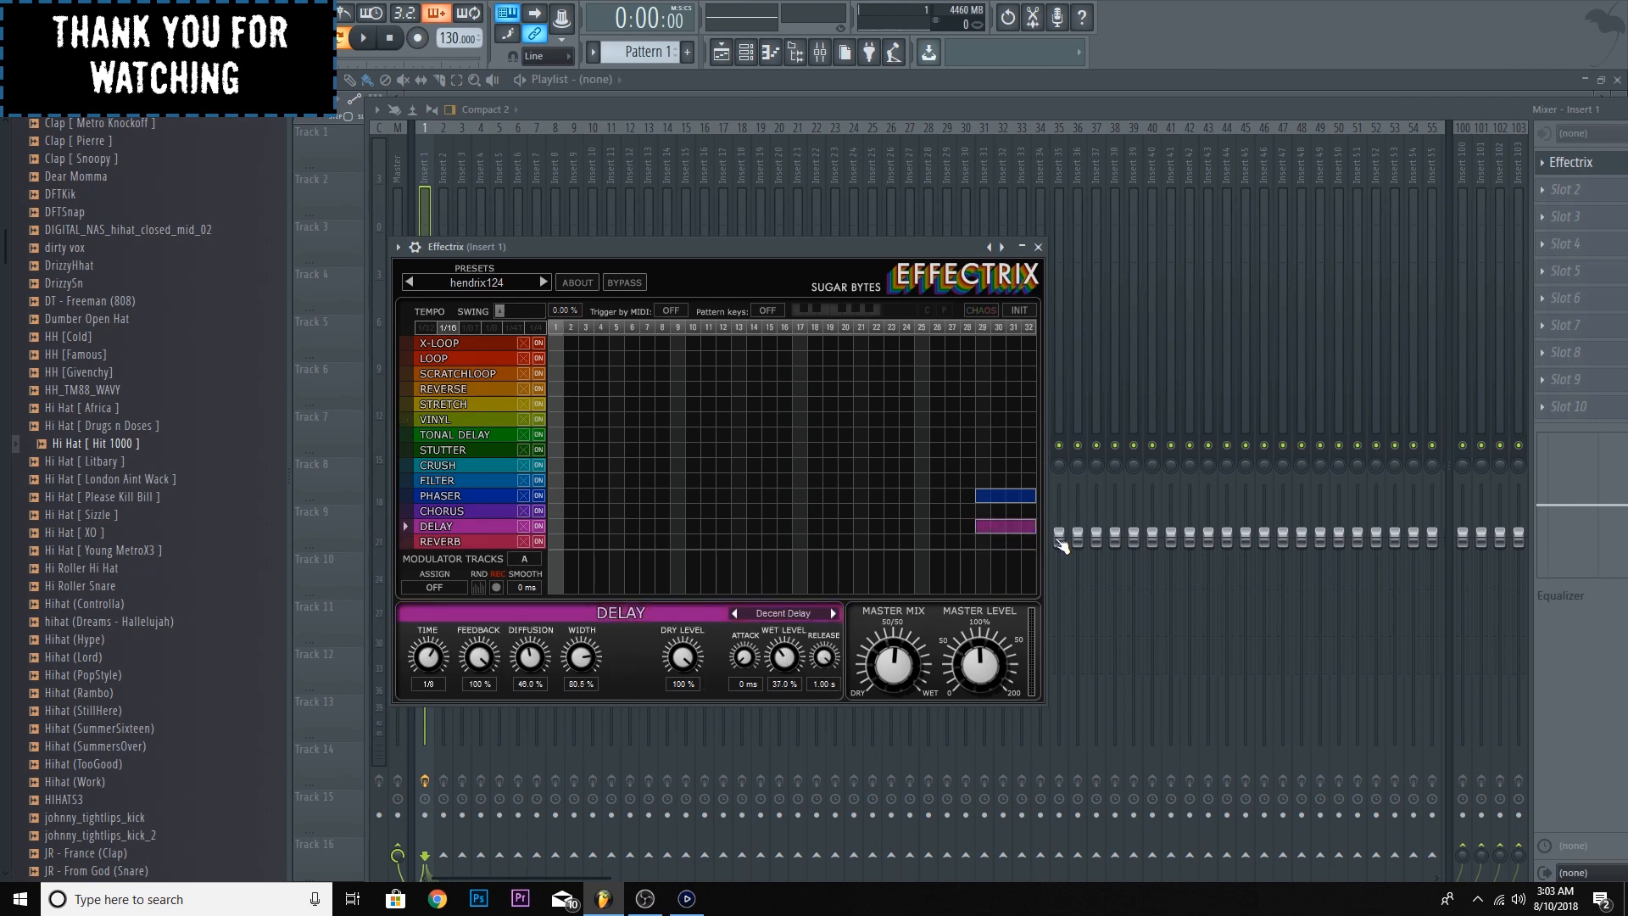
click(1015, 497)
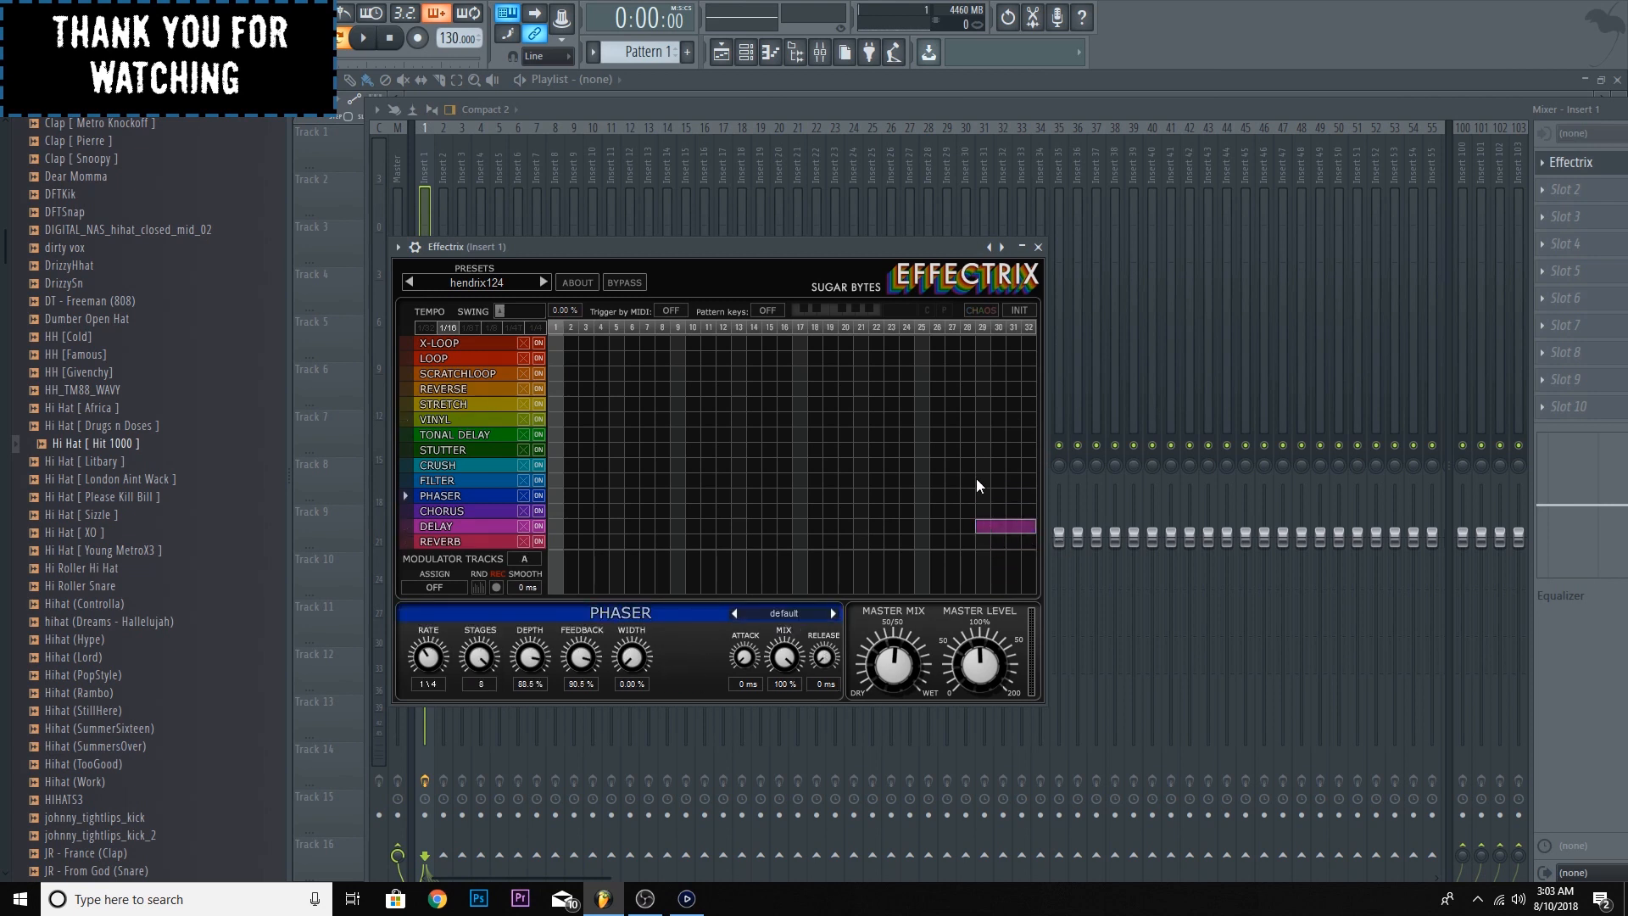
mouse_move(978, 496)
mouse_down()
mouse_move(1013, 498)
mouse_move(989, 477)
mouse_move(984, 494)
mouse_move(1049, 500)
mouse_up()
drag(976, 374, 1096, 374)
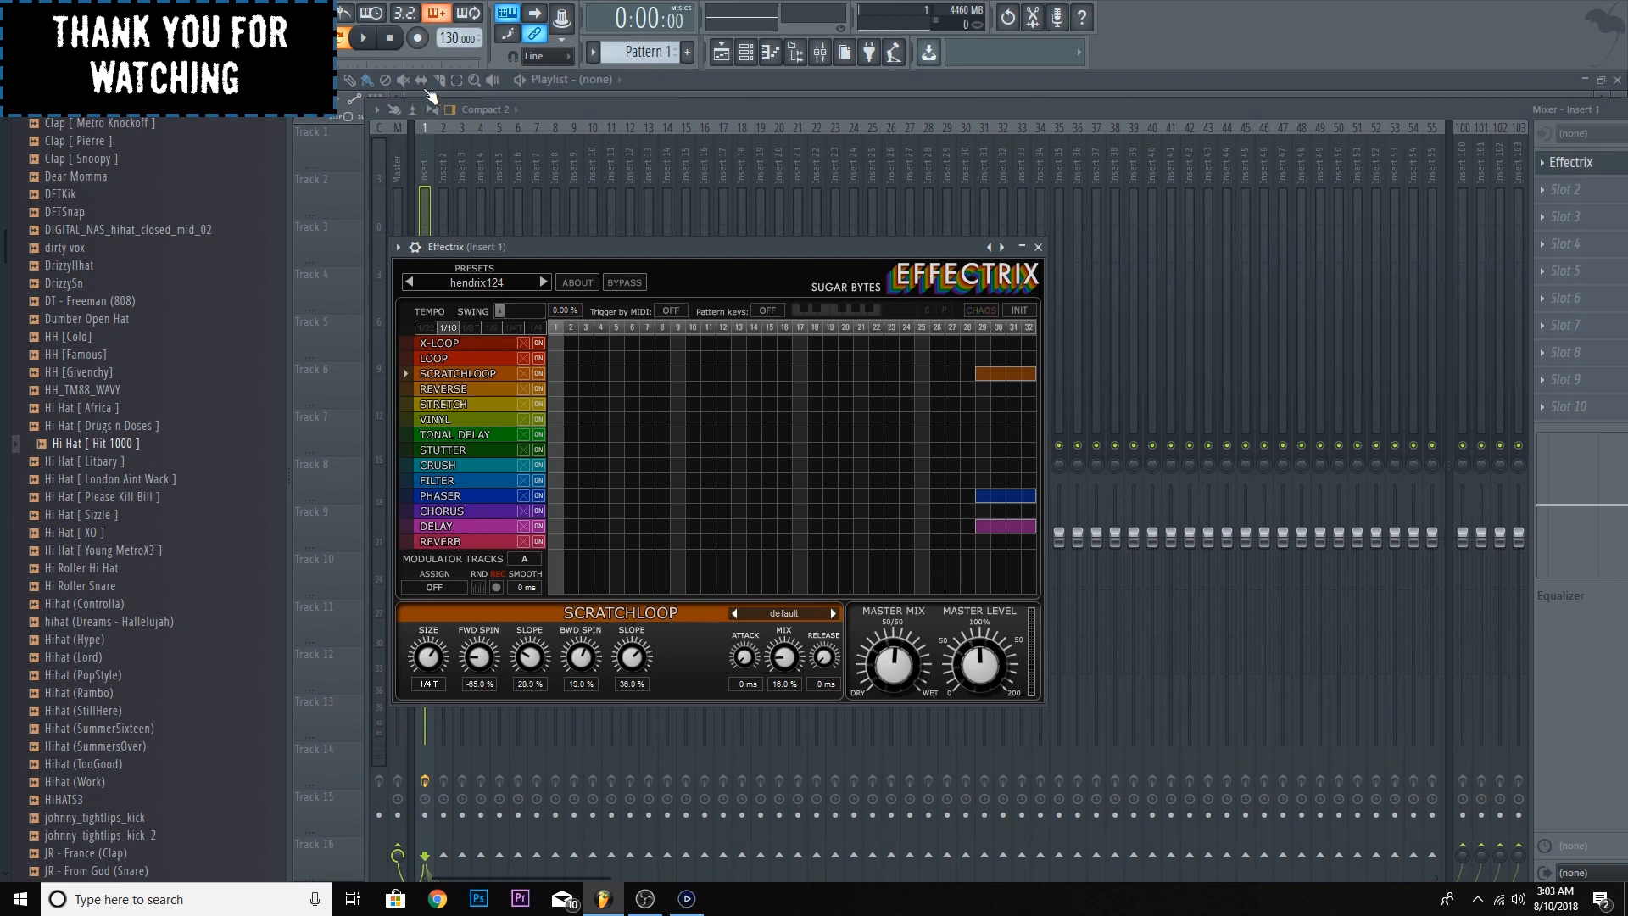
- Turn the Effectrix master mix fully wet, auditioning the hi-hat pattern before and after the change
key(space)
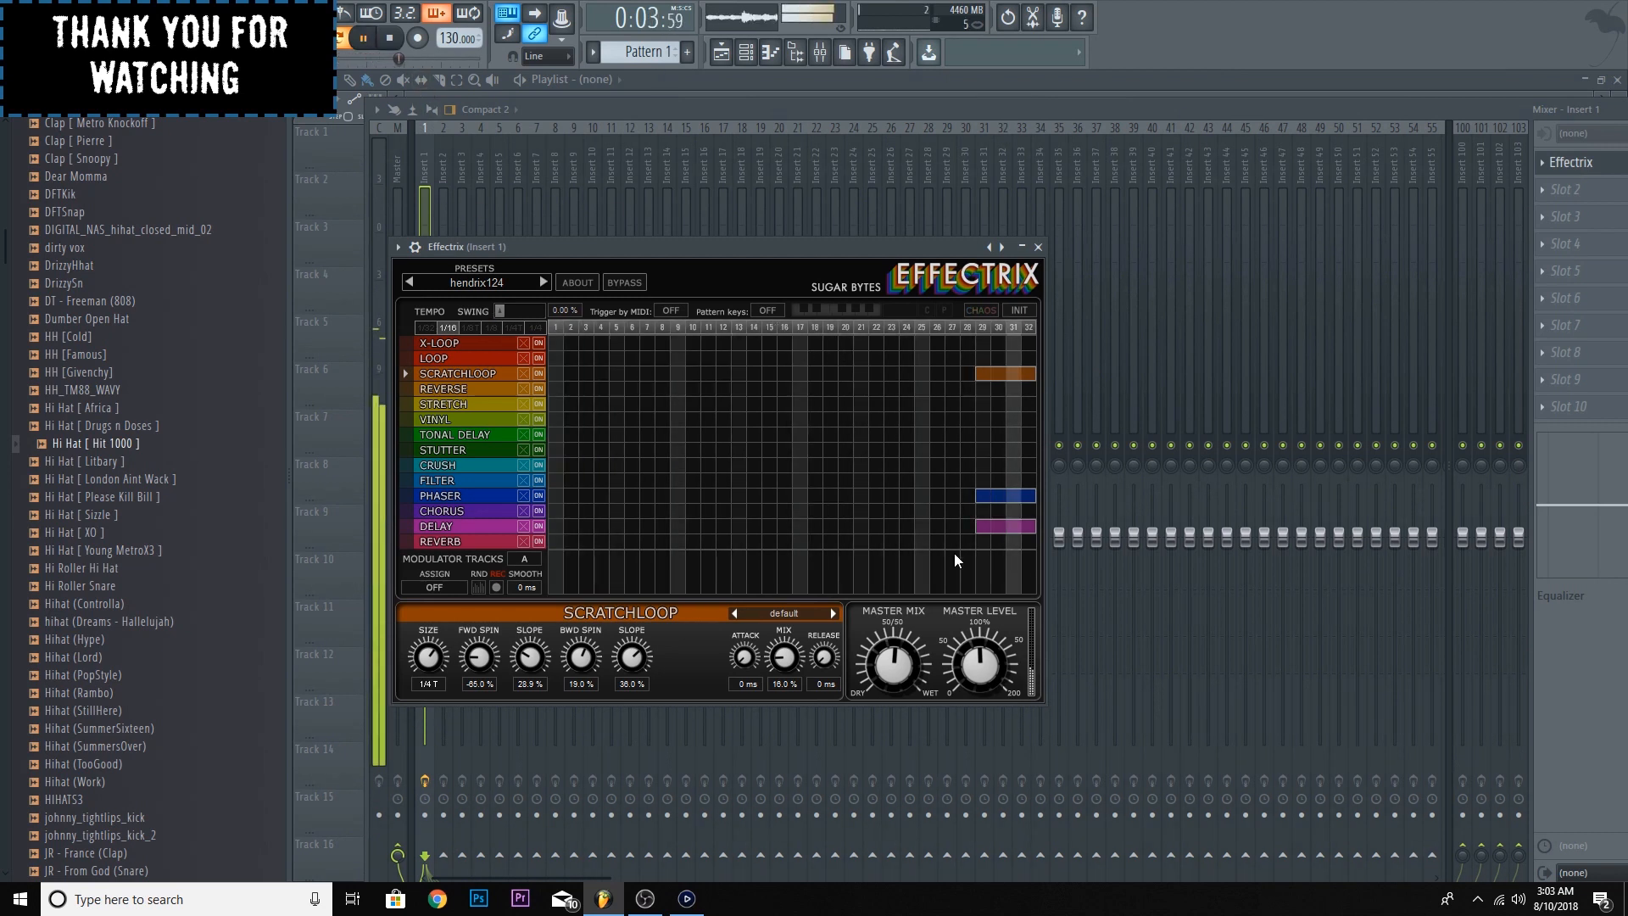
key(space)
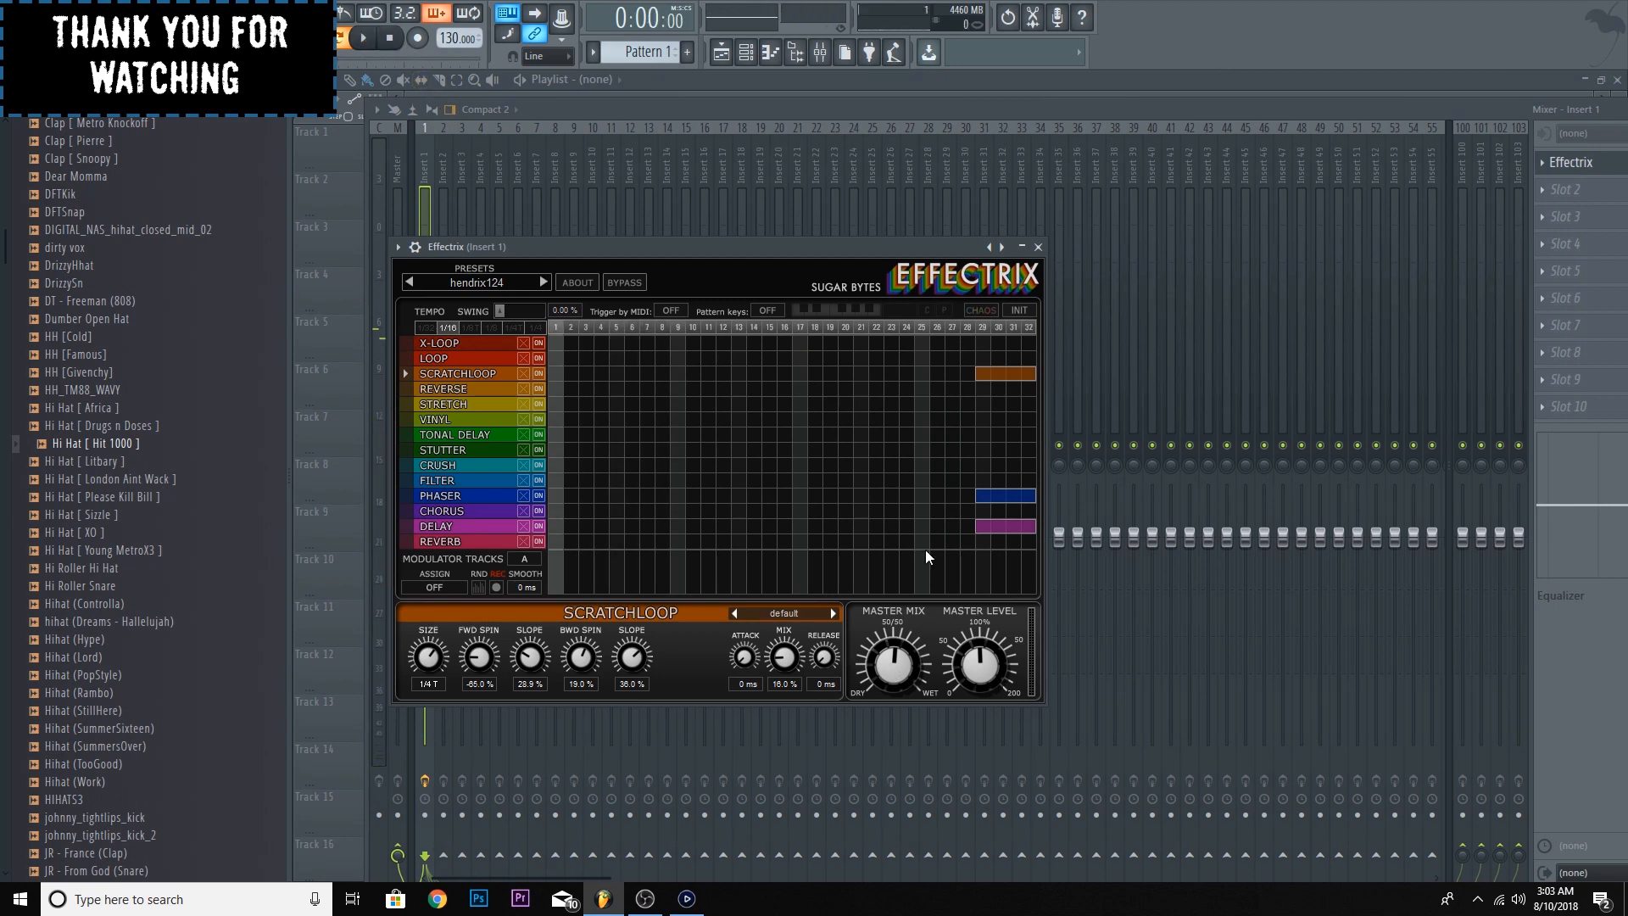
drag(895, 660, 912, 783)
drag(905, 684, 907, 737)
key(space)
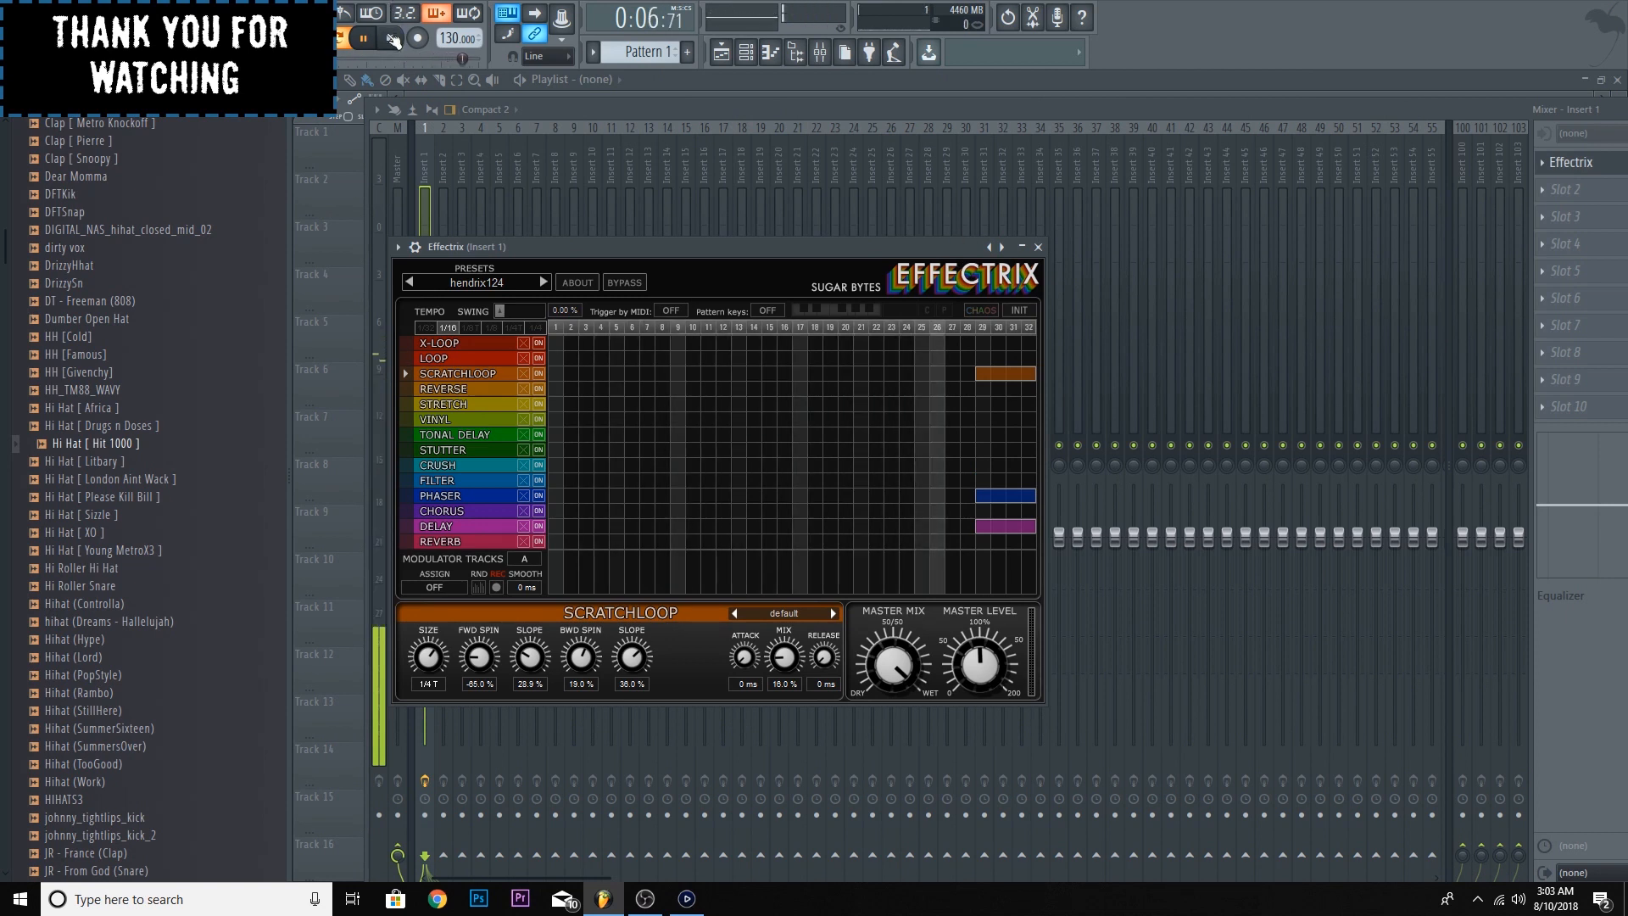
key(space)
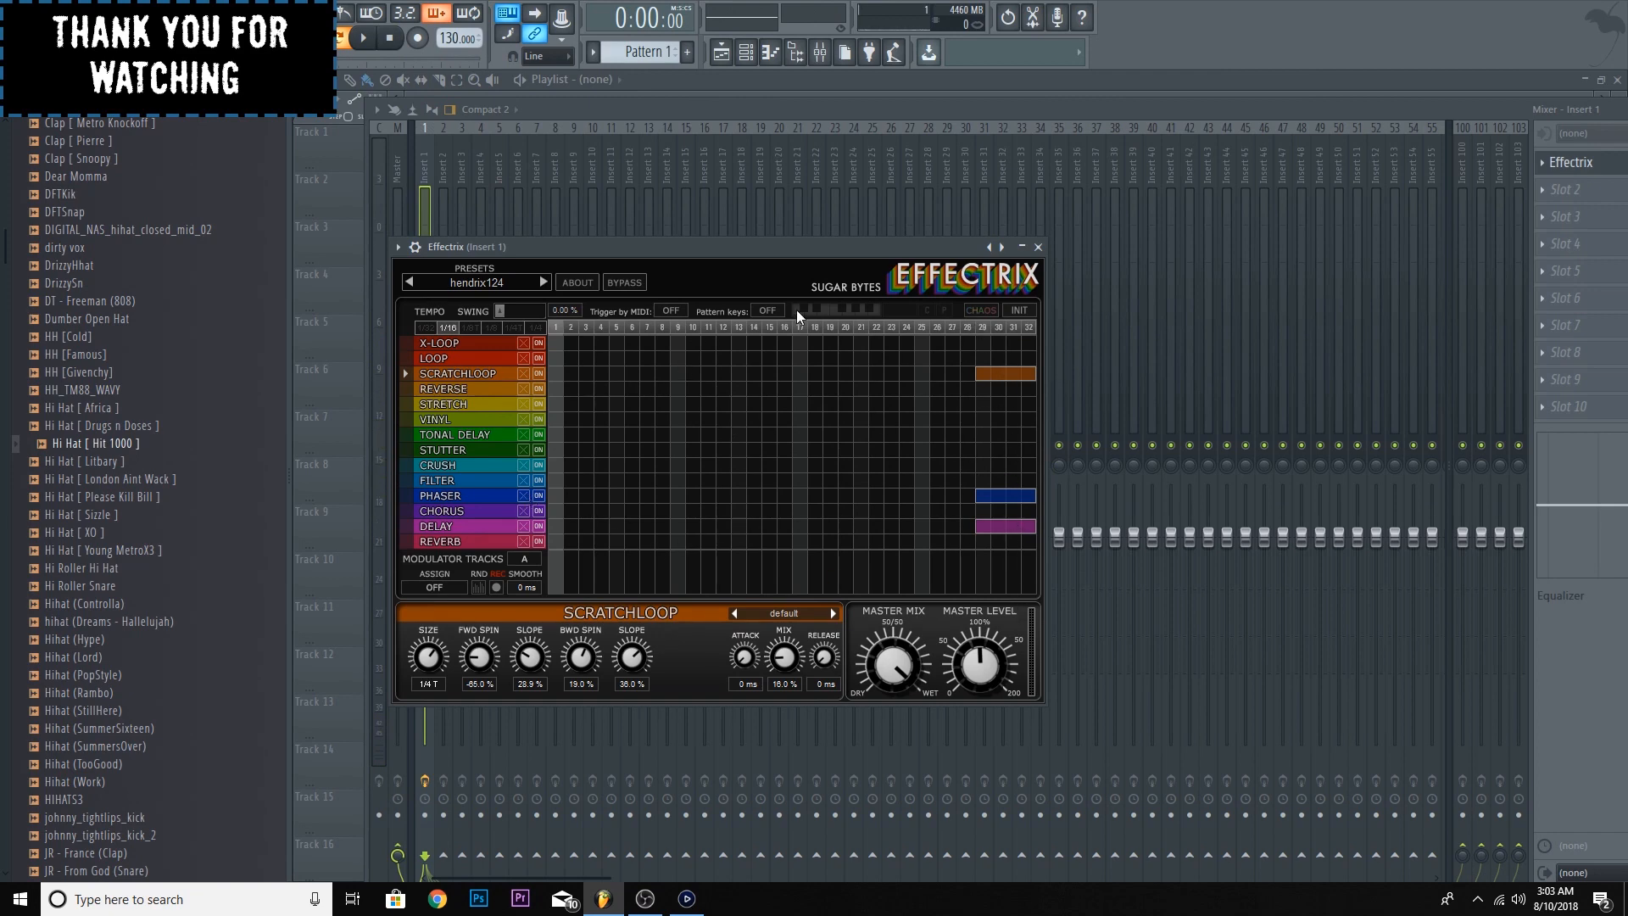
- Replace Effectrix on insert 1 with Fruity Love Philter
click(1290, 112)
click(1543, 171)
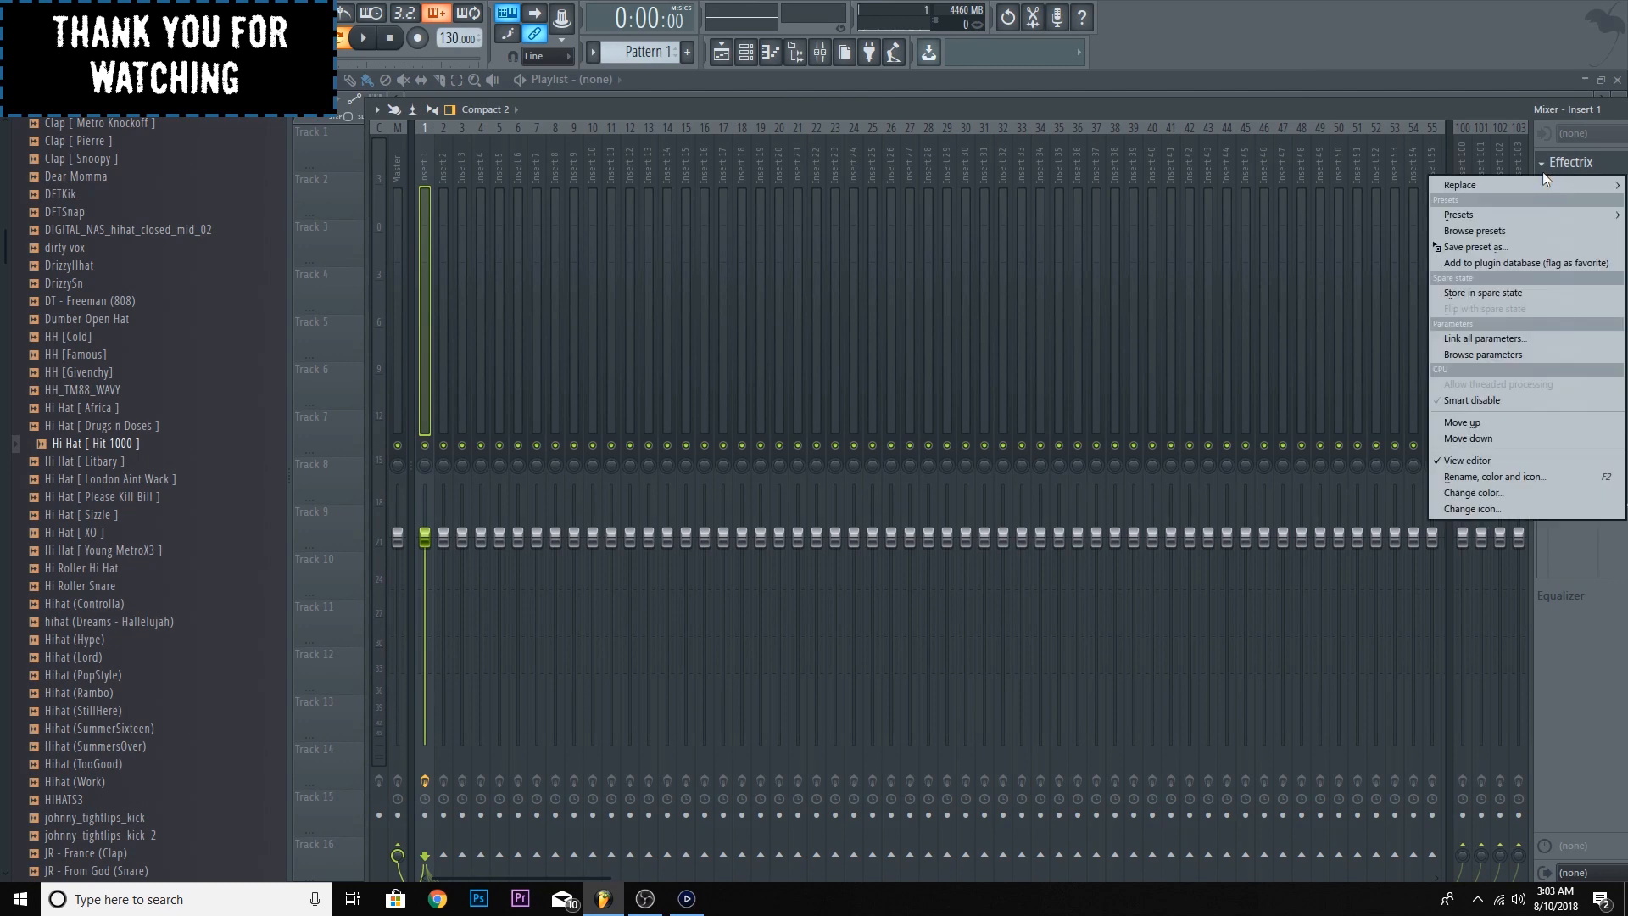
mouse_move(1544, 186)
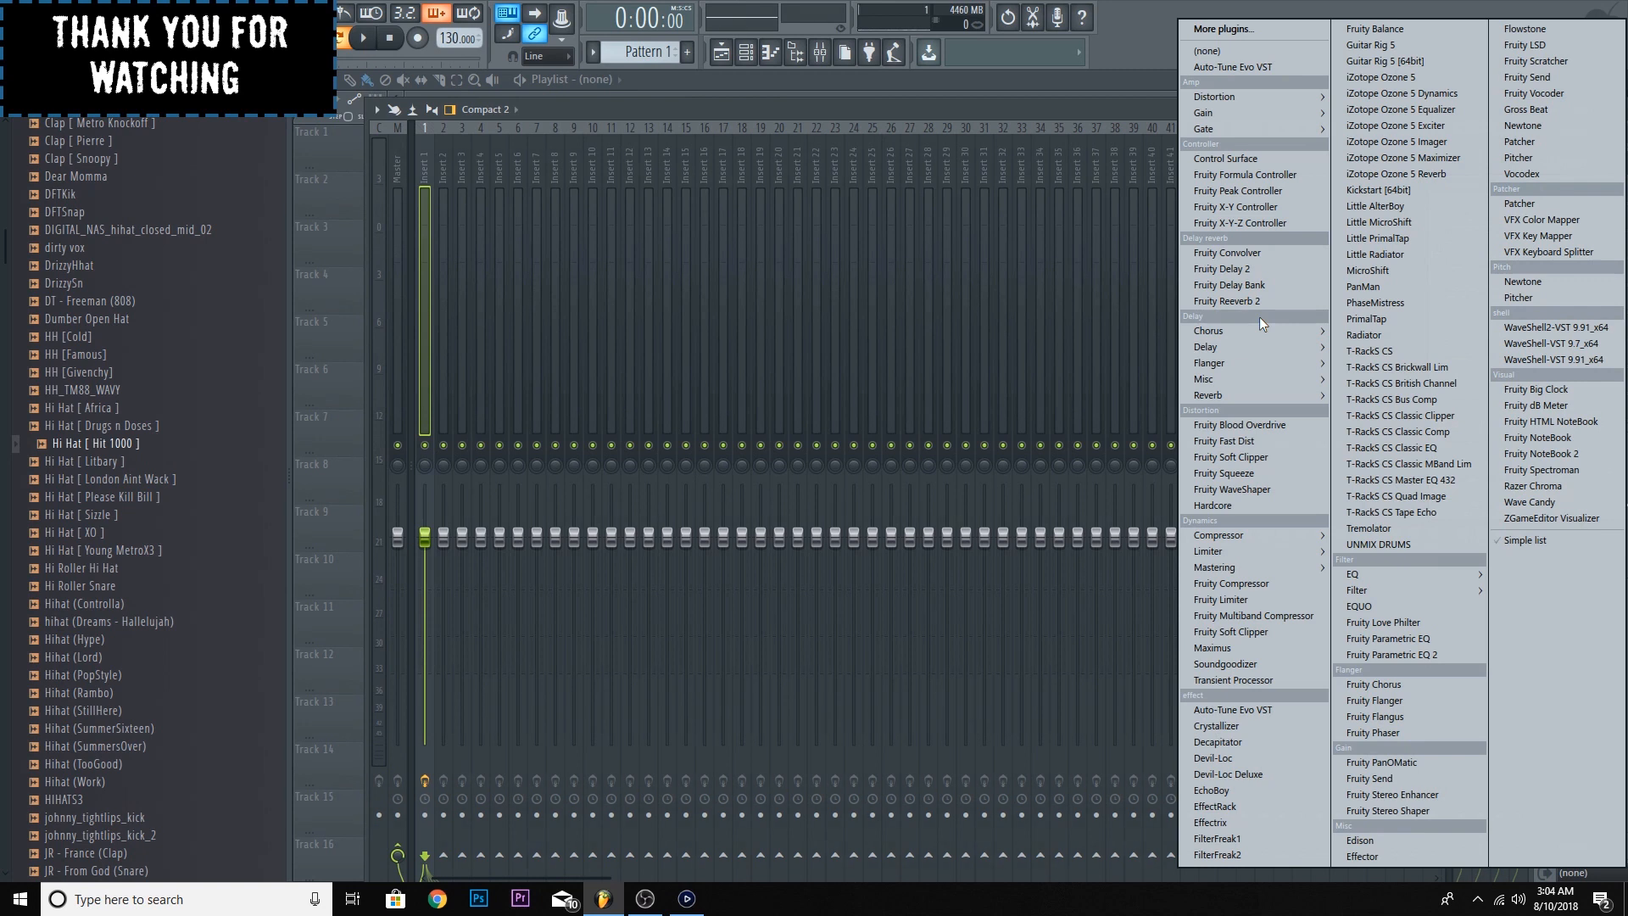
mouse_move(1271, 560)
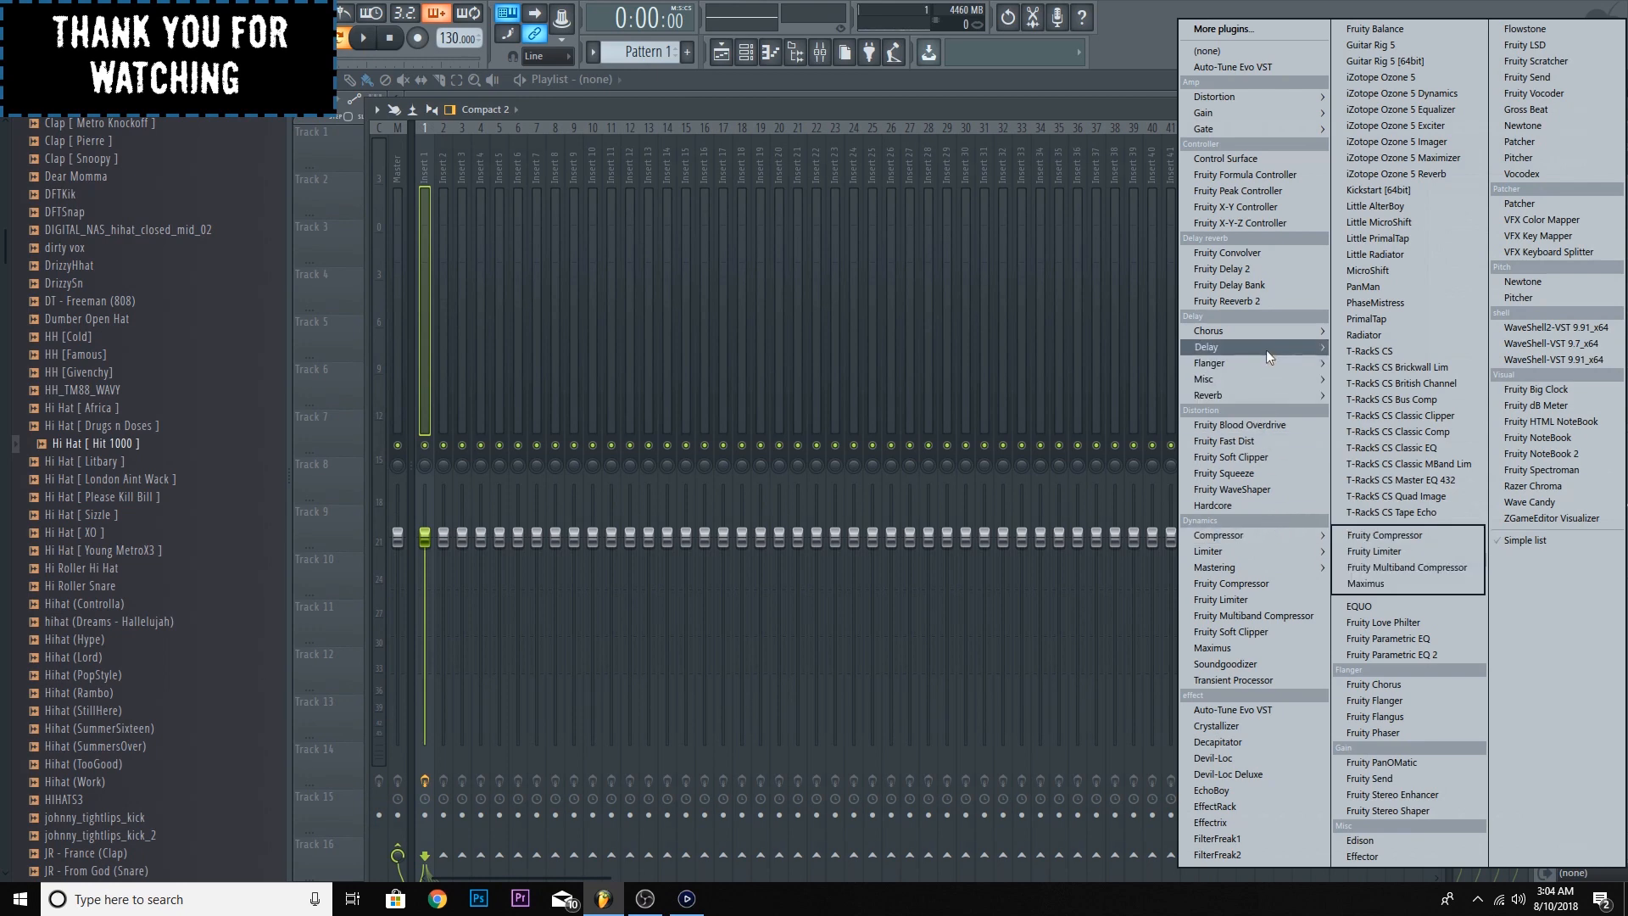
mouse_move(1261, 127)
click(1352, 144)
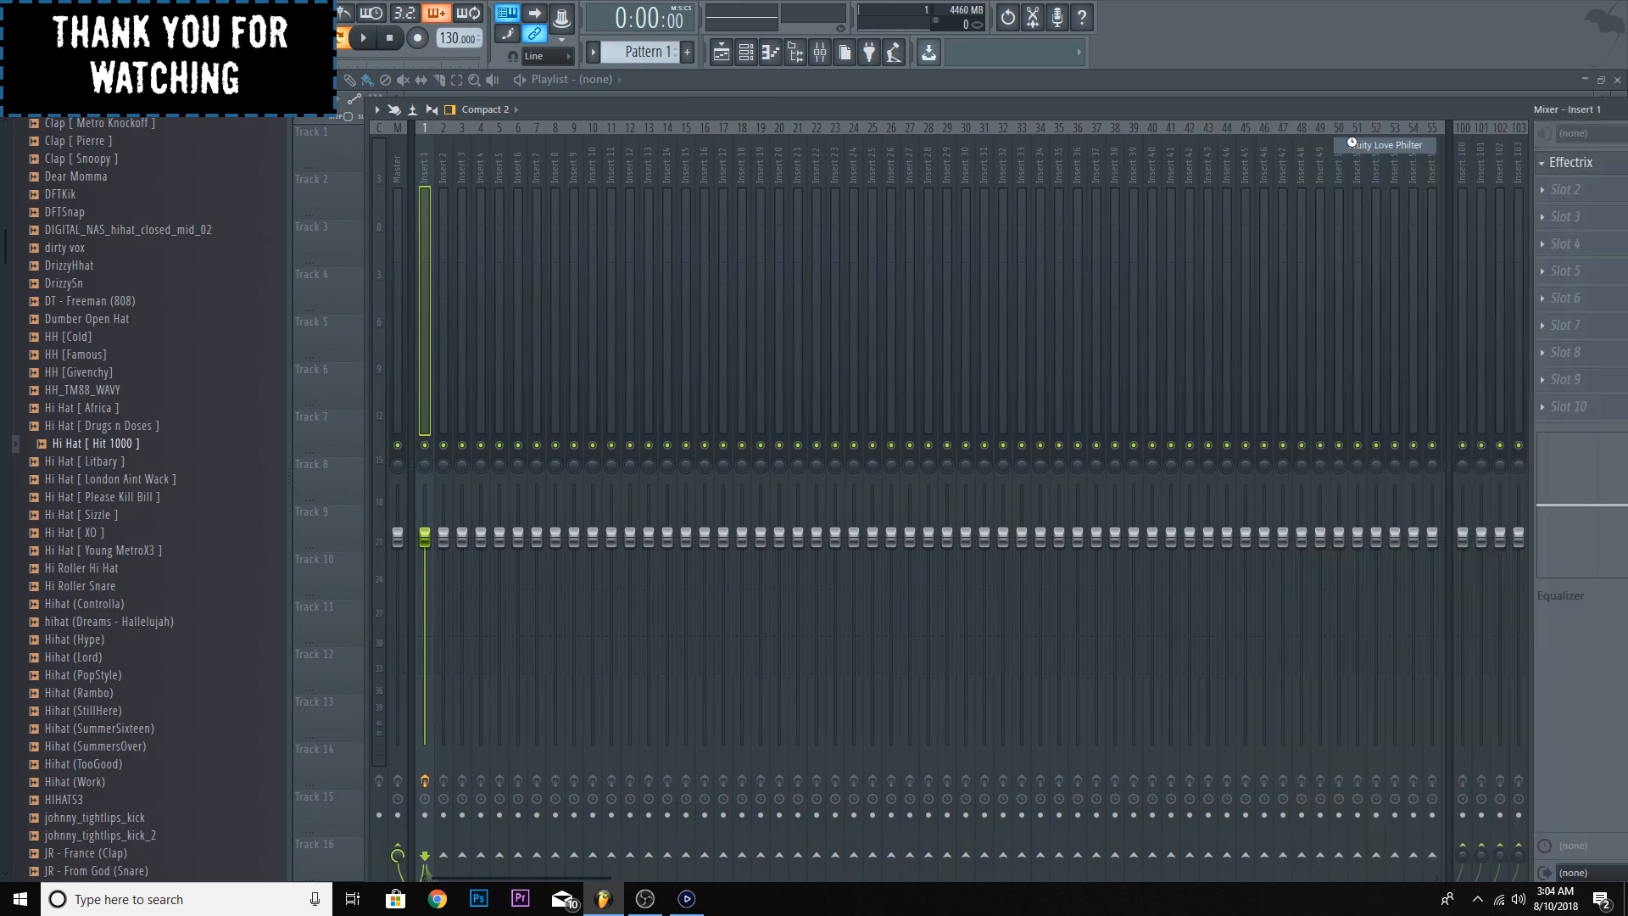
- Load the Simple triangle highpass LFO preset in Fruity Love Philter
drag(736, 242, 764, 184)
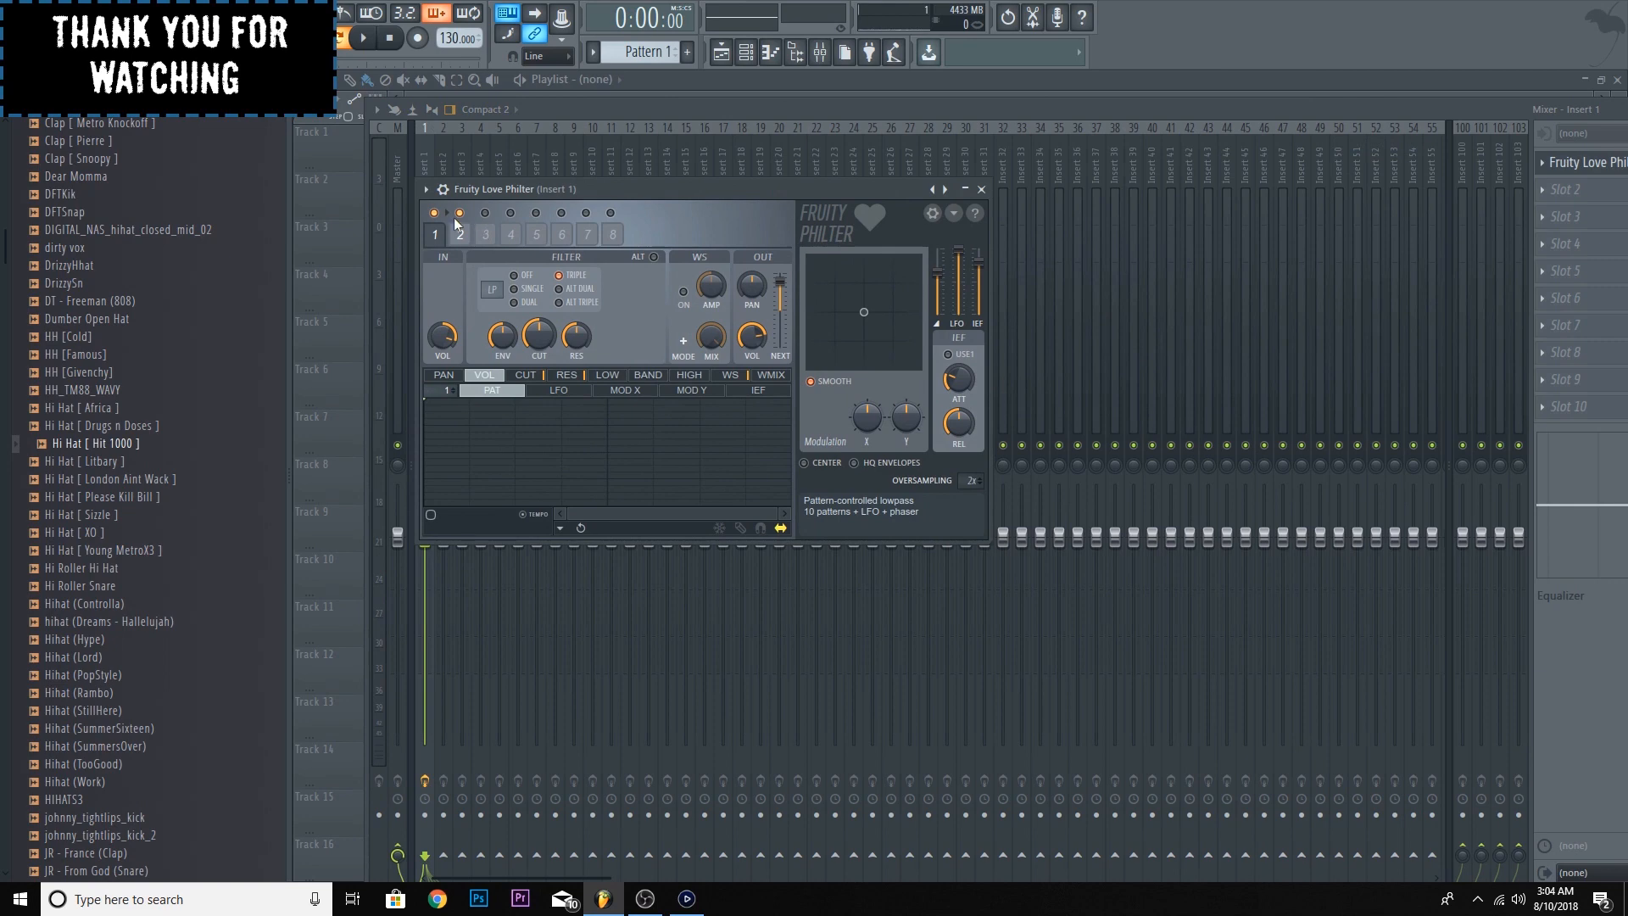
click(426, 190)
mouse_move(463, 242)
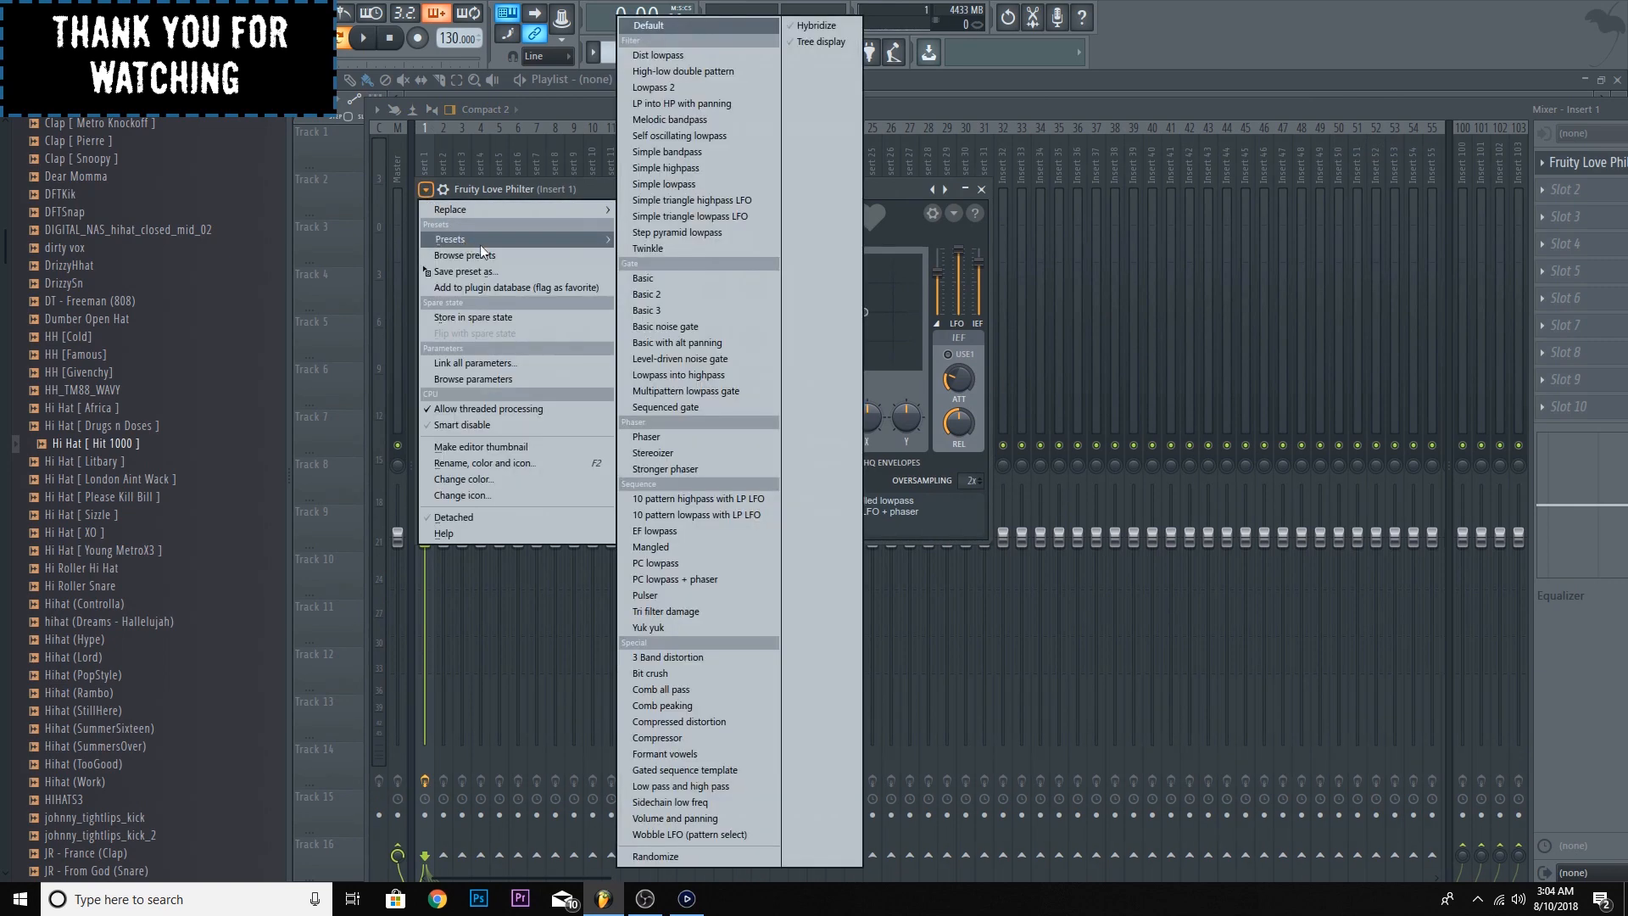
click(701, 206)
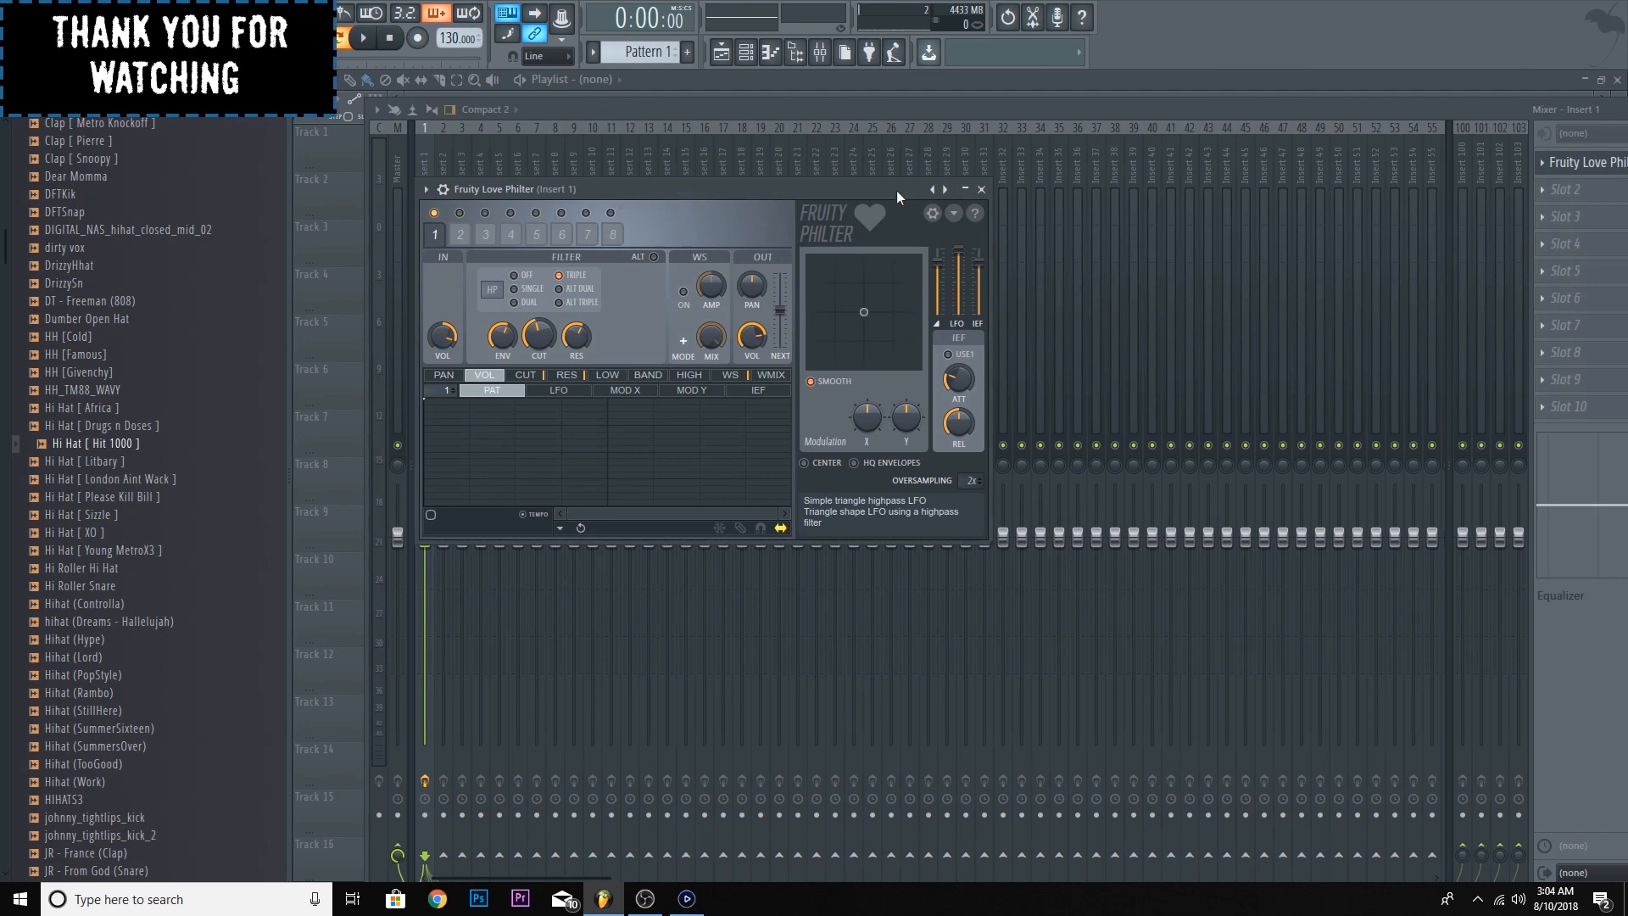
- Add Fruity Parametric EQ 2 to slot 2 of insert 1 and disable Fruity Love Philter
drag(1451, 105, 1354, 131)
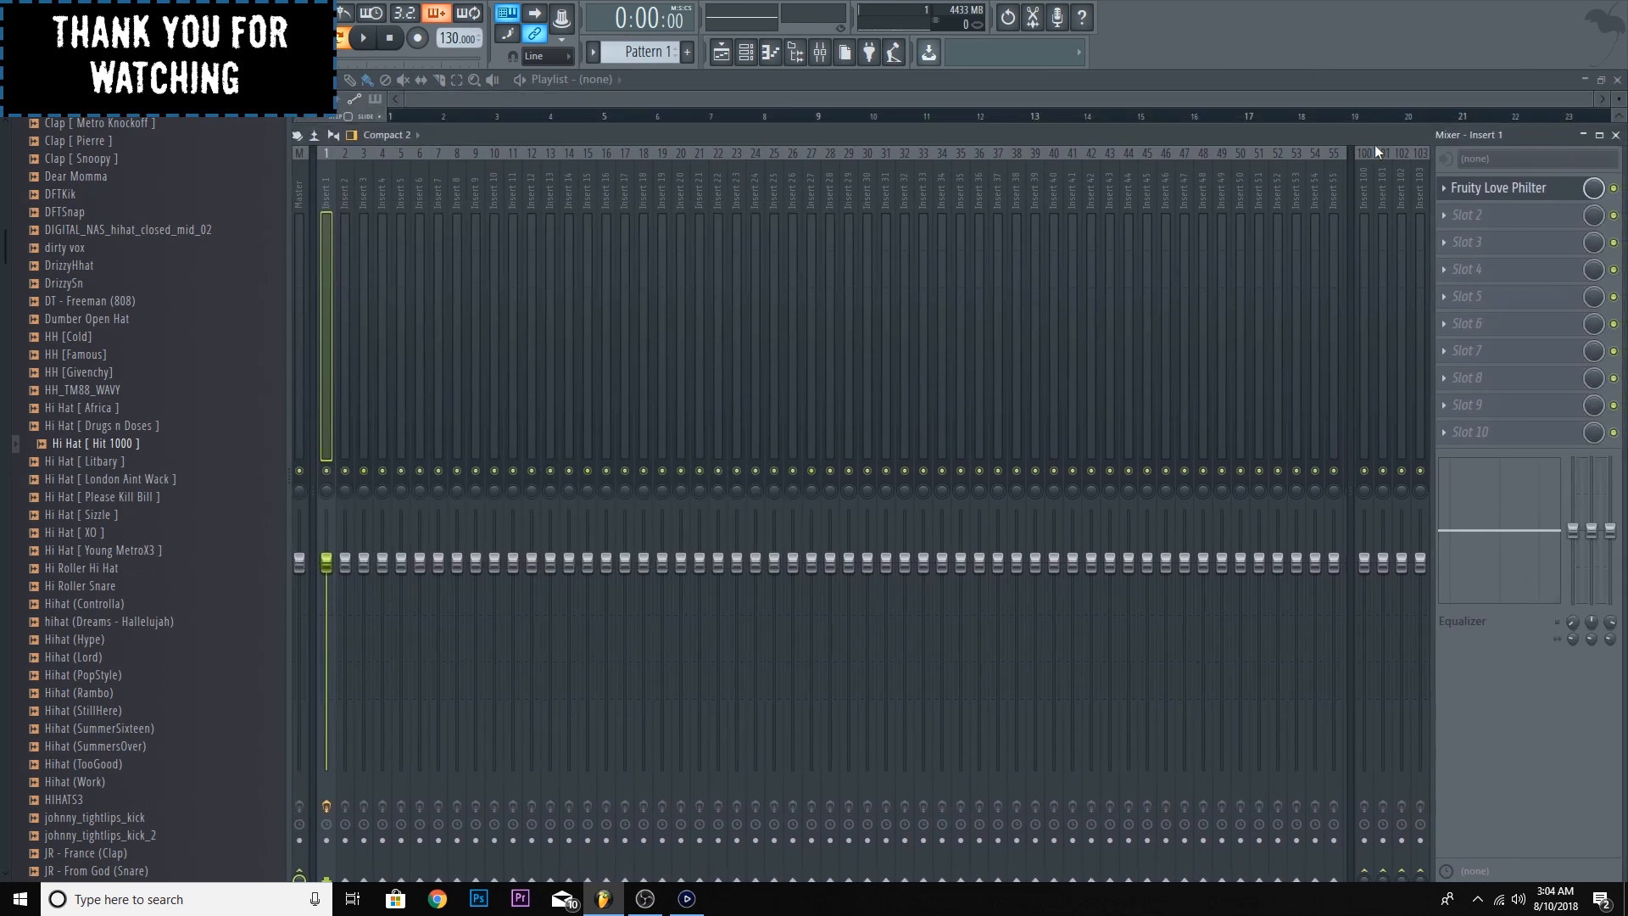
click(1449, 215)
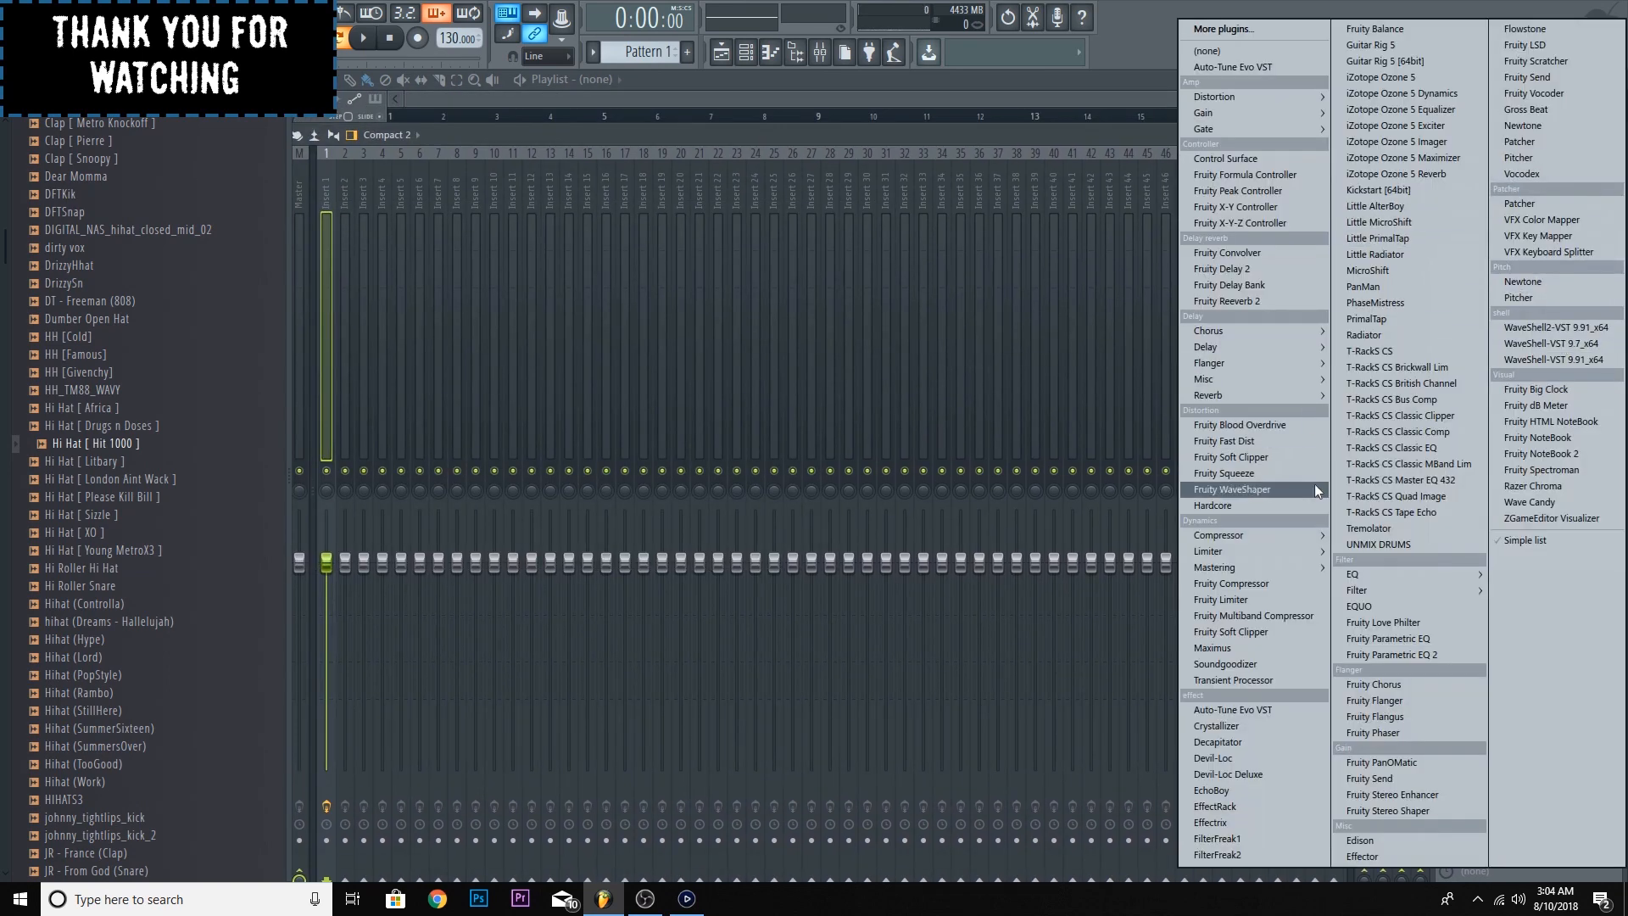
click(1398, 654)
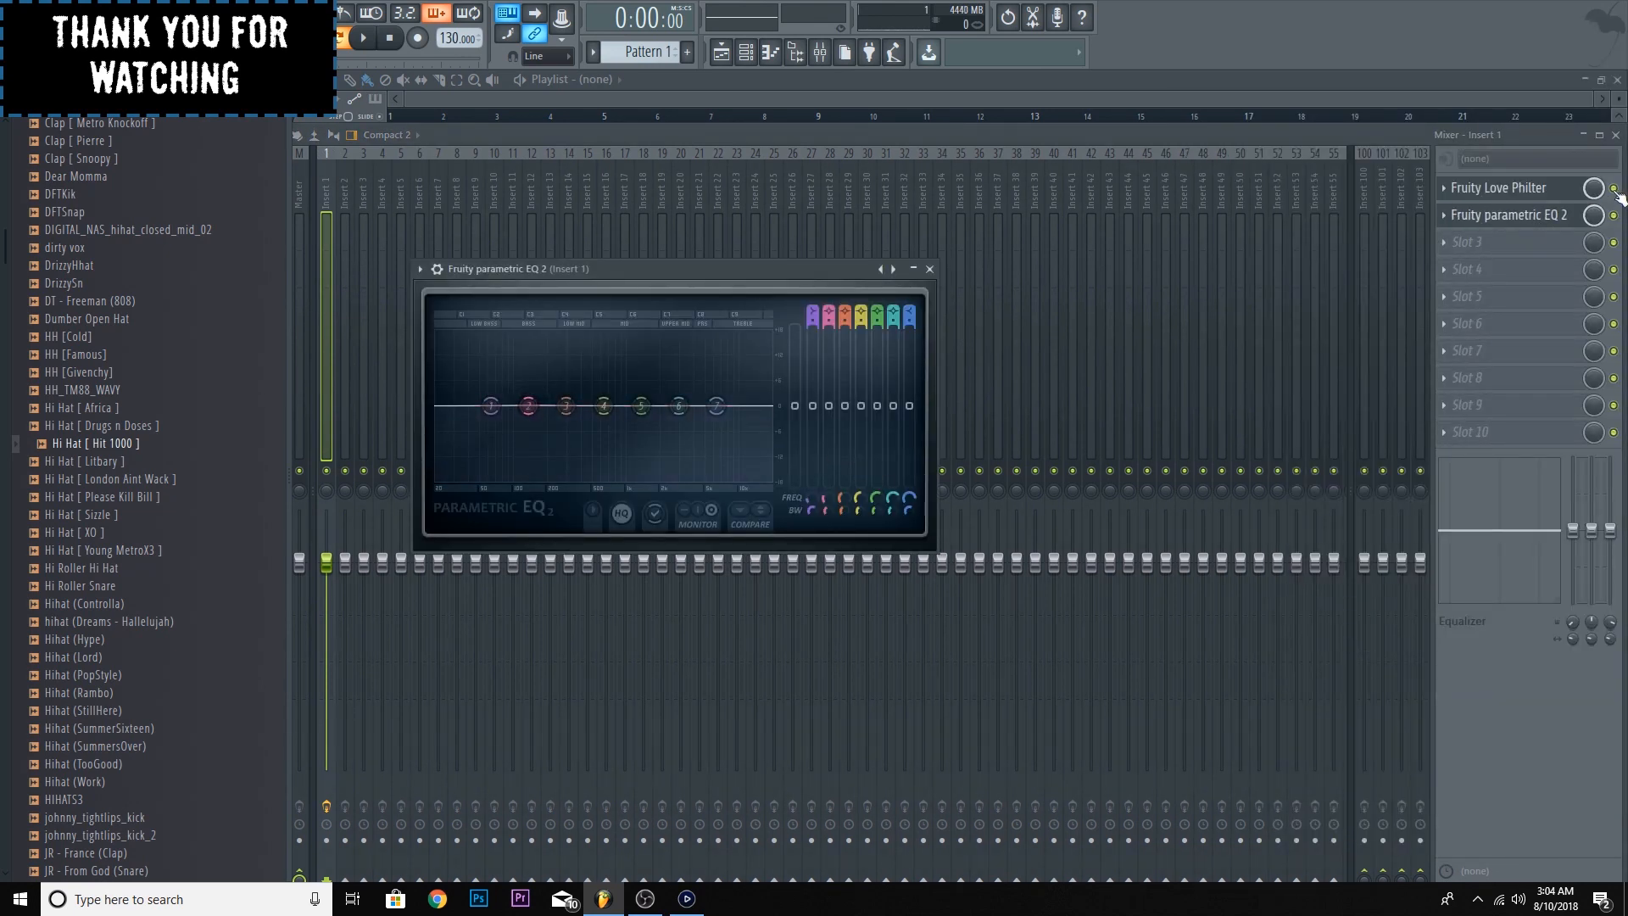
click(1537, 218)
click(1537, 218)
- Sweep band 1 of the parametric EQ while the hi-hats play, and leave it as a slight low-end cut
click(363, 39)
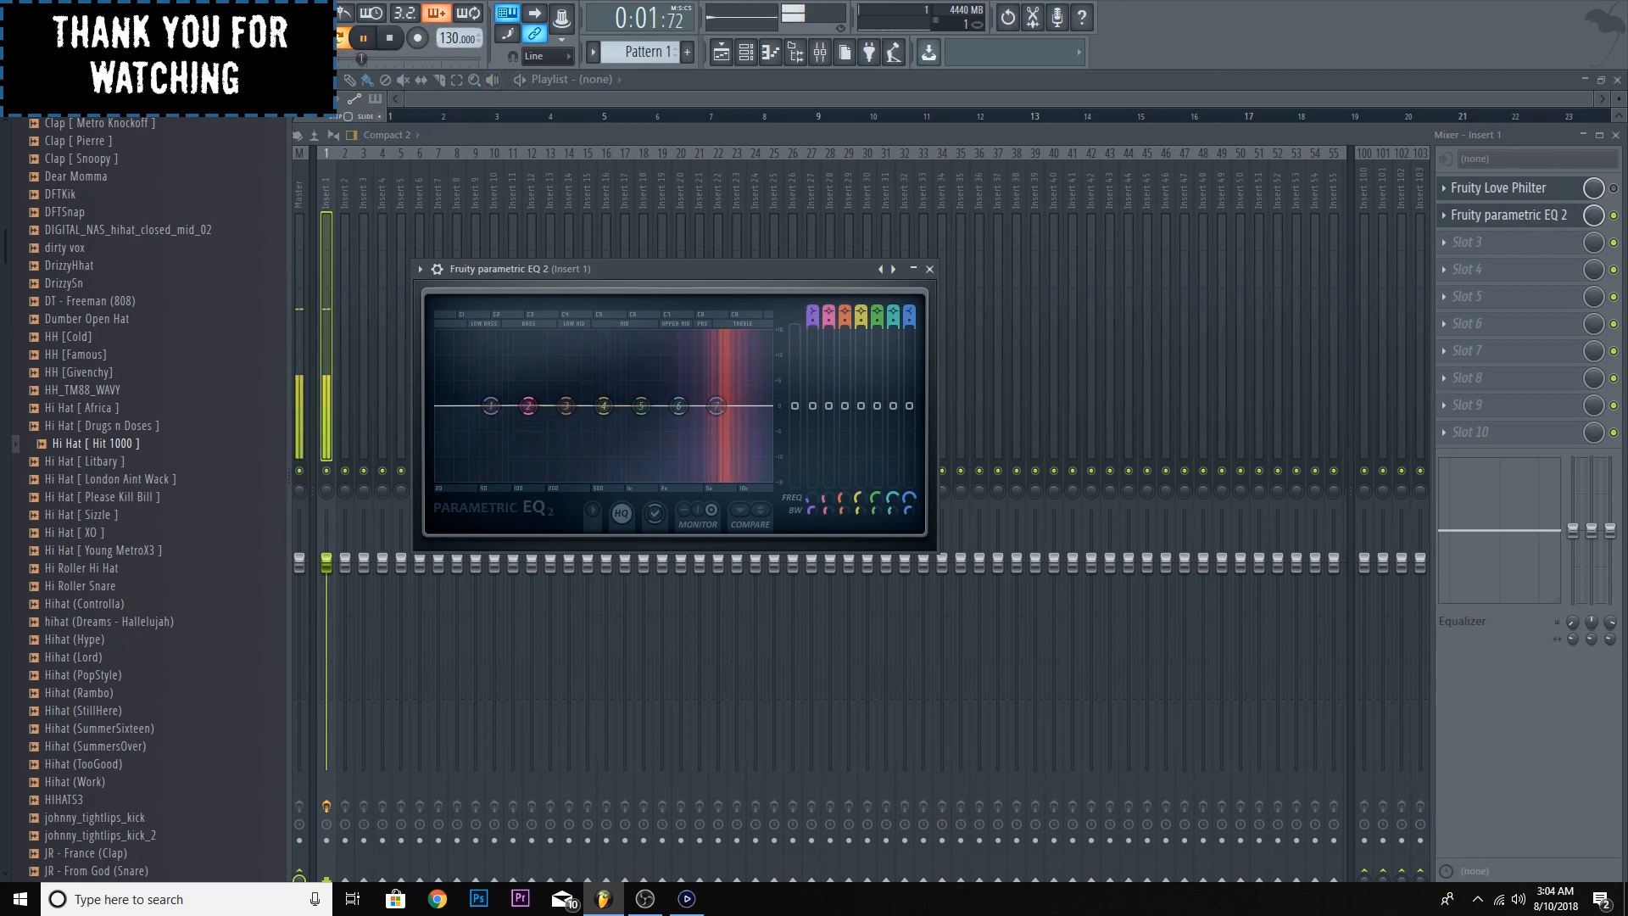
drag(491, 405, 713, 479)
click(389, 37)
drag(671, 478, 536, 415)
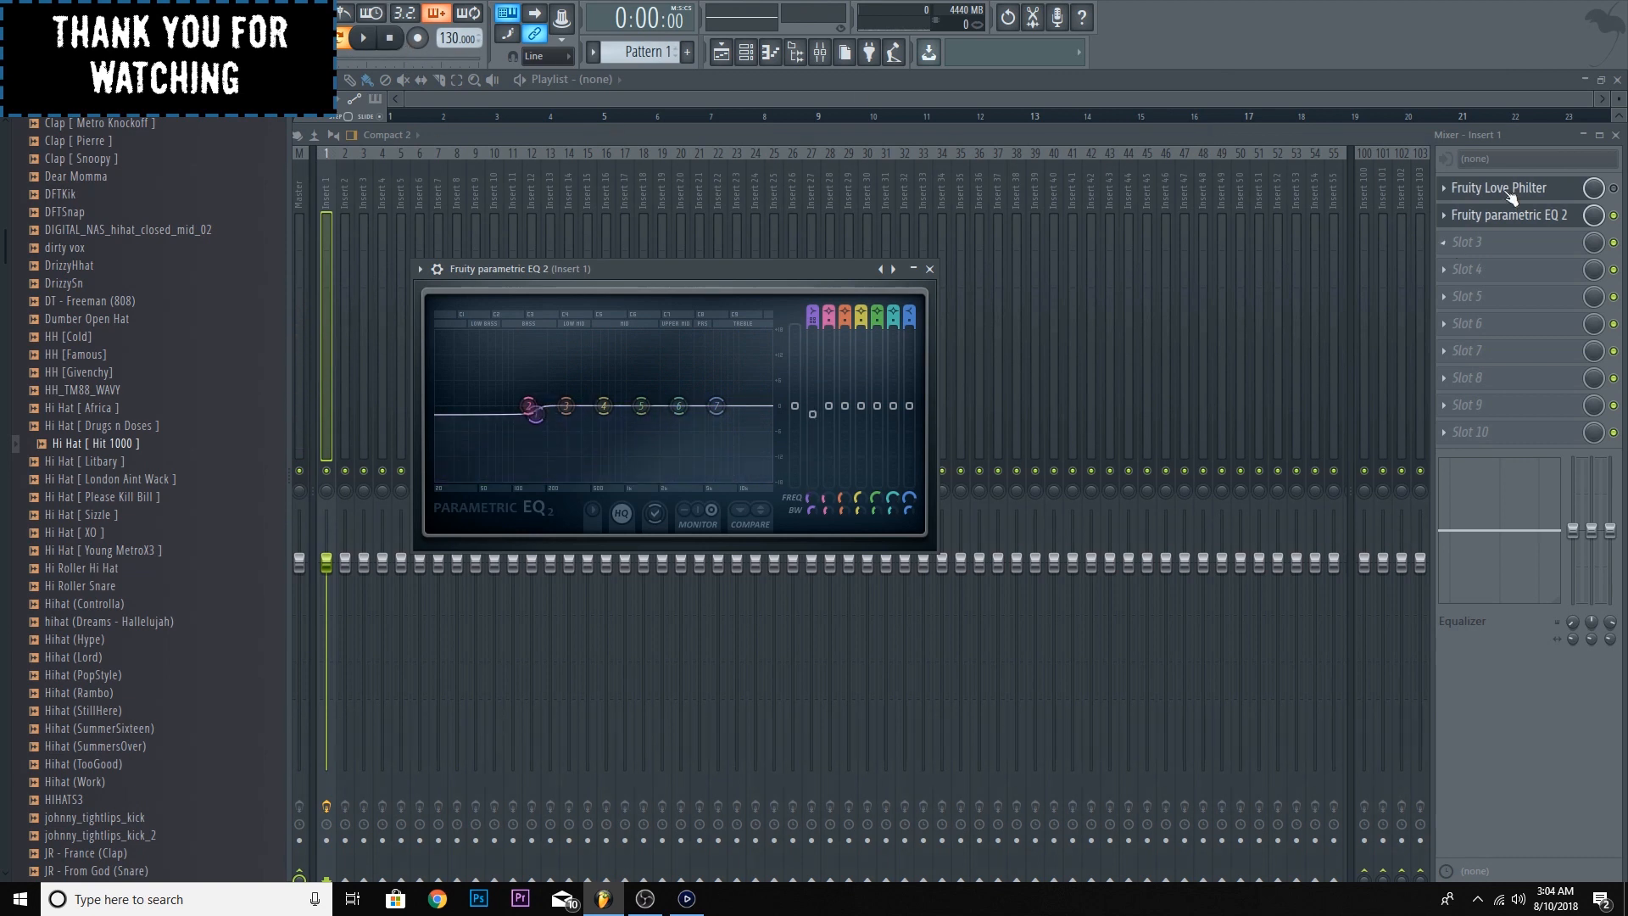
- Enable Fruity Love Philter, disable the parametric EQ, and play the hi-hat pattern with the channel rack open
click(1614, 189)
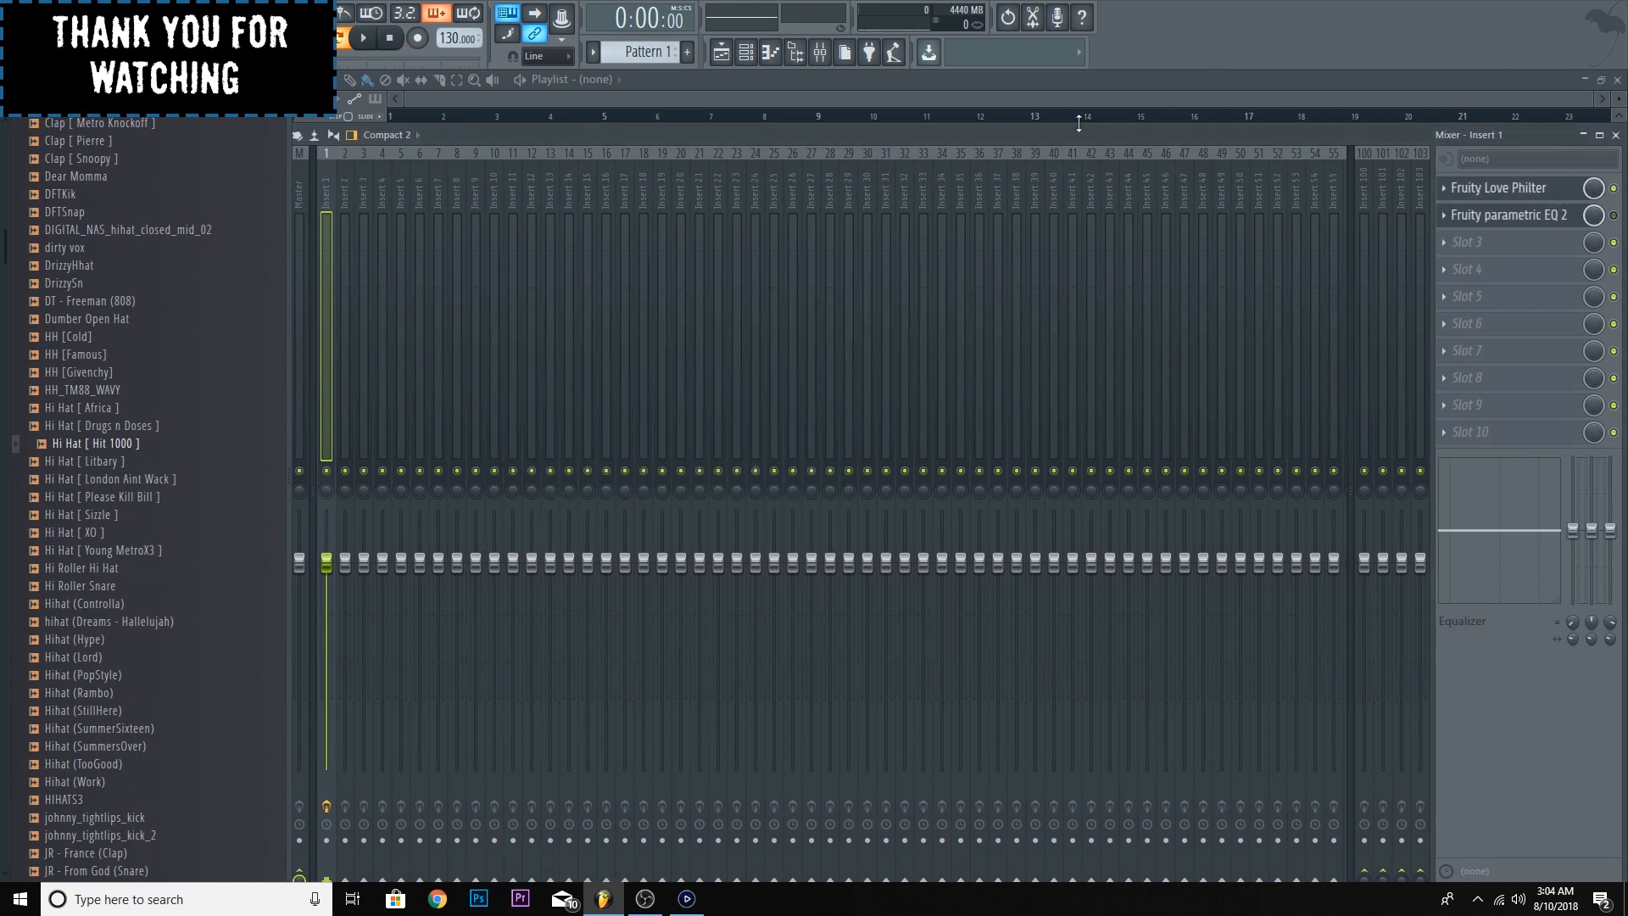
click(363, 38)
click(391, 37)
click(746, 52)
click(362, 42)
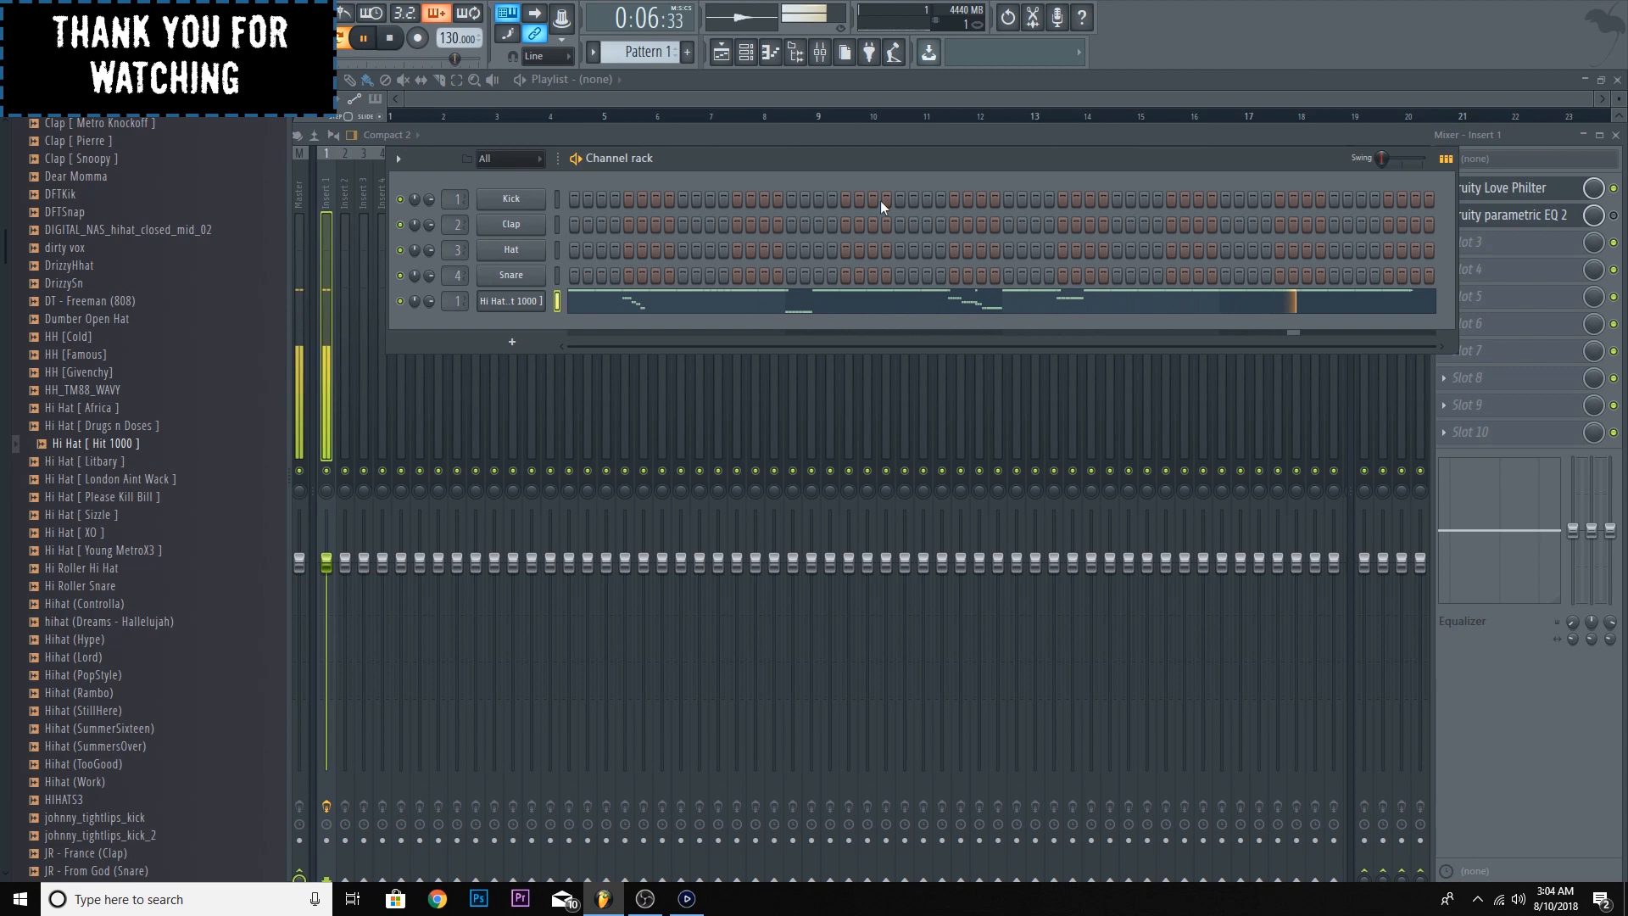
- Stop playback, replace Fruity Love Philter with Gross Beat in slot 1 of insert 1, and open the Gross Beat window
click(393, 41)
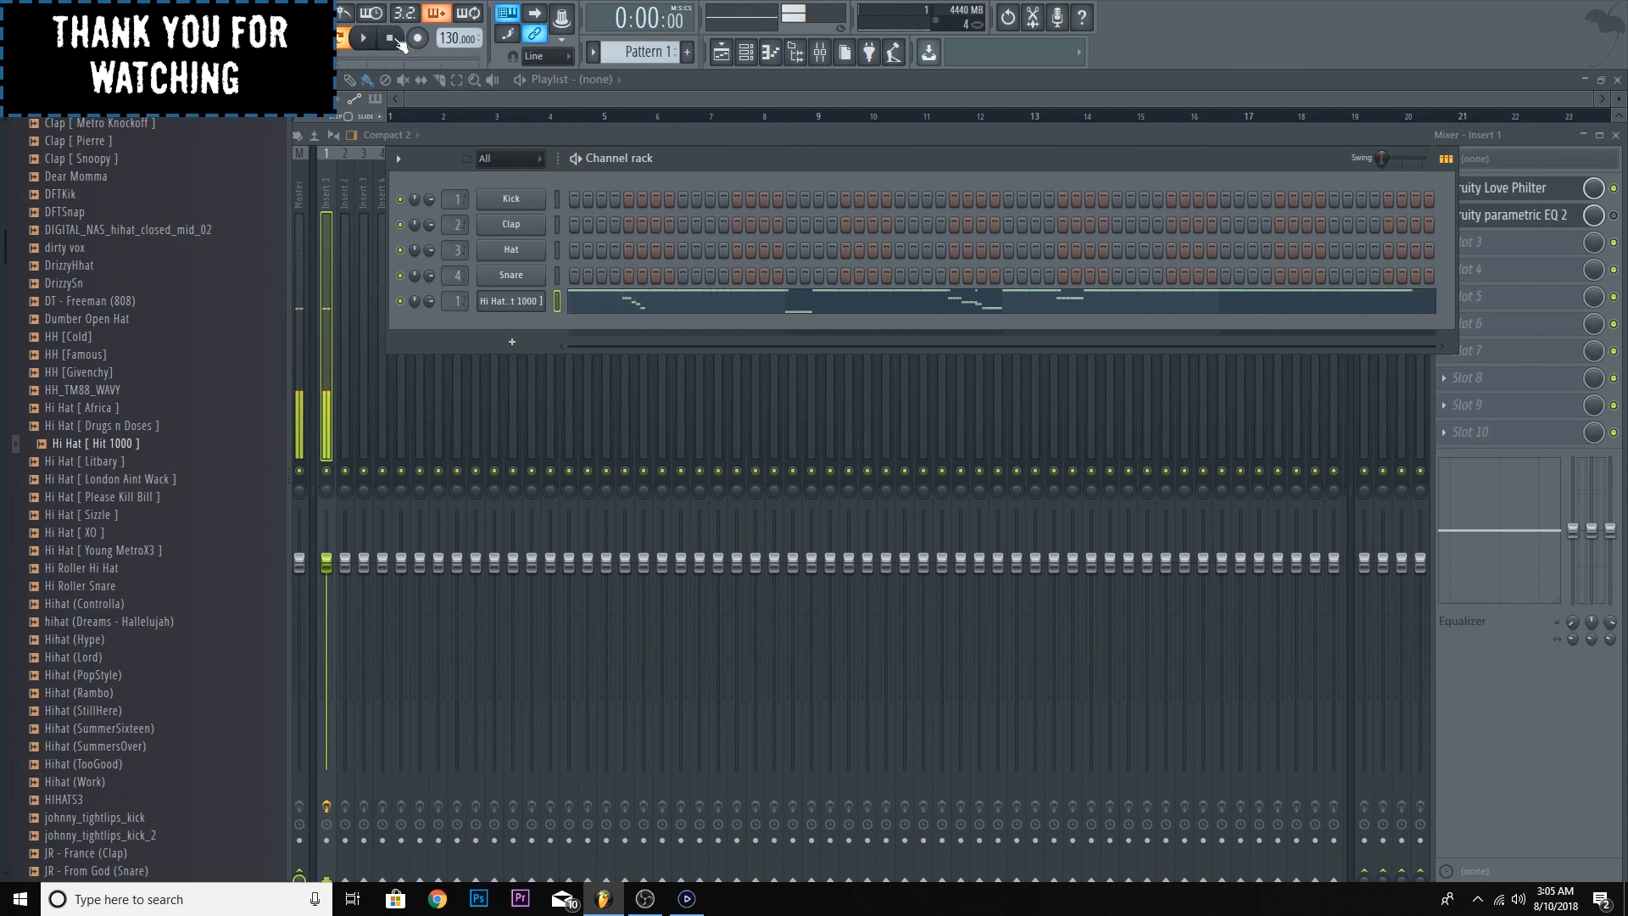
click(1537, 136)
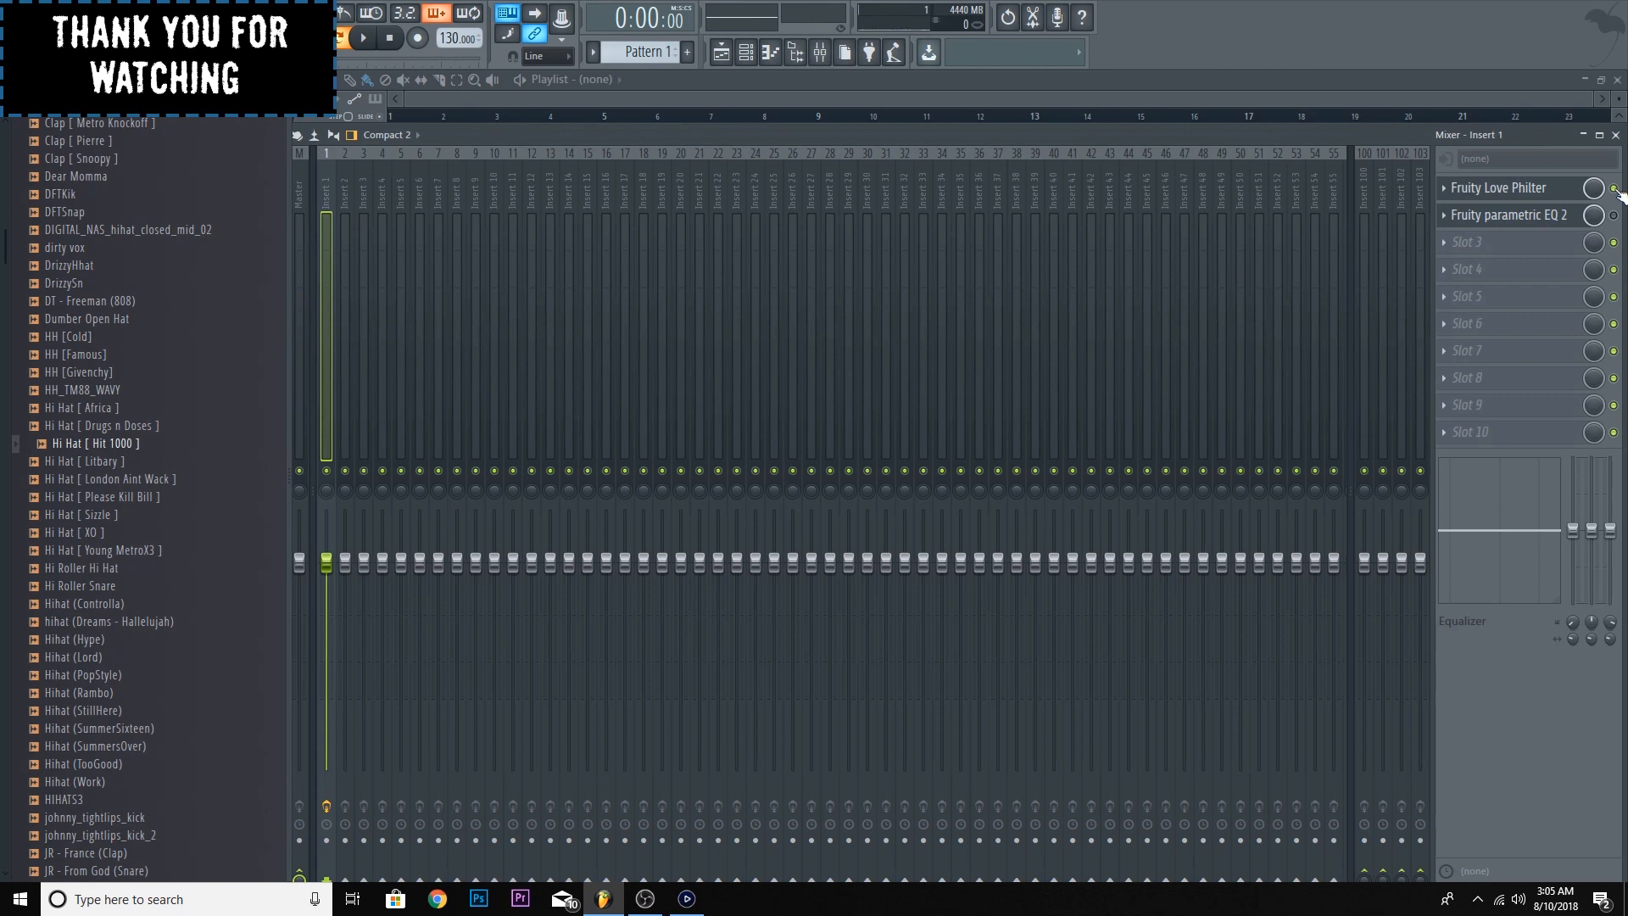
click(1444, 189)
mouse_move(1454, 208)
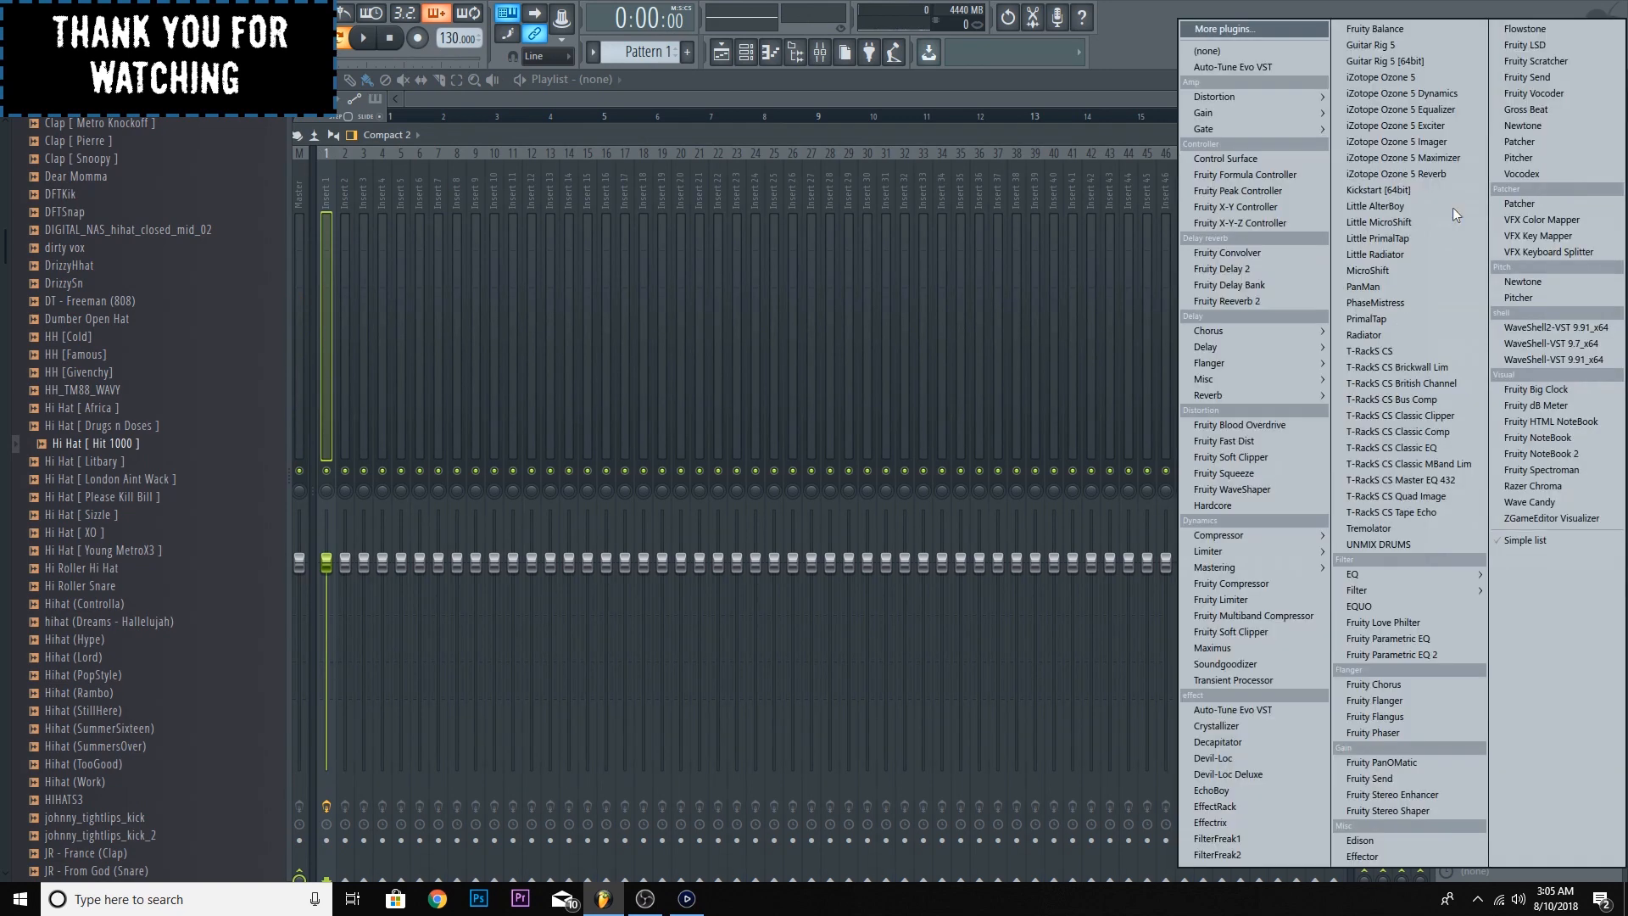
click(1539, 109)
click(1614, 195)
click(1539, 189)
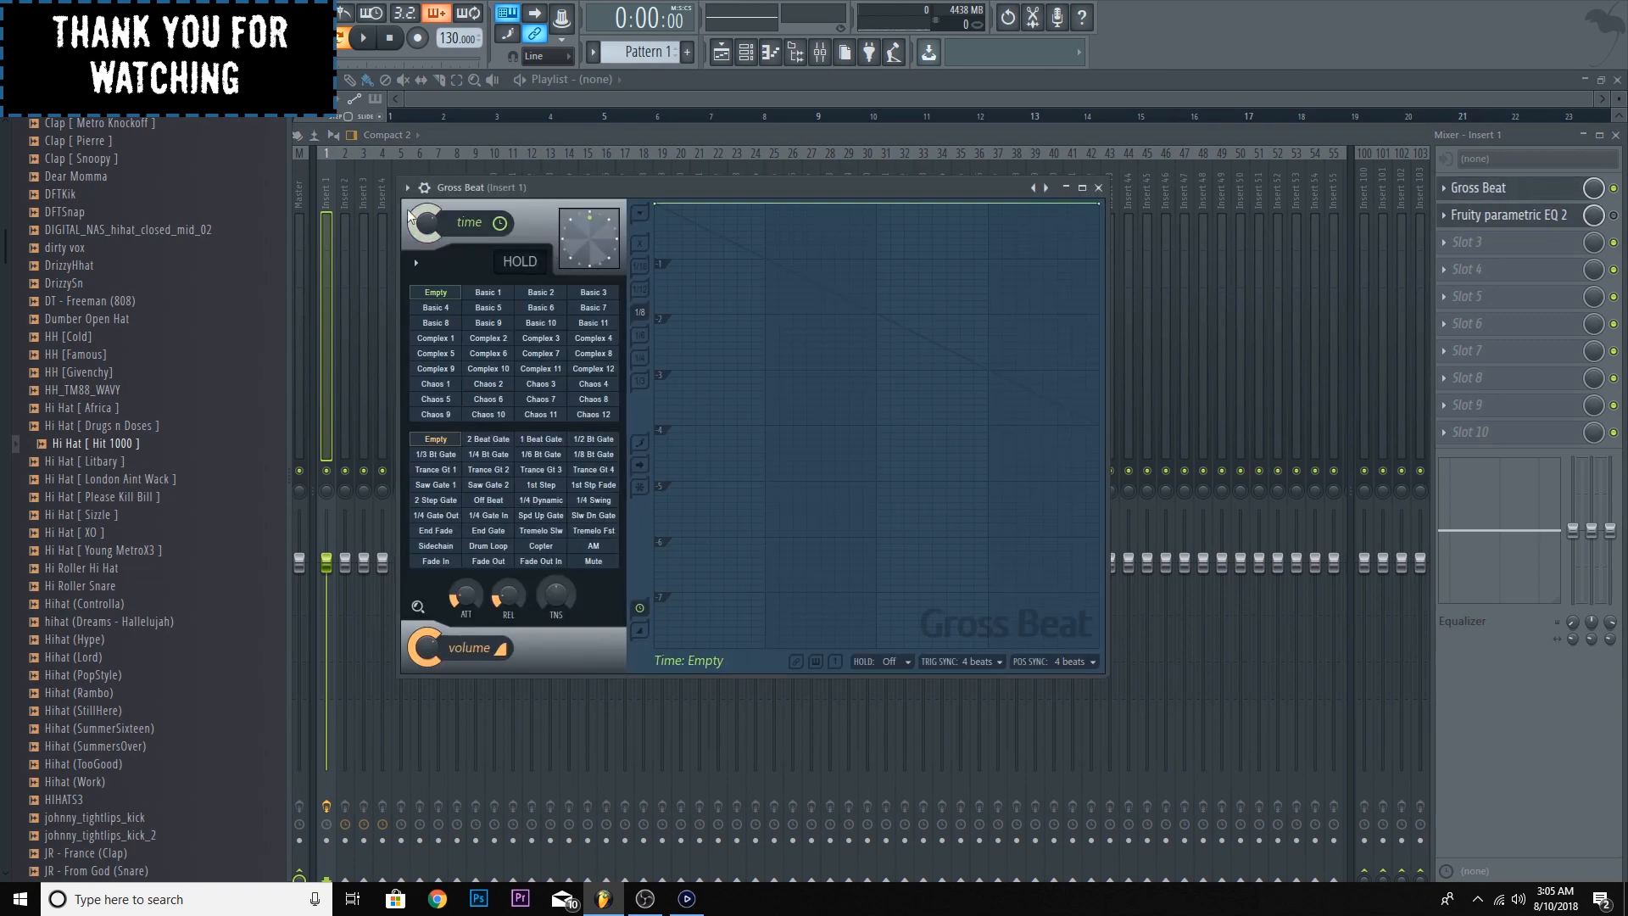
- Set Gross Beat to the Basic 10 time preset and the 1/4 Bt Gate volume preset, and audition the hi-hats
click(541, 323)
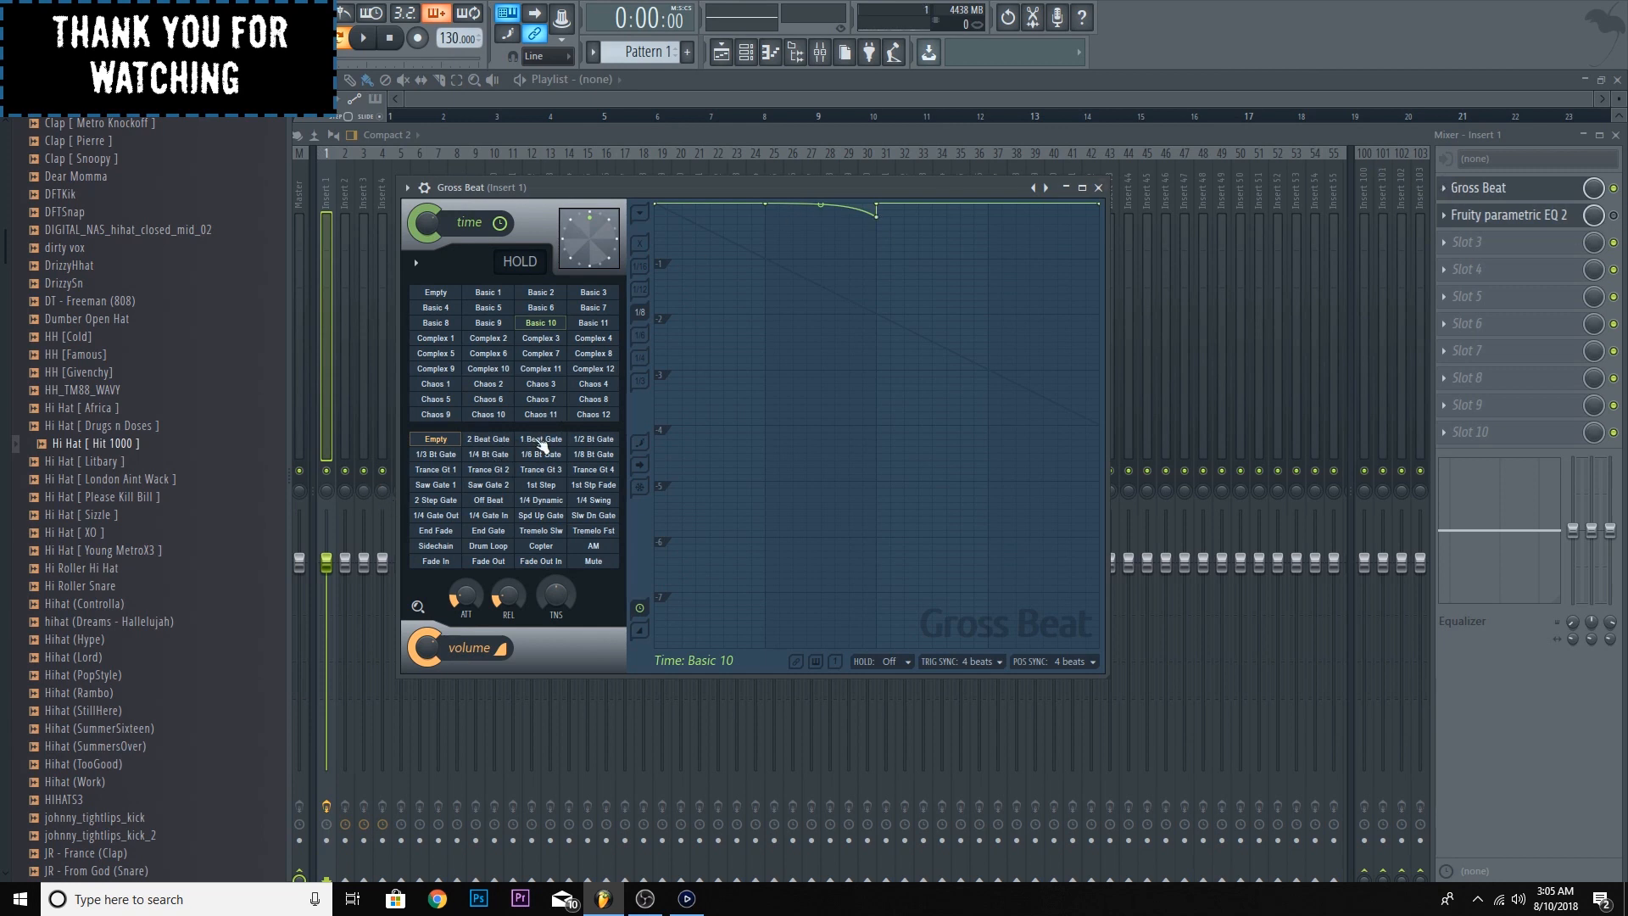
click(509, 455)
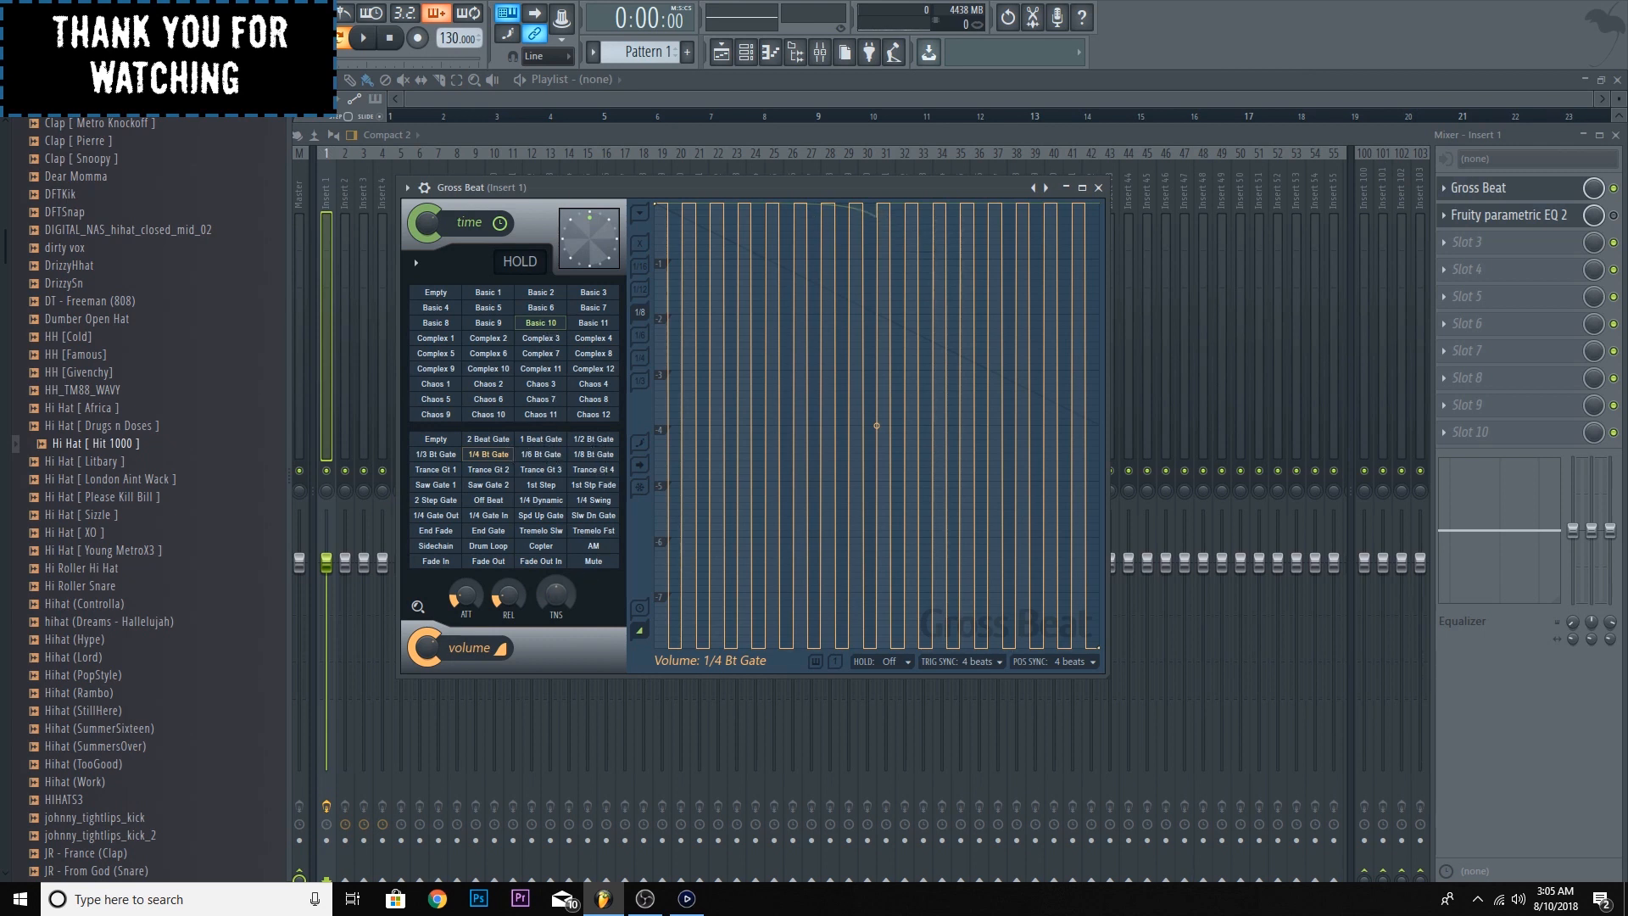
click(365, 39)
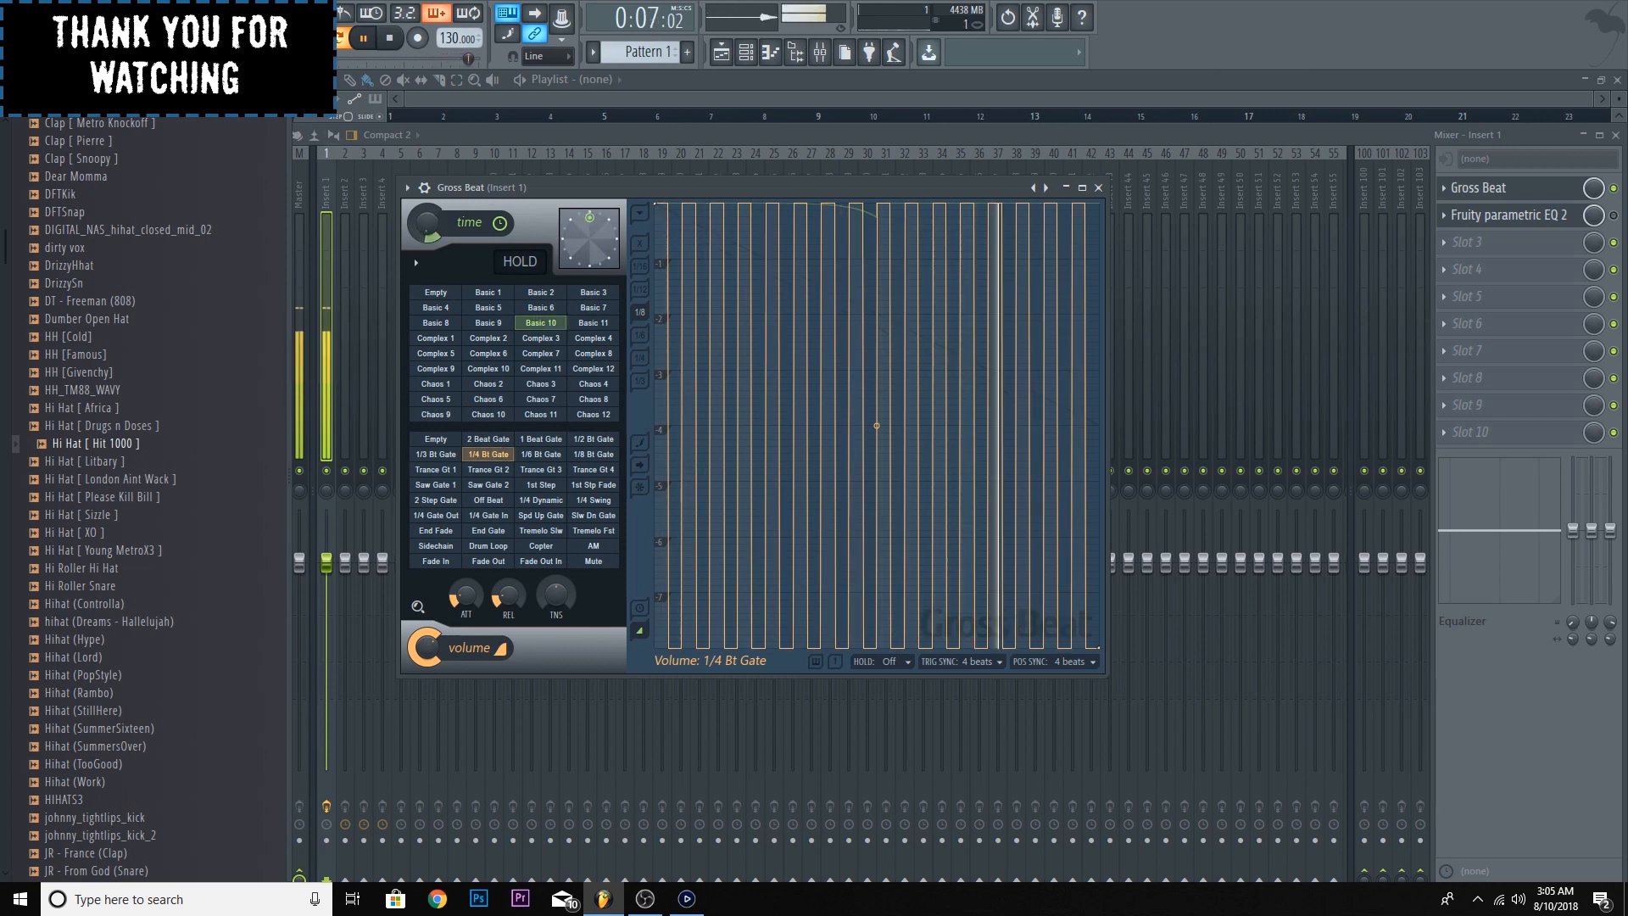
click(390, 38)
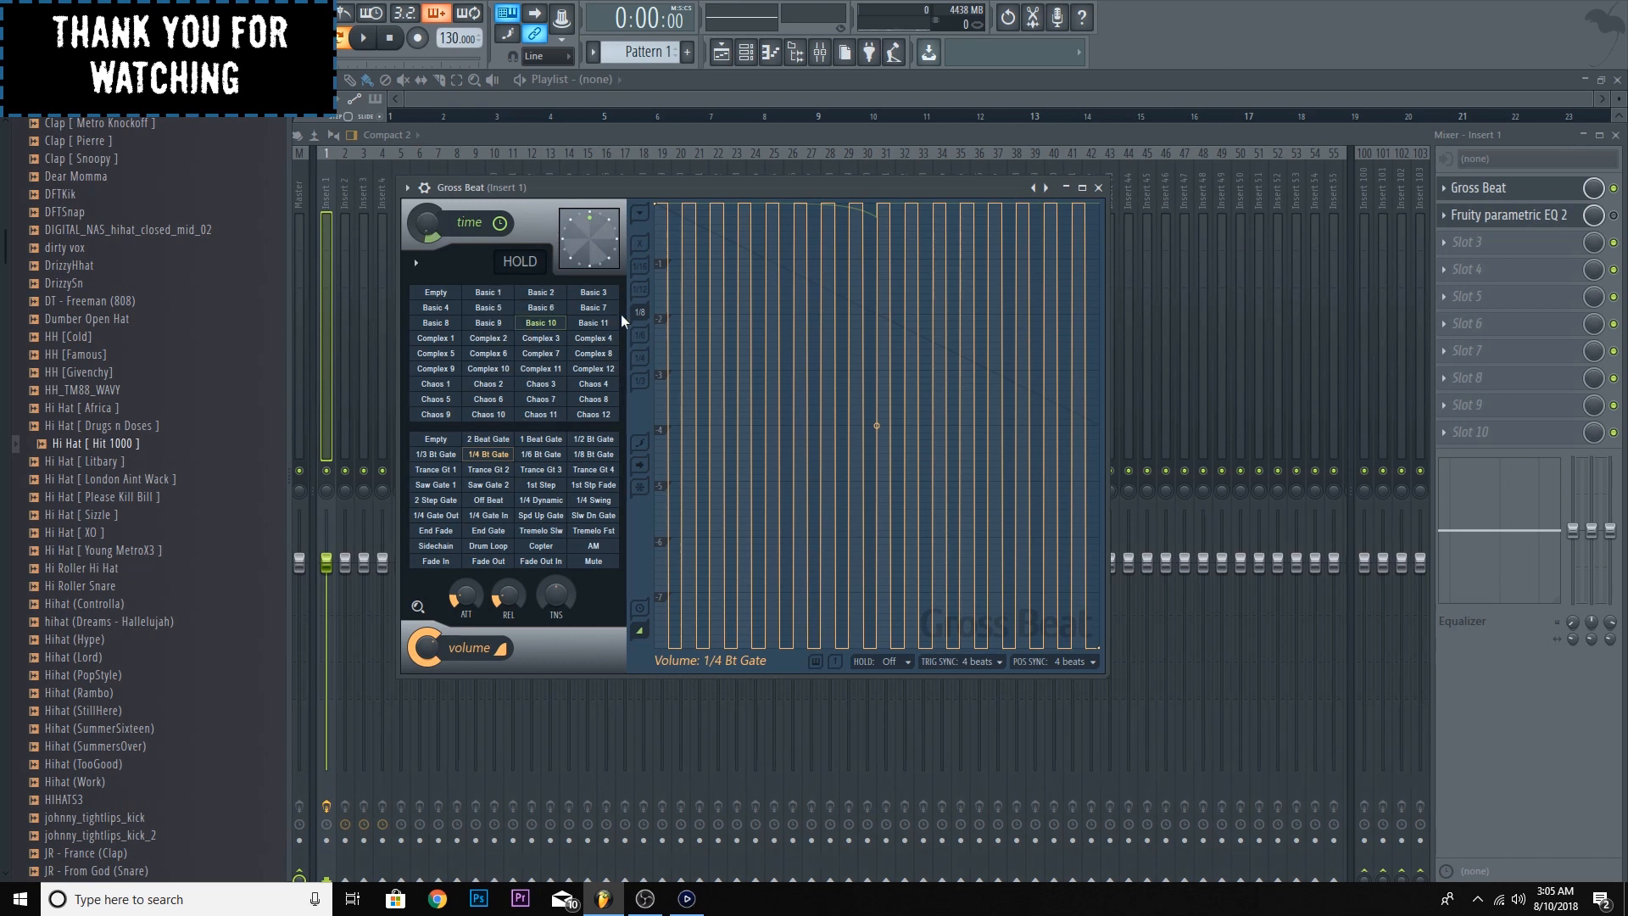
- Try several Basic and Complex time presets in Gross Beat and settle on Complex 5
click(594, 295)
click(594, 311)
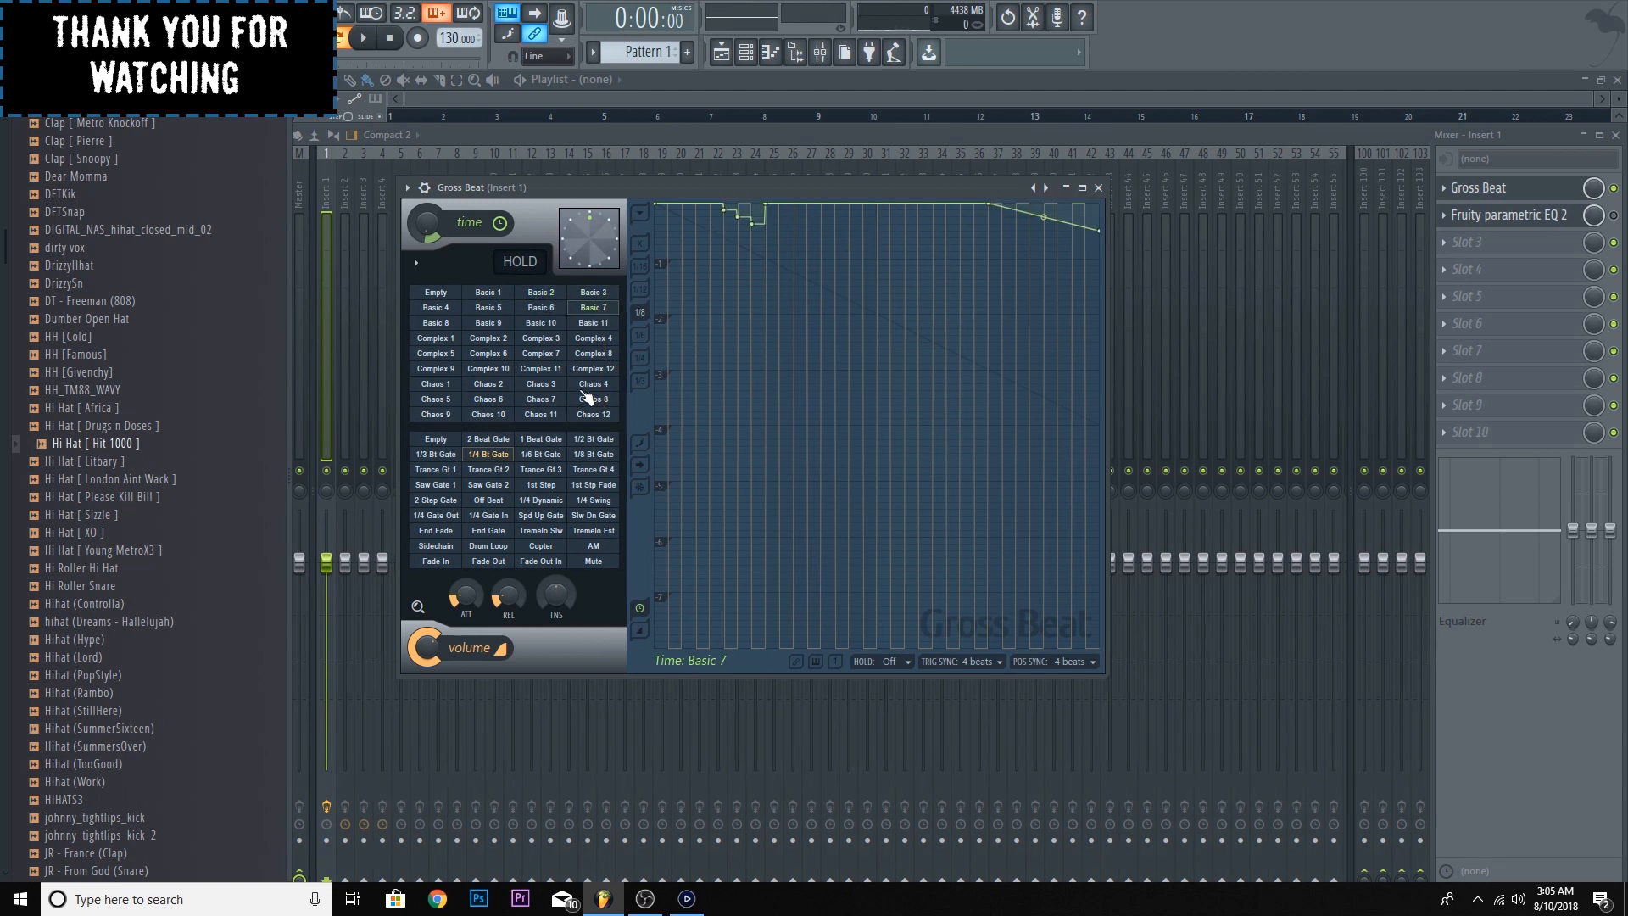
click(548, 371)
click(469, 373)
click(455, 339)
click(448, 354)
- Flatten the dips in the middle of the Complex 5 time envelope up to the top line, and audition the pattern
drag(935, 342, 944, 197)
drag(997, 354, 998, 197)
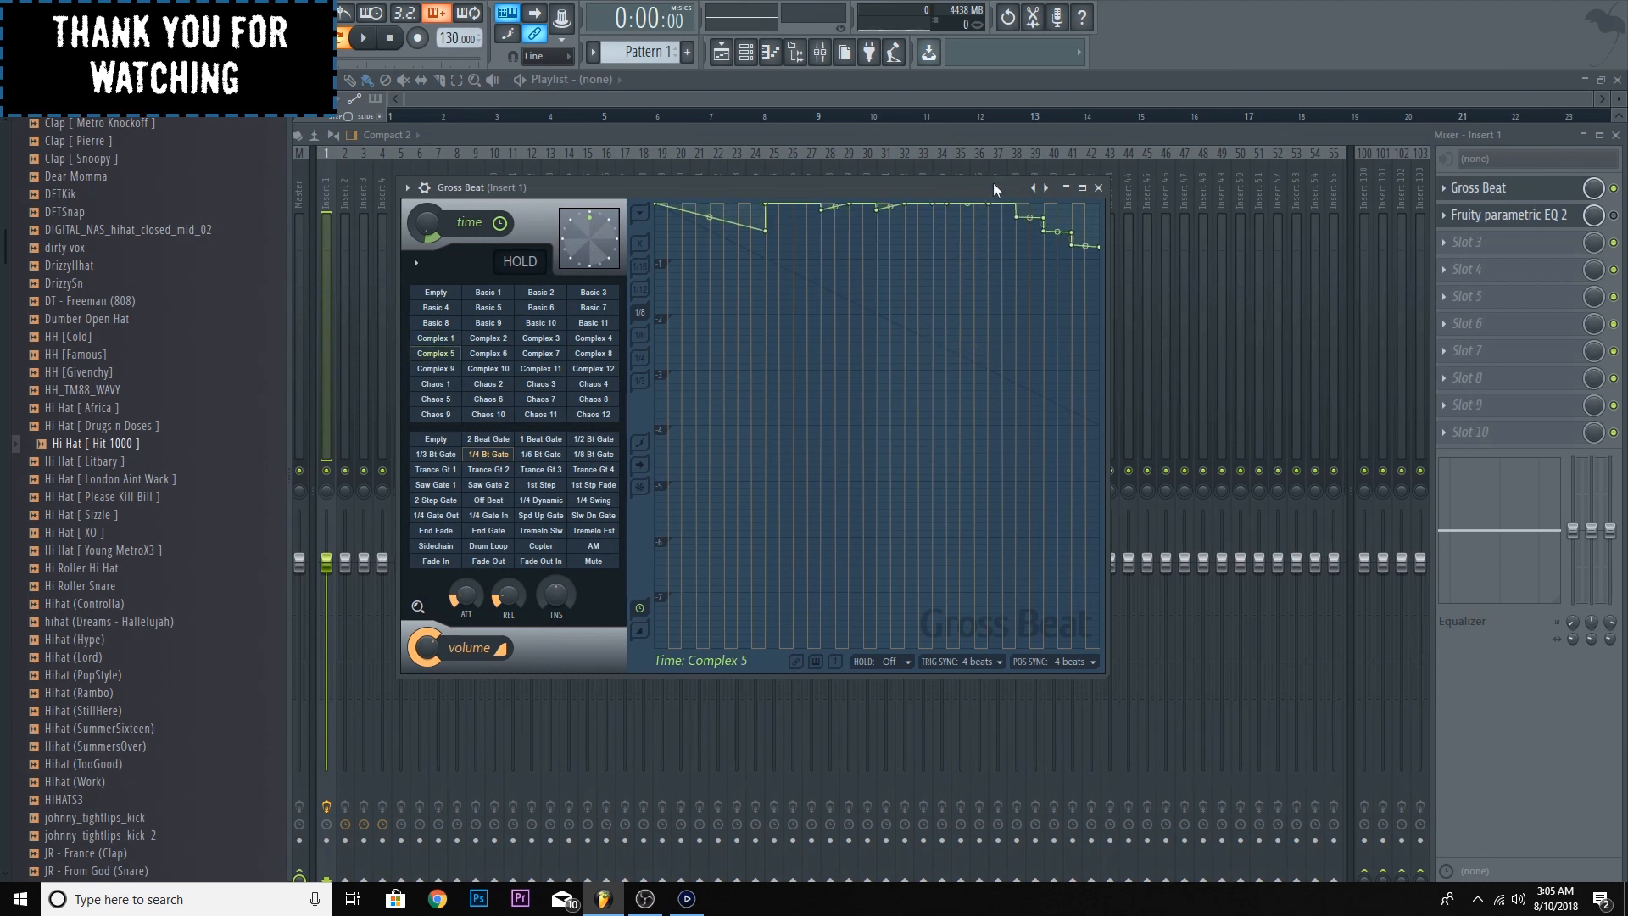
drag(823, 211, 836, 157)
drag(877, 210, 891, 191)
click(363, 38)
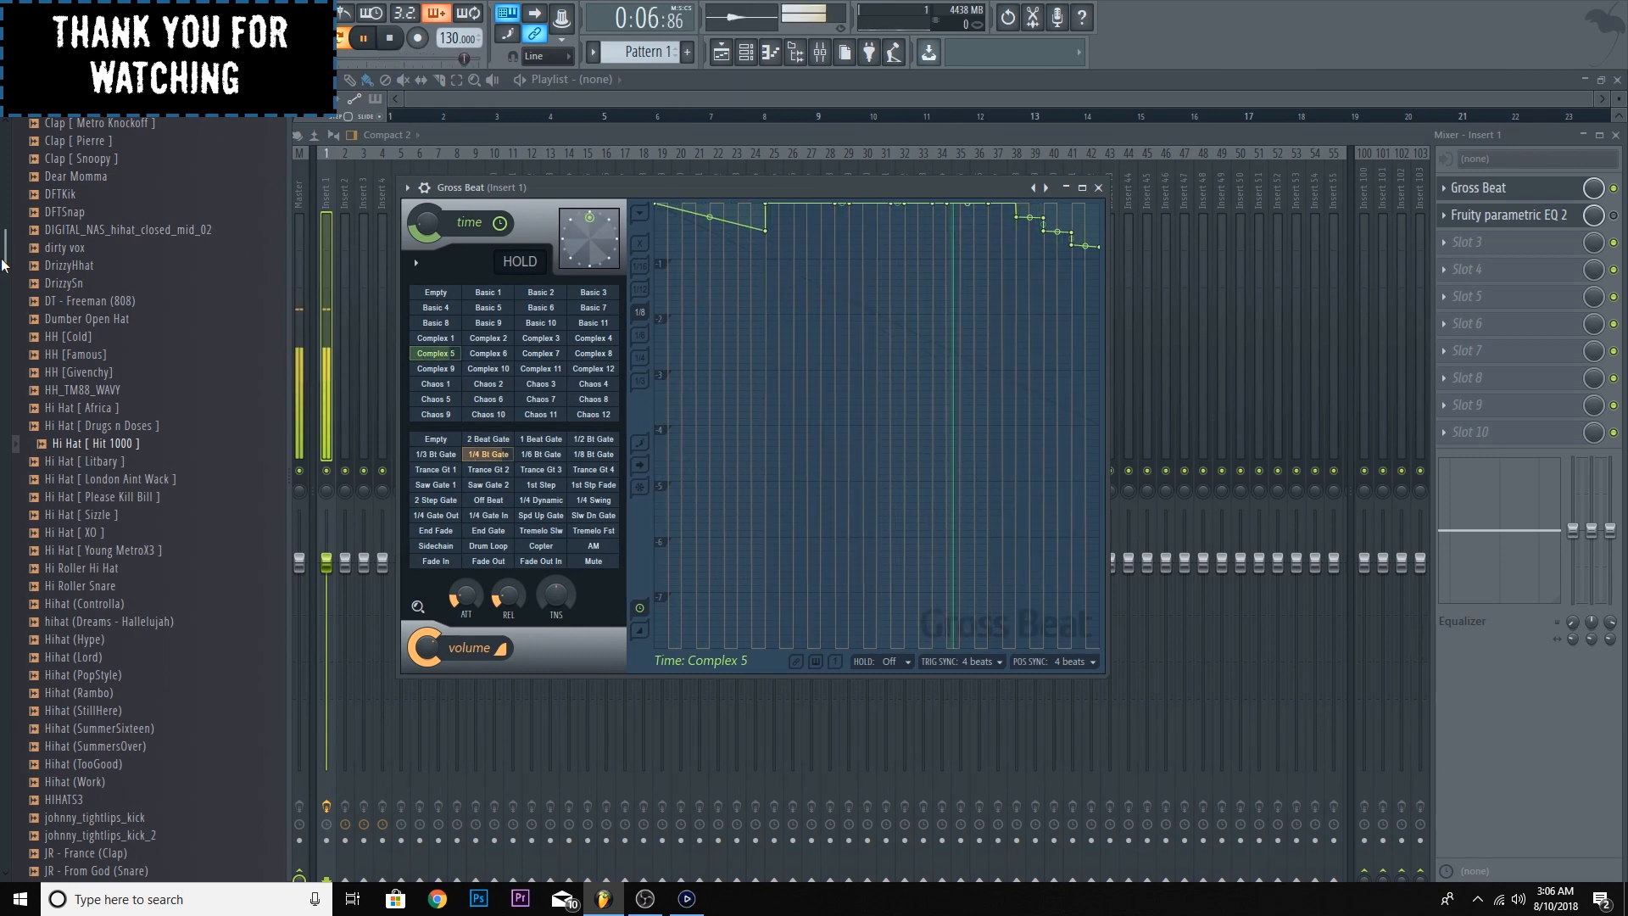
key(space)
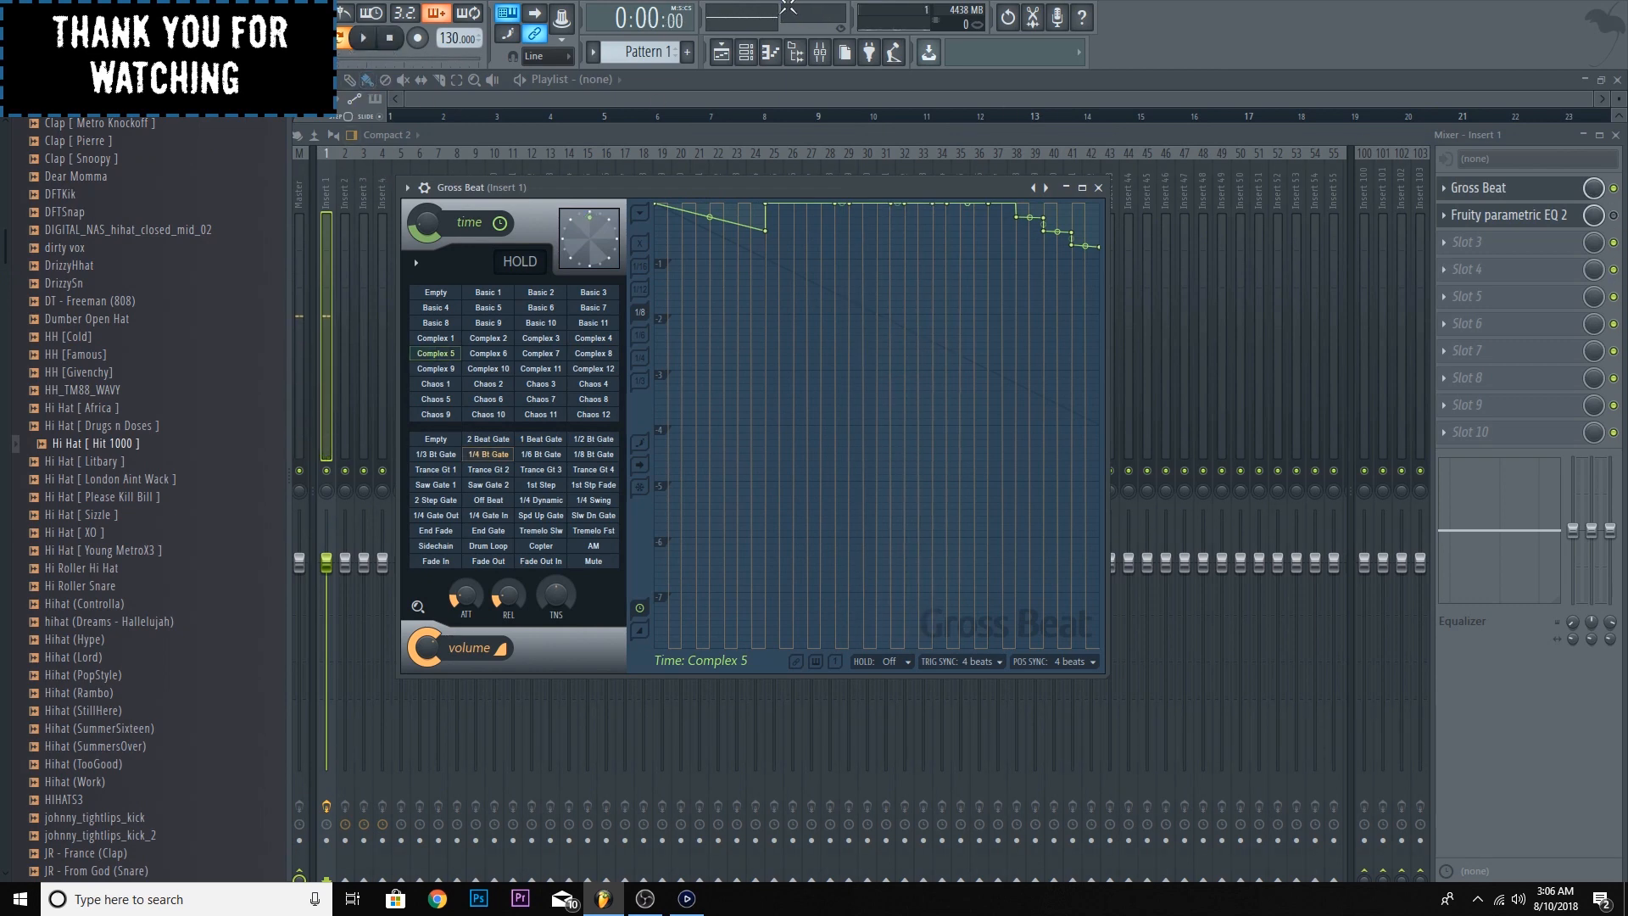
- Open the Hi Hat [ Hit 1000 ] channel's piano roll and slightly randomize the notes' panning with the randomizer
click(746, 52)
right_click(543, 300)
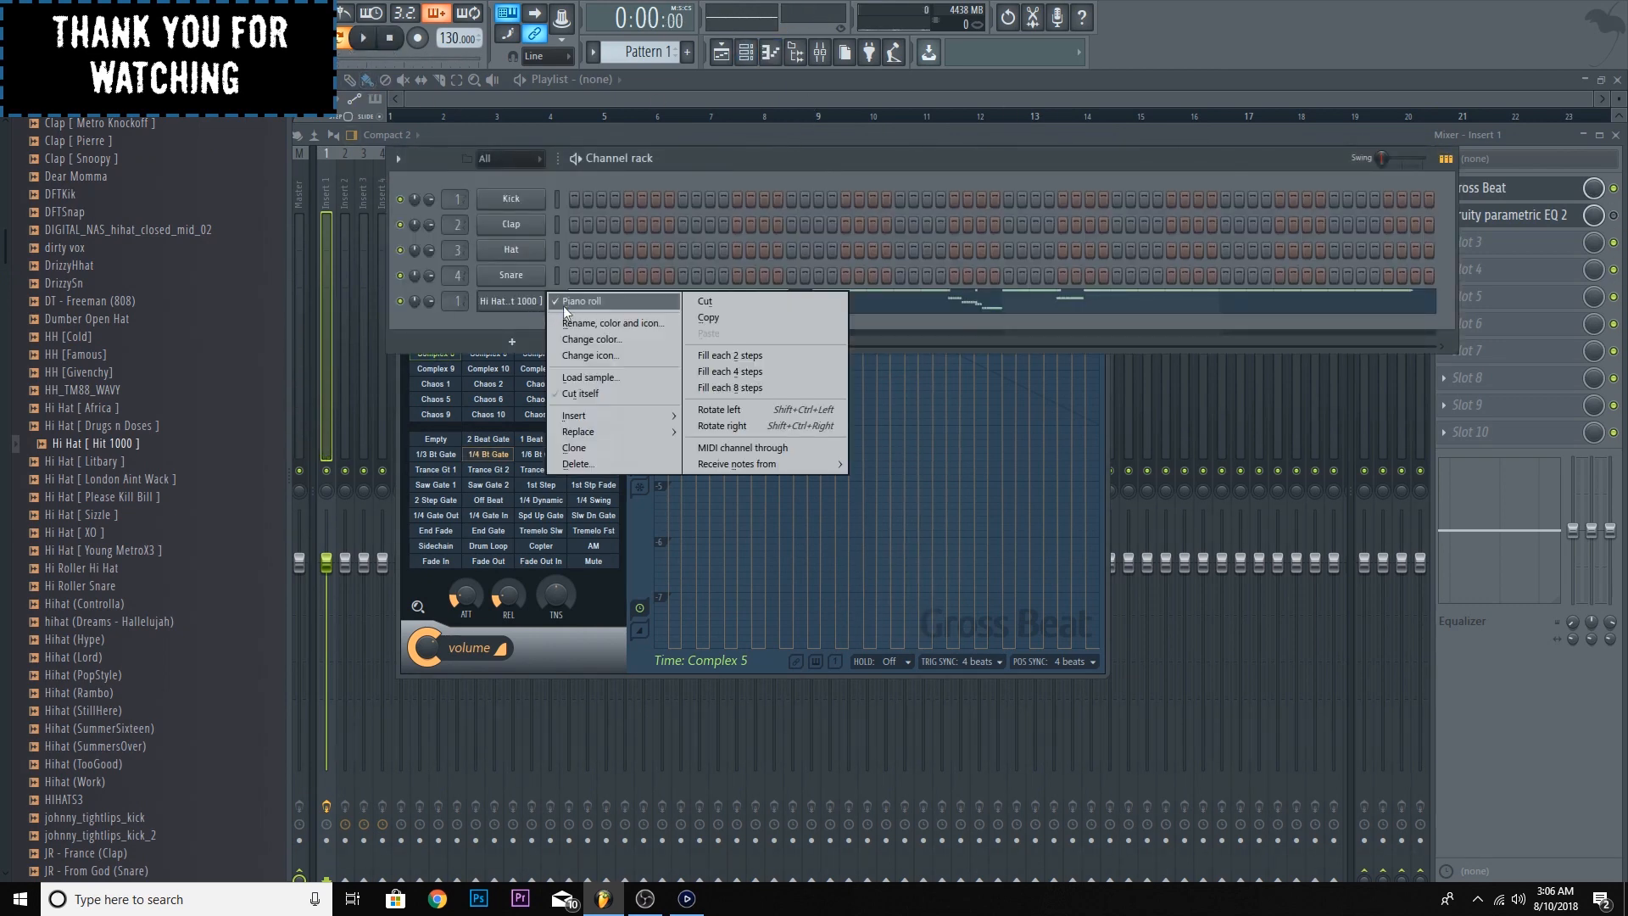
click(567, 304)
right_click(539, 300)
click(559, 301)
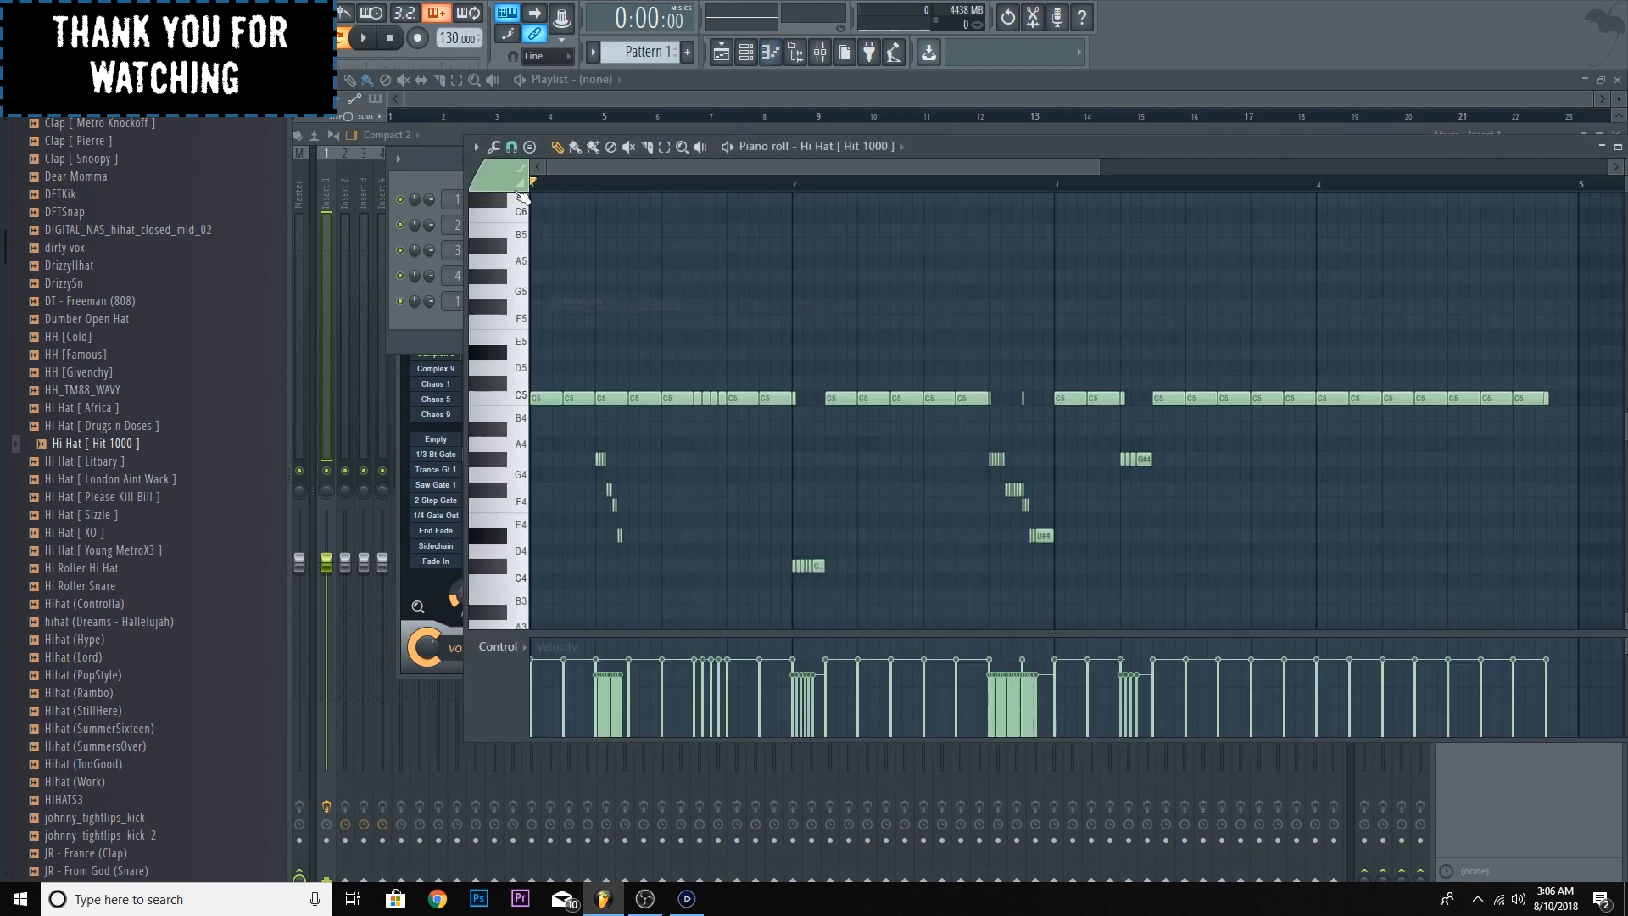
click(476, 146)
mouse_move(516, 201)
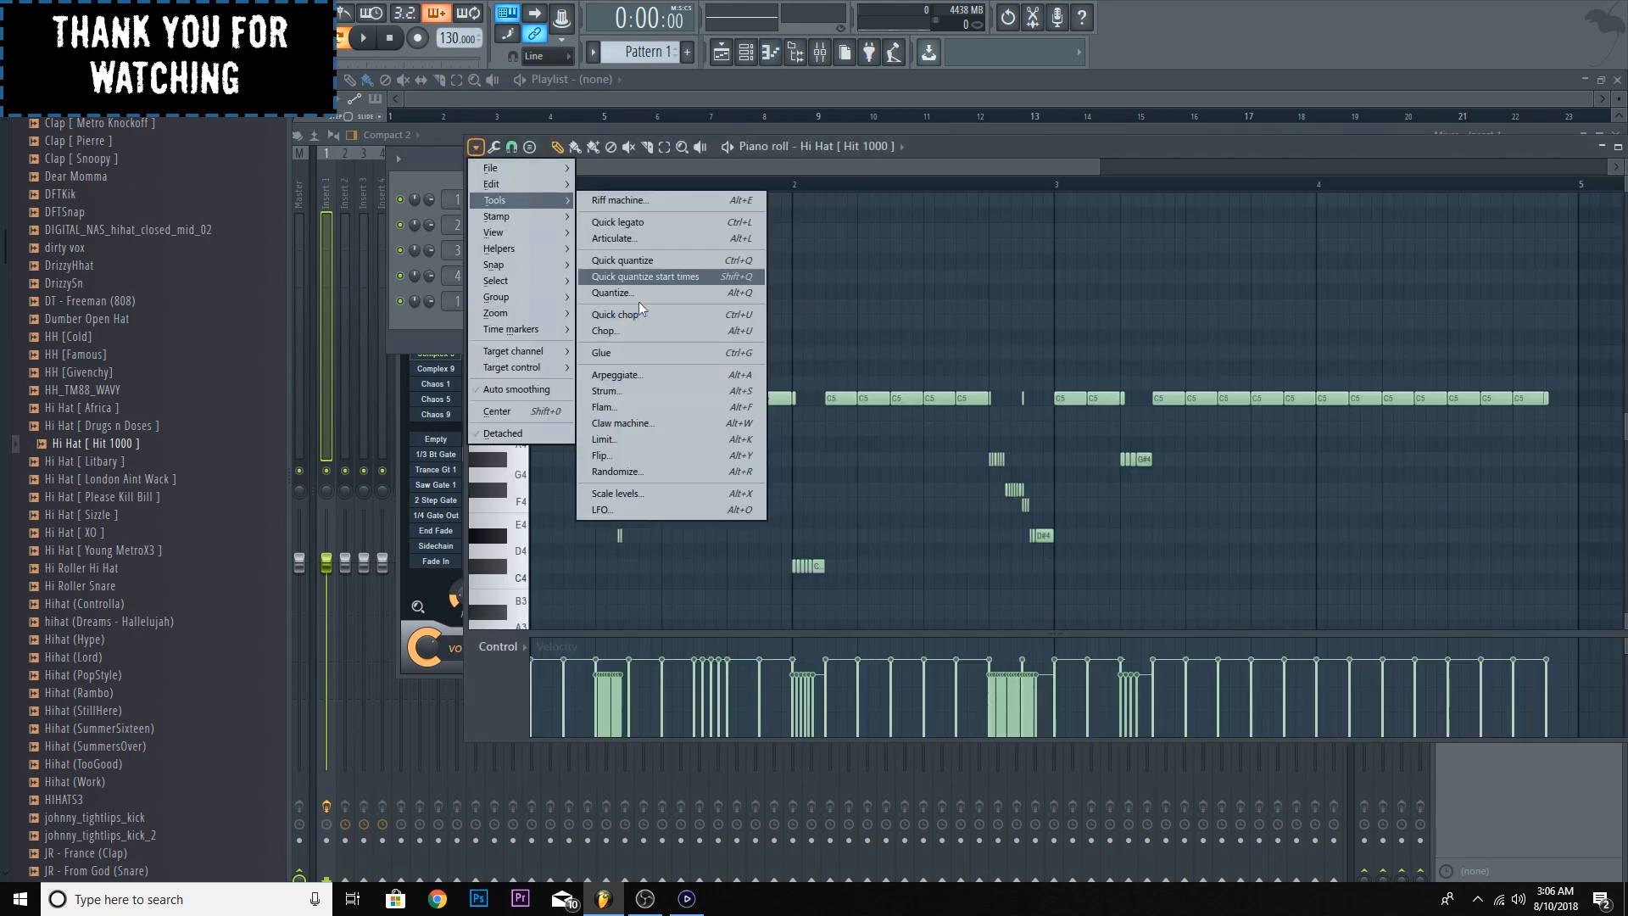
click(665, 472)
drag(1202, 459, 1145, 461)
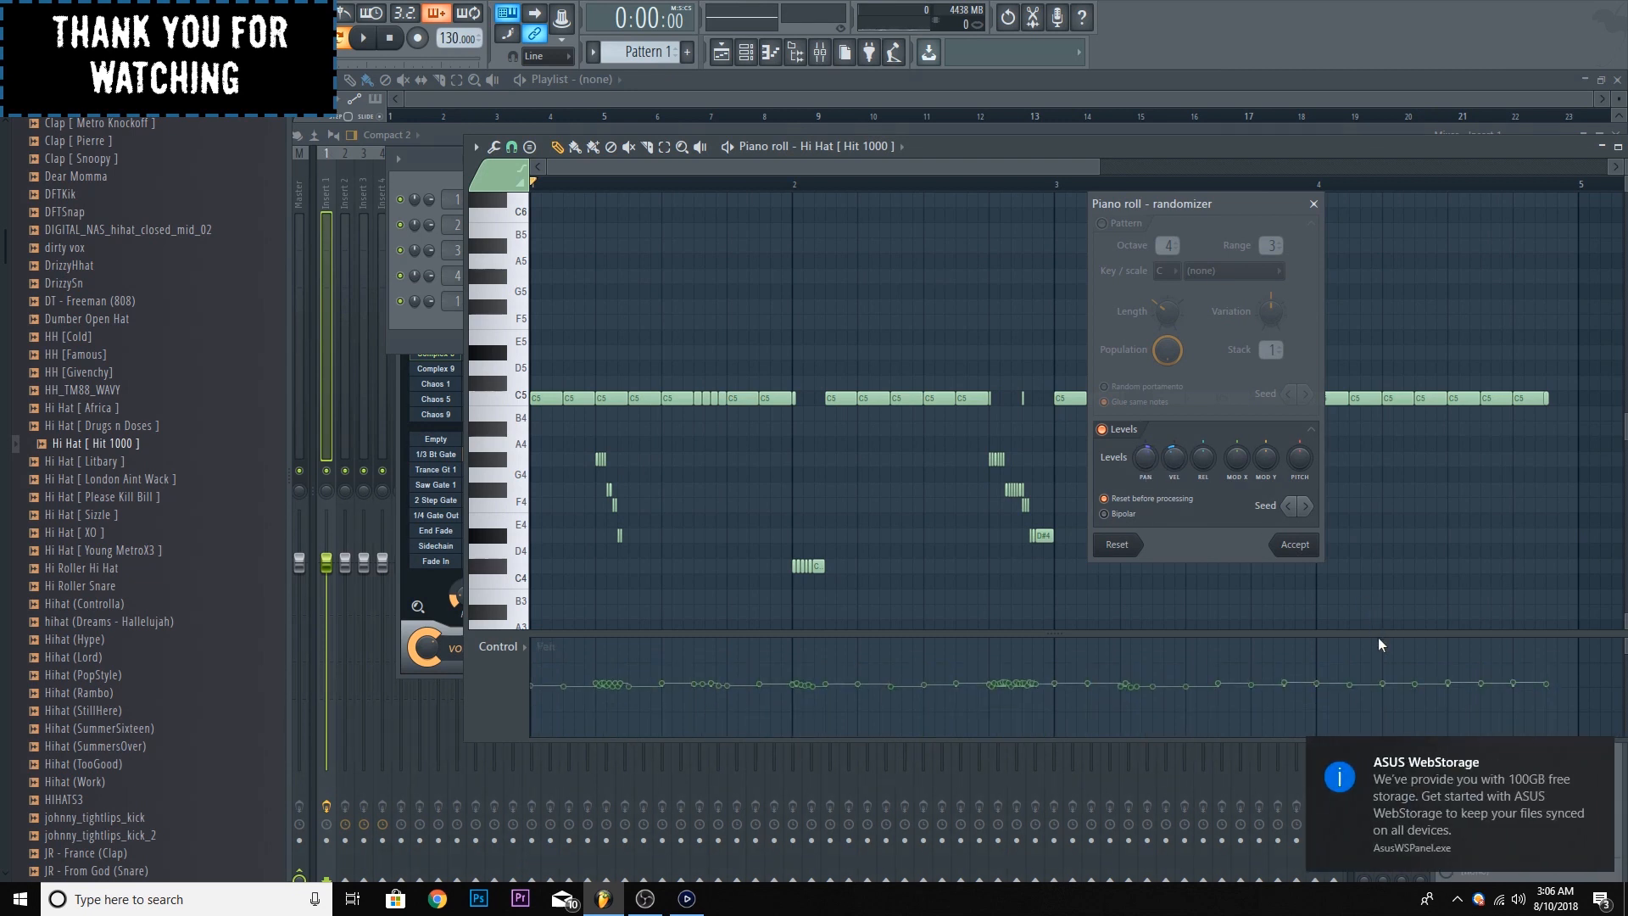
click(1297, 546)
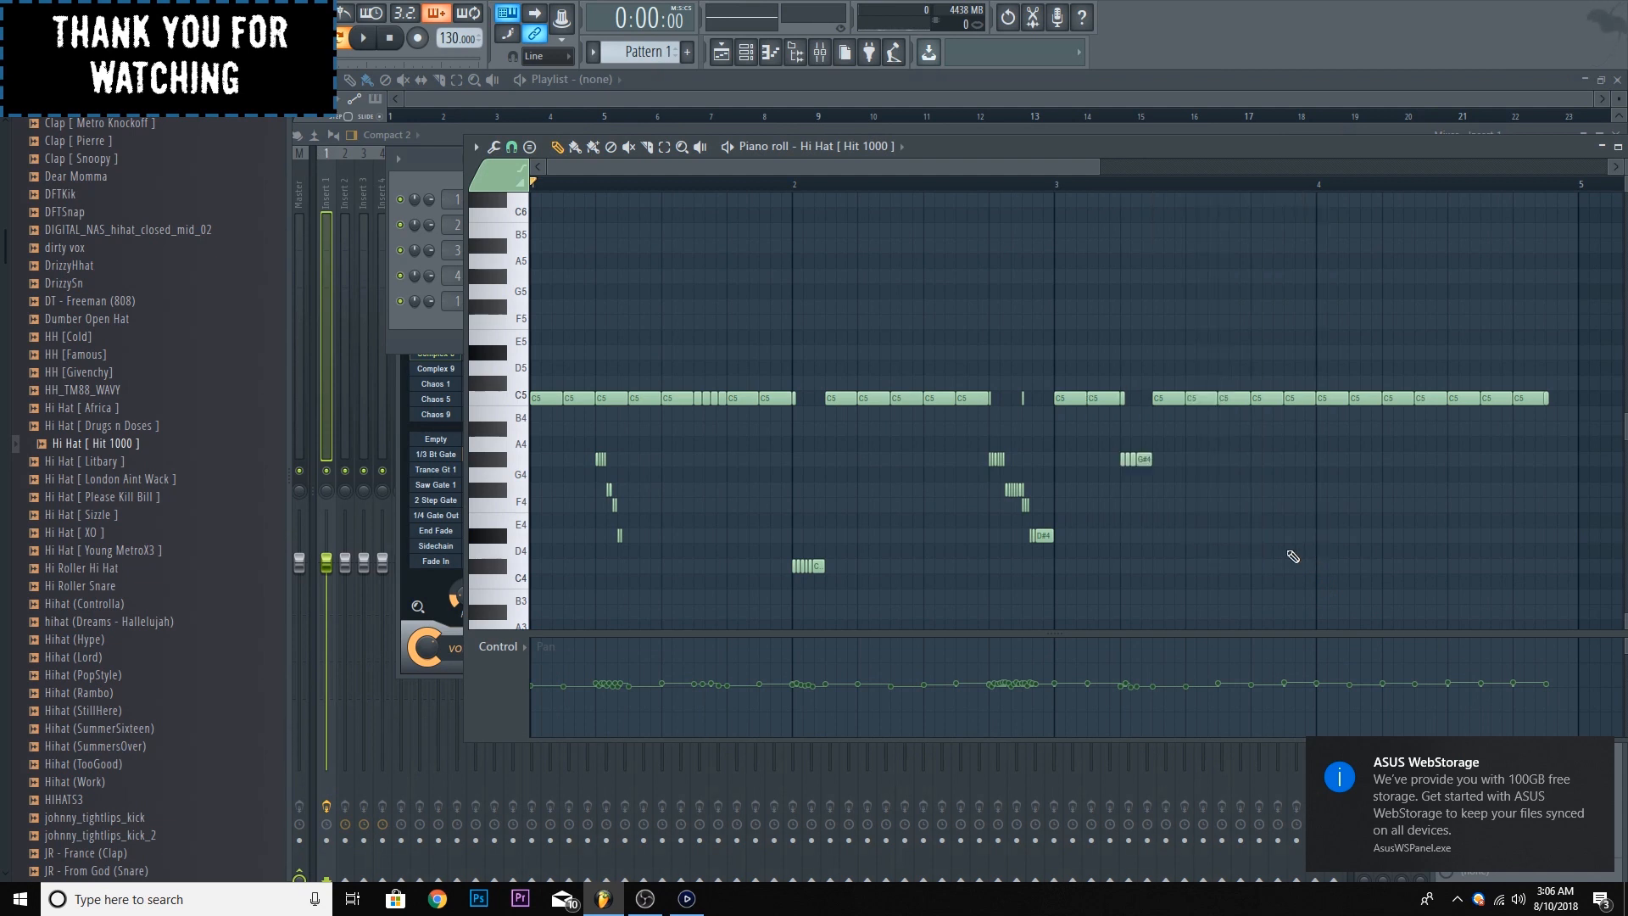
- Play the hi-hat pattern with the randomized panning, stop it, and return to the mixer
click(365, 39)
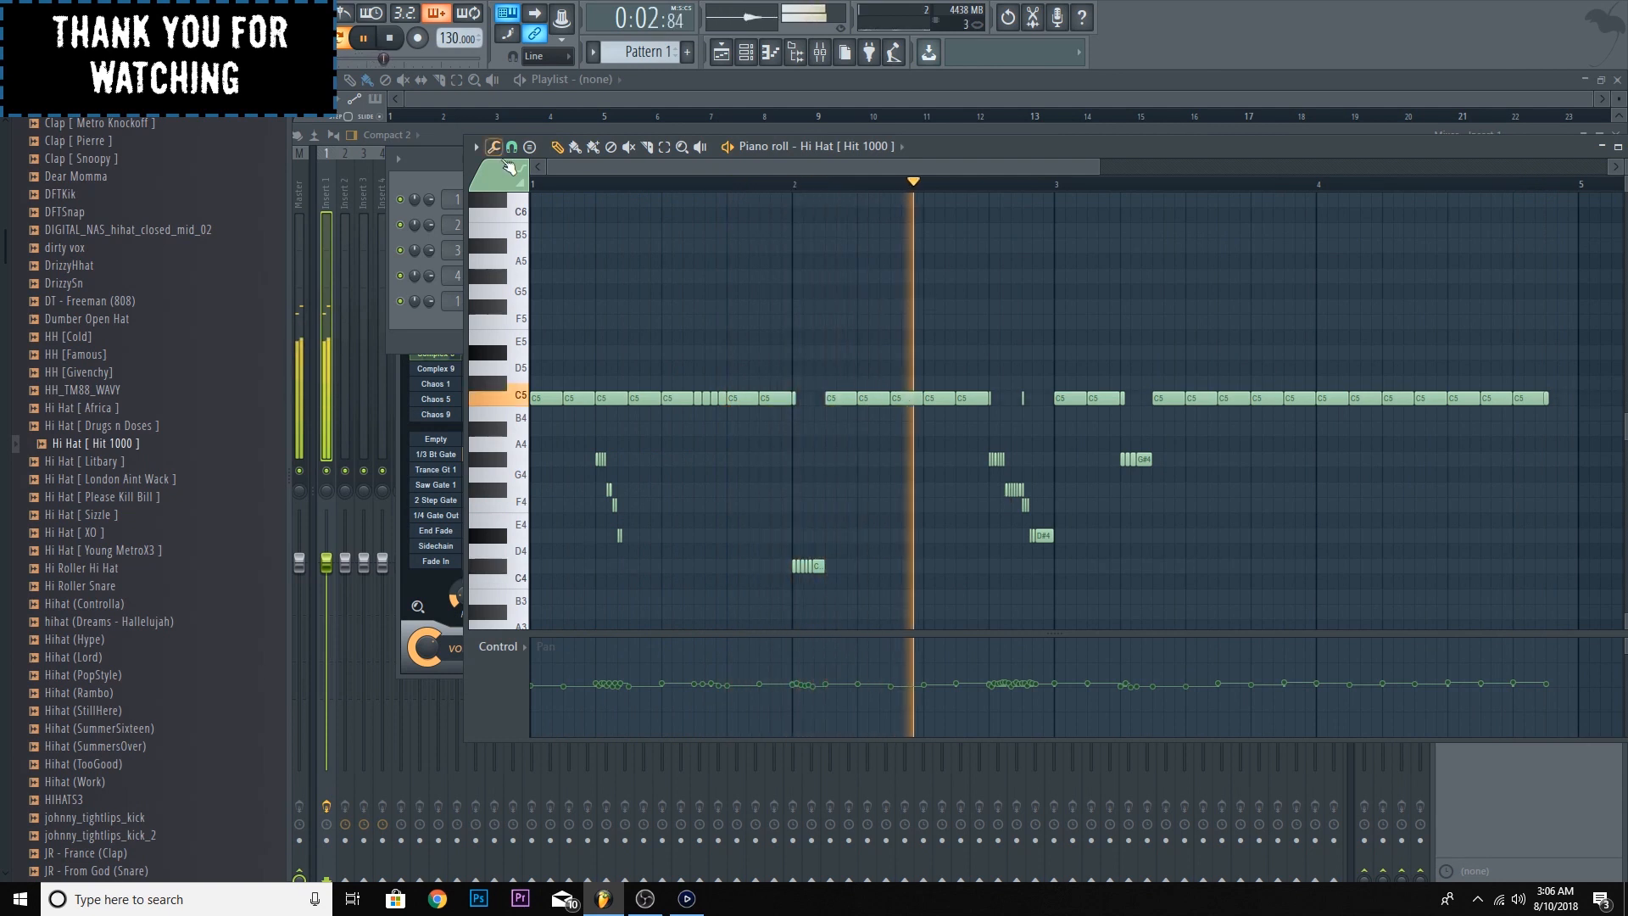
key(space)
click(445, 166)
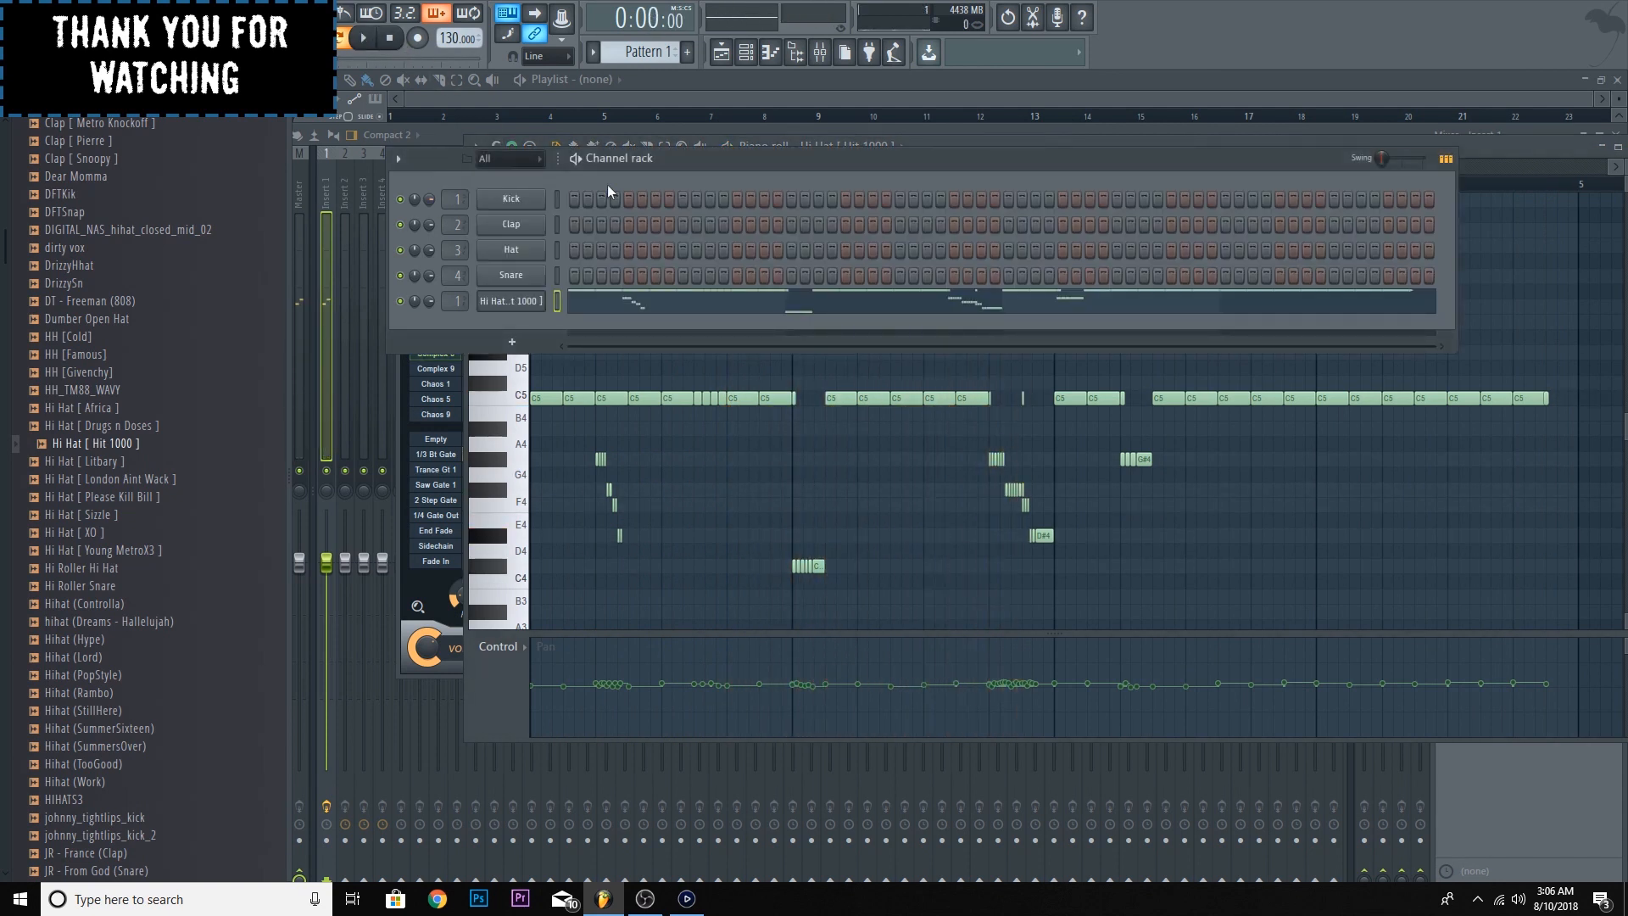
click(470, 134)
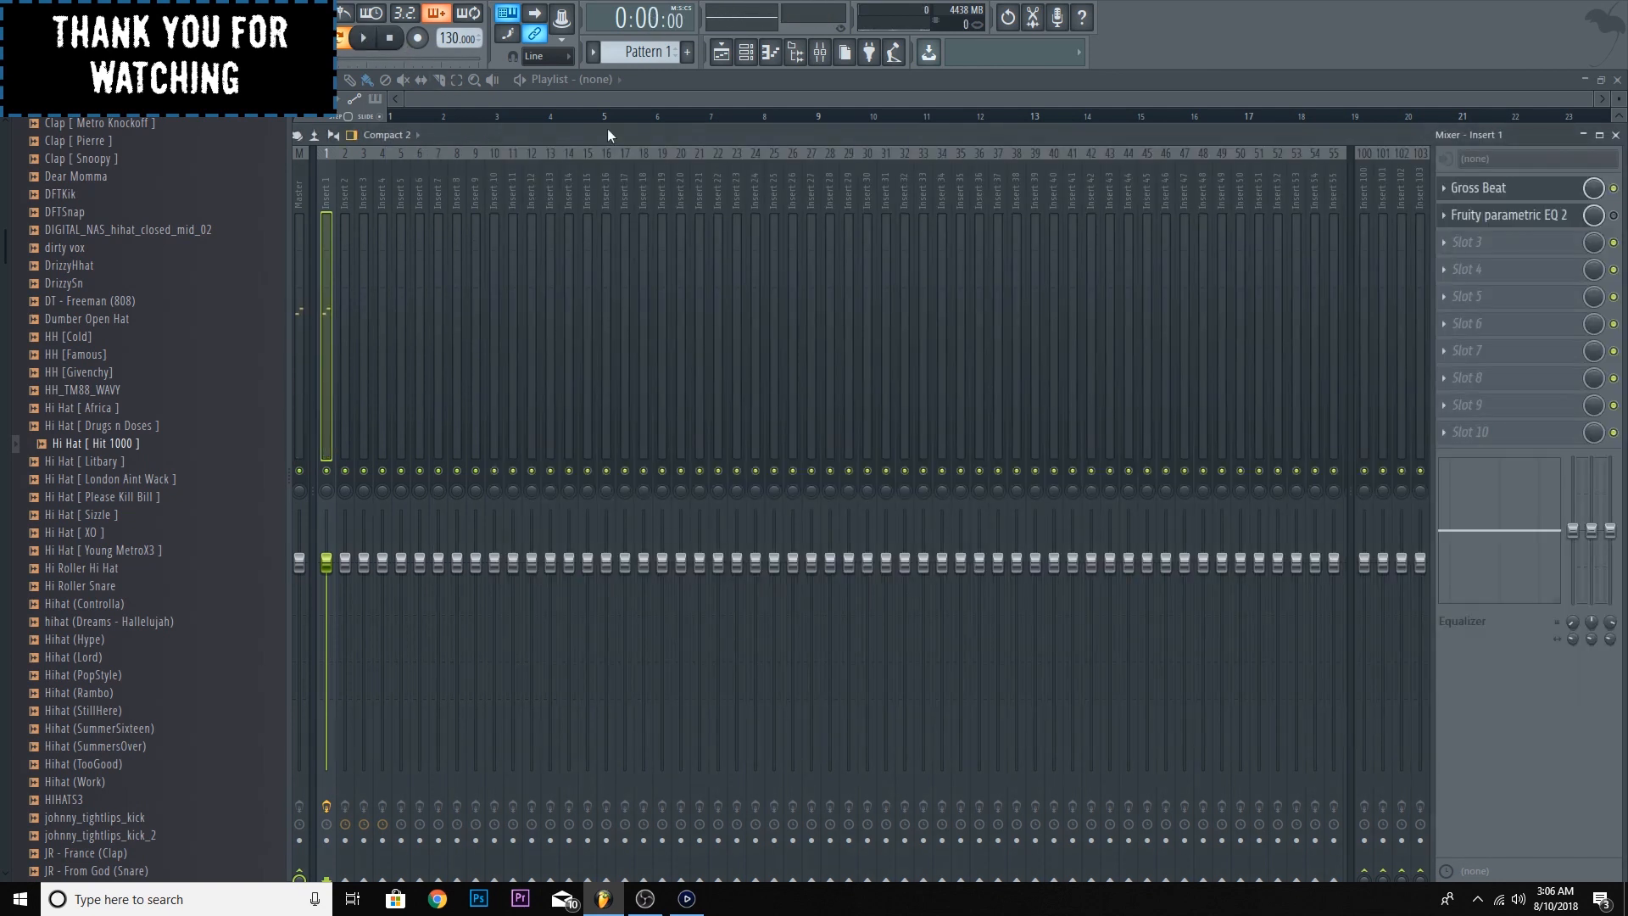
click(1447, 191)
mouse_move(1447, 202)
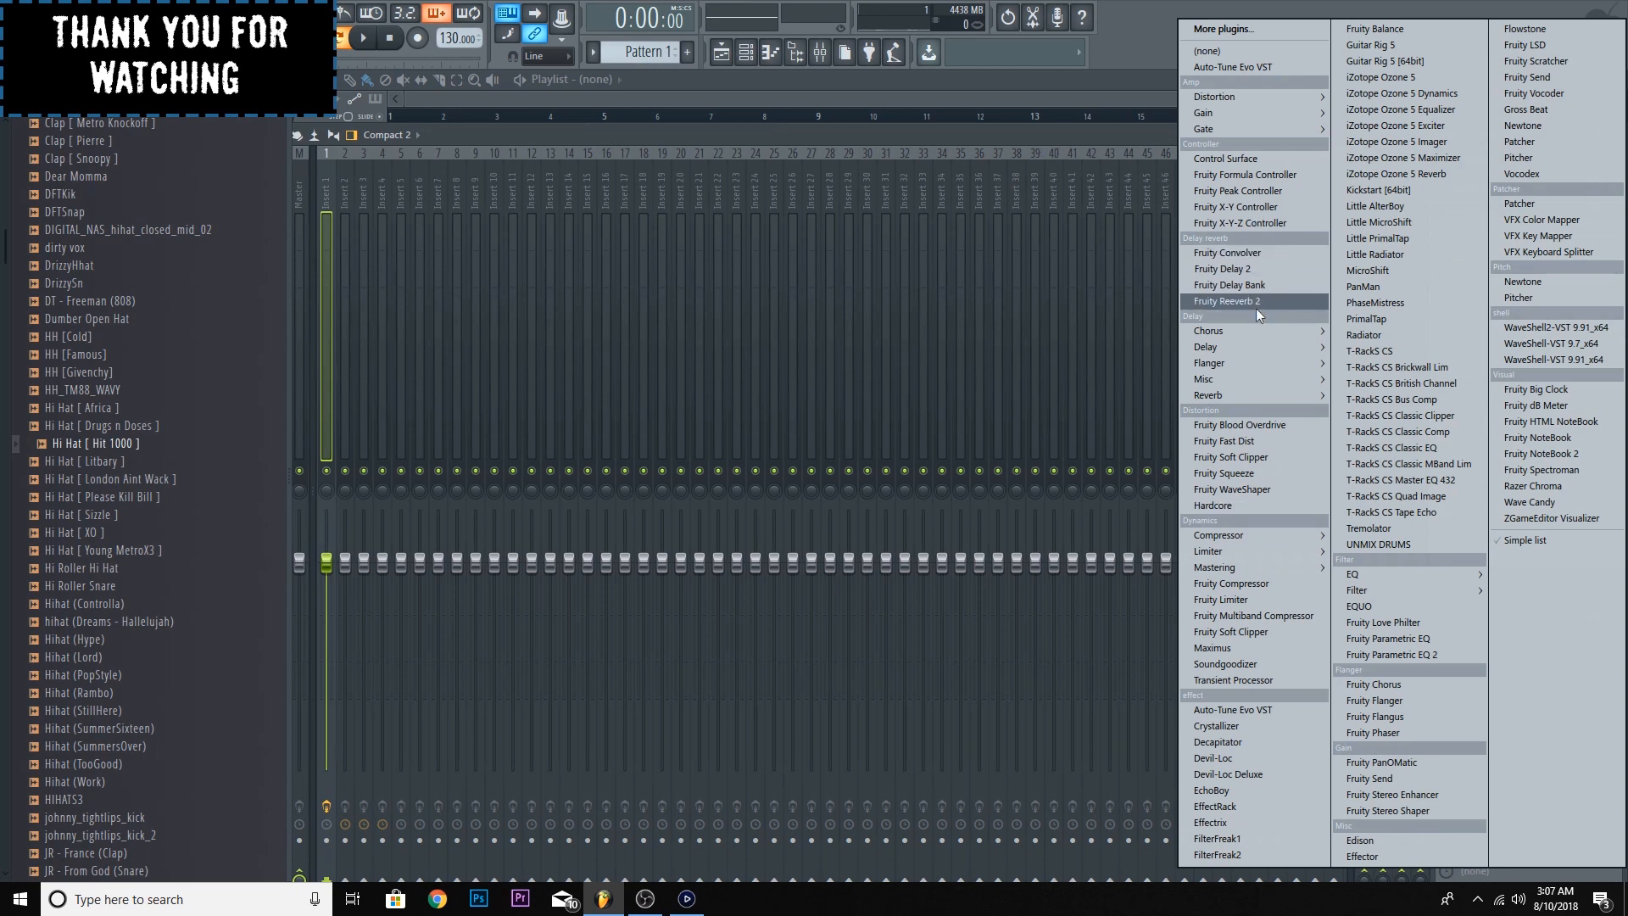
click(1152, 127)
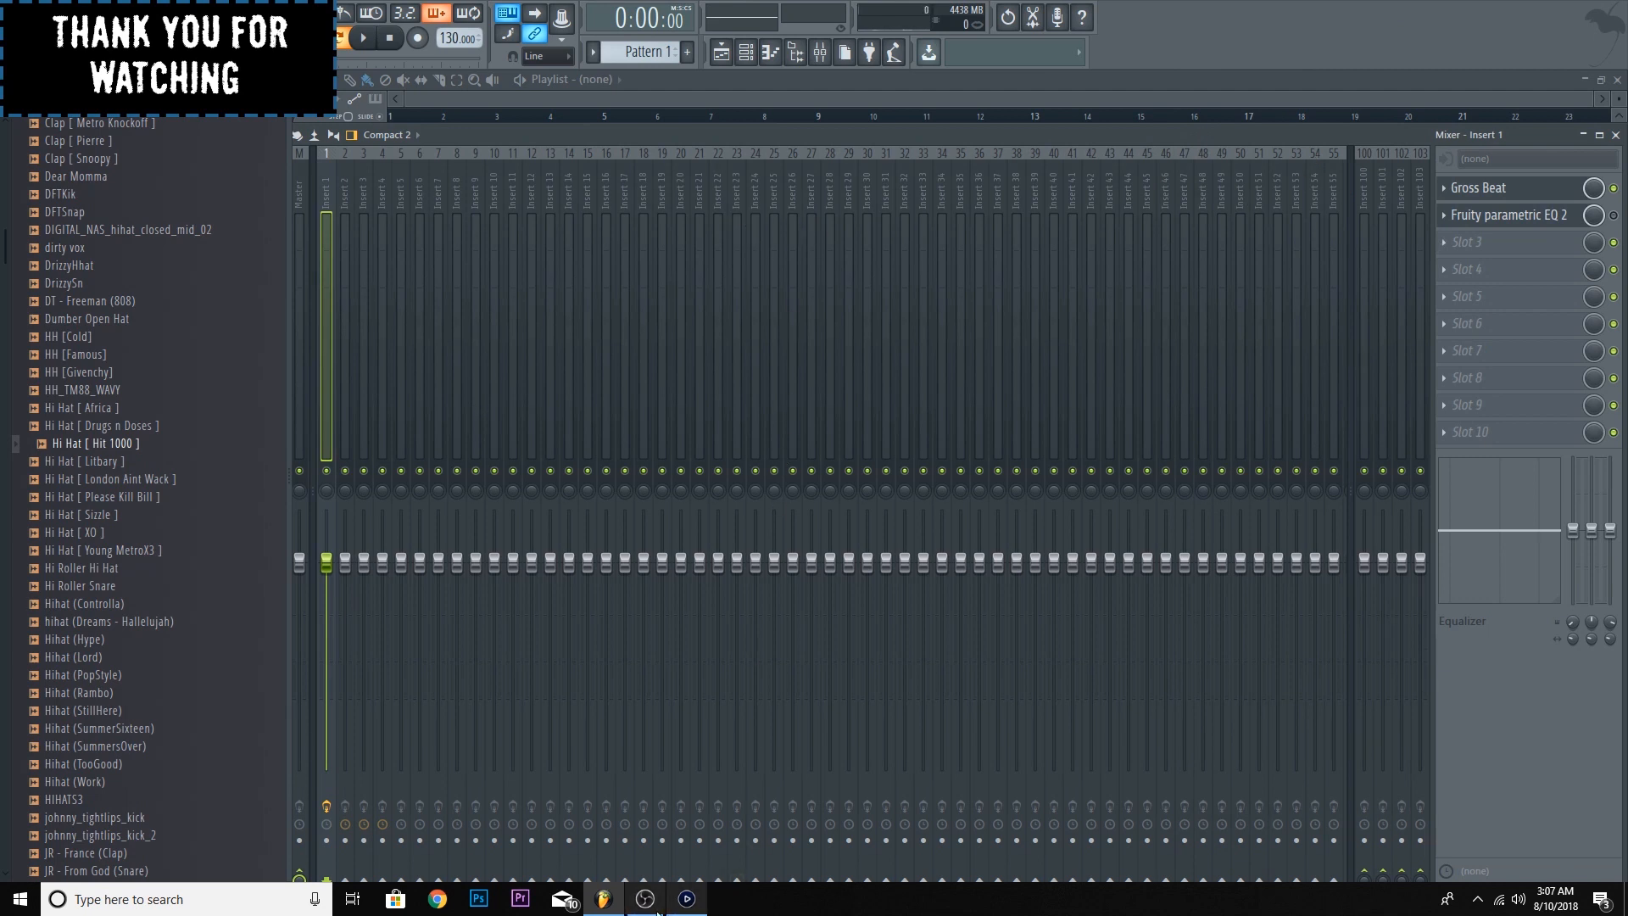
mouse_move(646, 899)
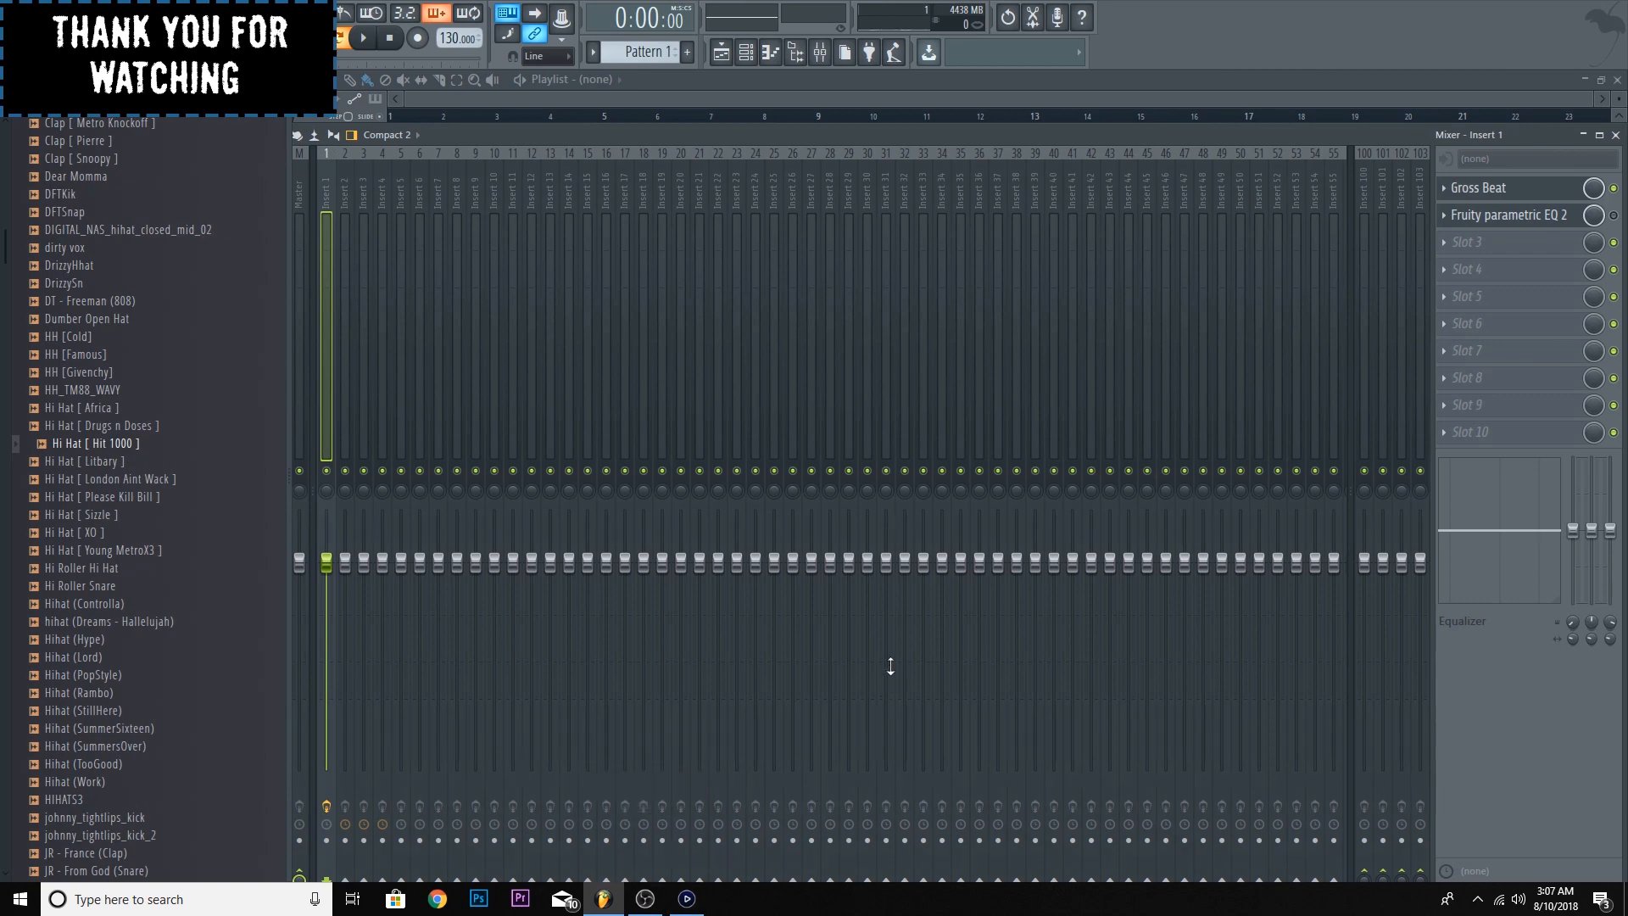